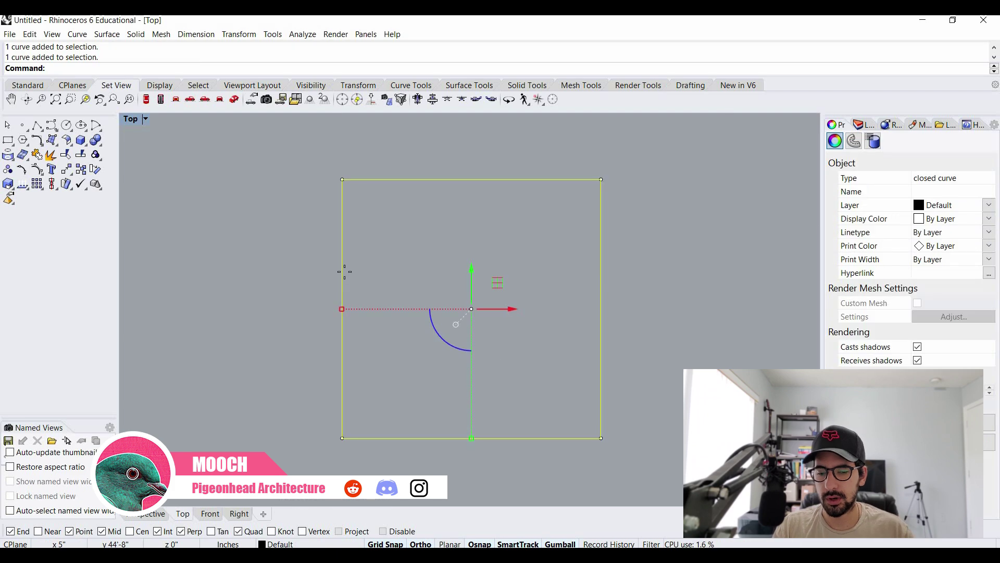
- Offset the square floor outline inward by 8 inches
key(Return)
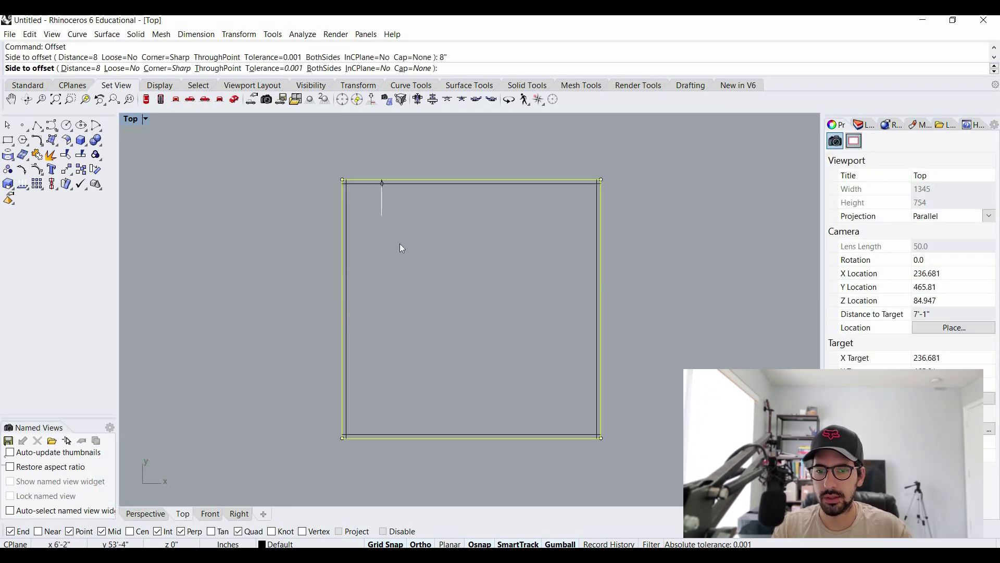
click(400, 244)
click(400, 243)
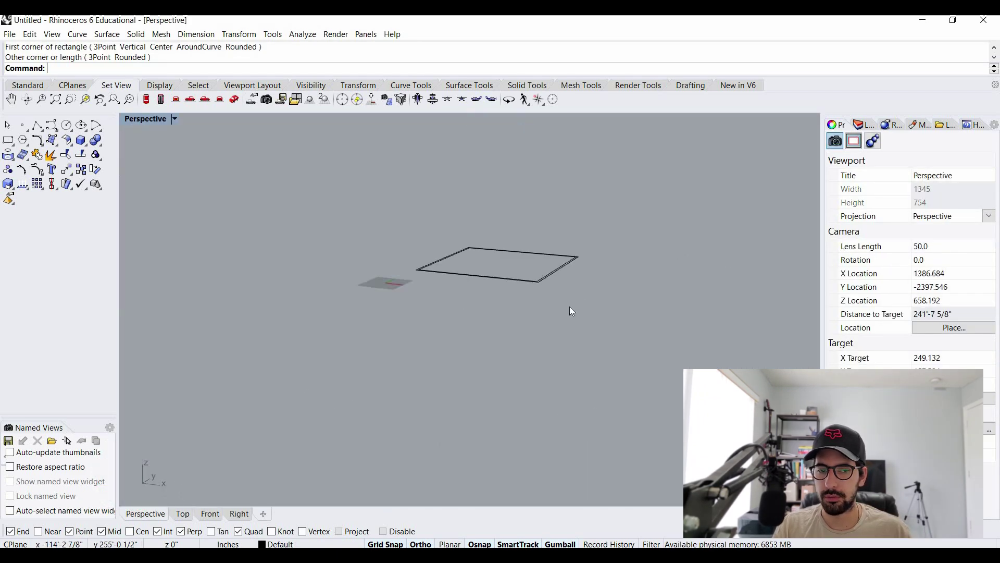
- Extrude the outer square outline 12 inches into a solid floor slab
scroll(643, 189, up, 5)
click(643, 182)
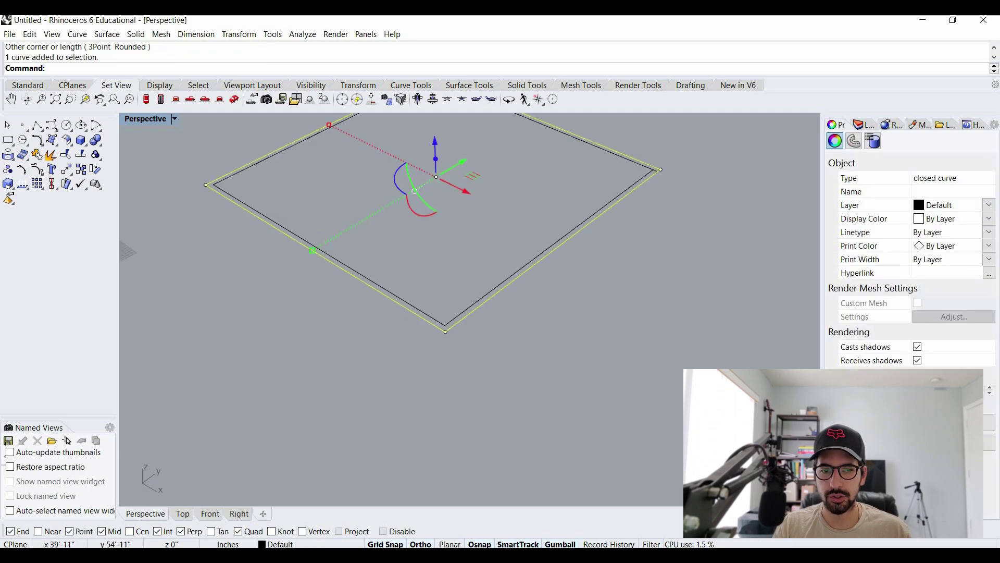
text(Ex)
key(Return)
text(12")
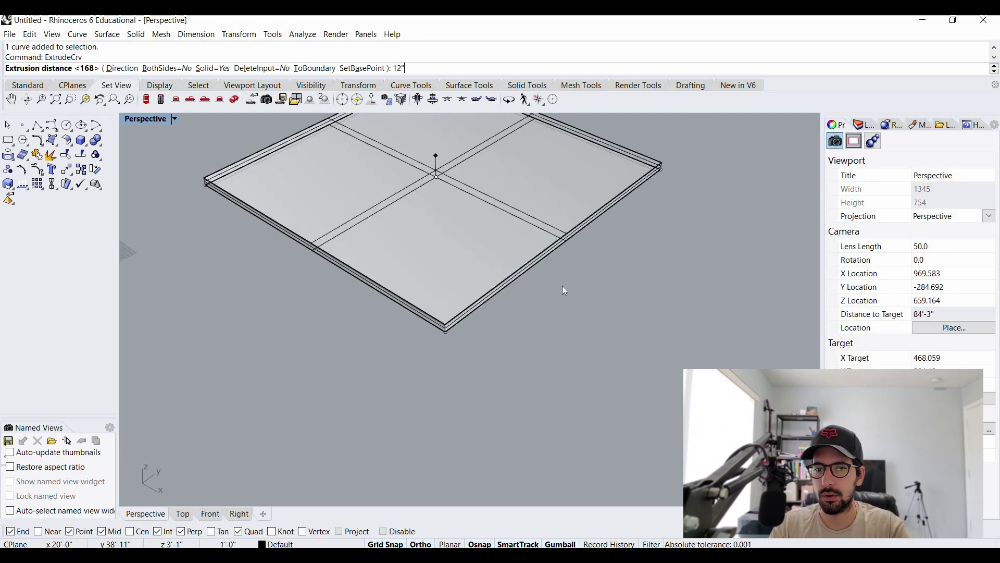
key(Return)
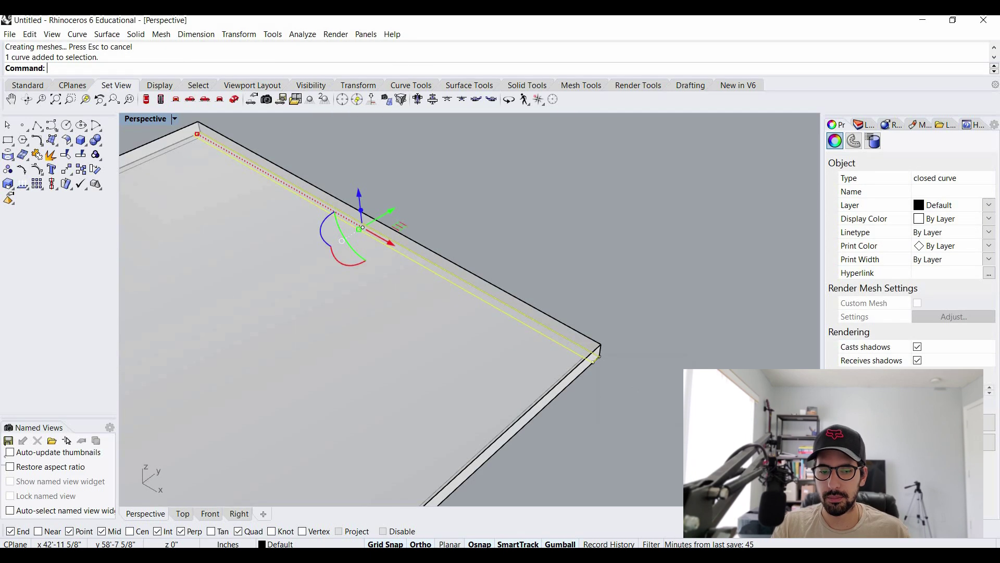
- Extrude the thin wall rectangle along the slab's edge 14 feet to form the wall
key(Return)
text(14')
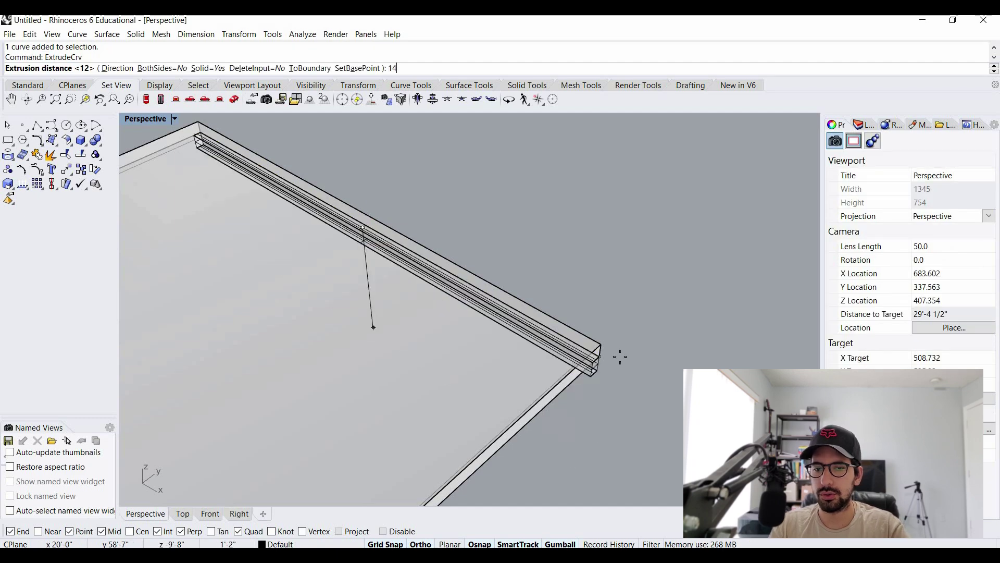
key(Return)
- Copy the floor slab up to the top of the wall as a second slab
text(Copy)
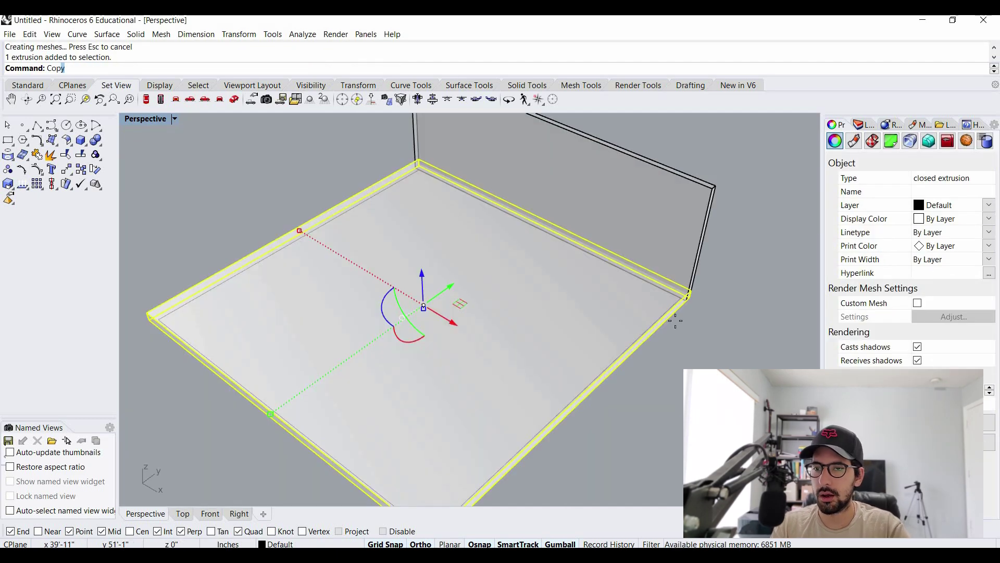
key(Return)
scroll(751, 301, up, 3)
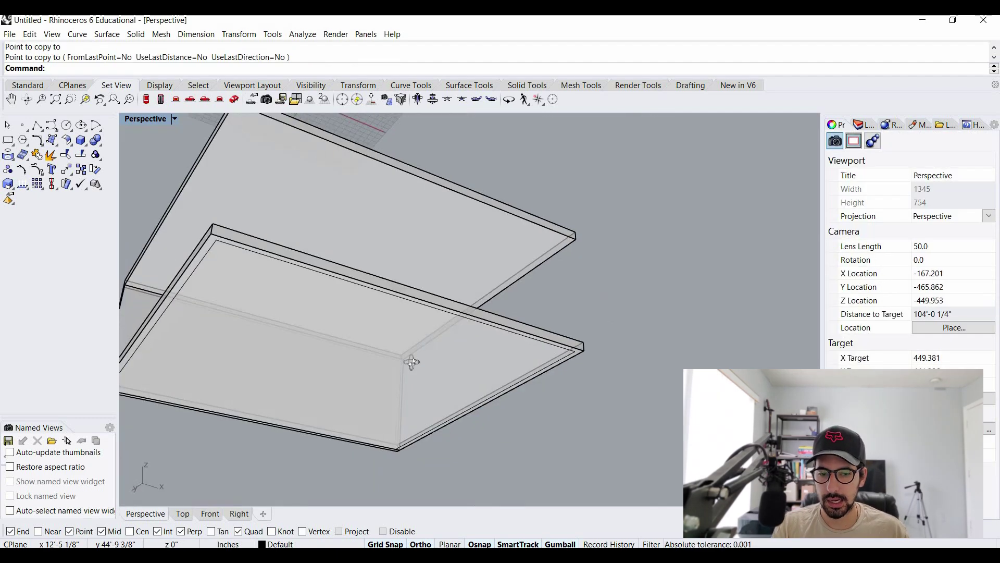
mouse_move(408, 360)
mouse_down()
mouse_move(413, 344)
mouse_move(499, 289)
mouse_up()
drag(358, 171, 691, 363)
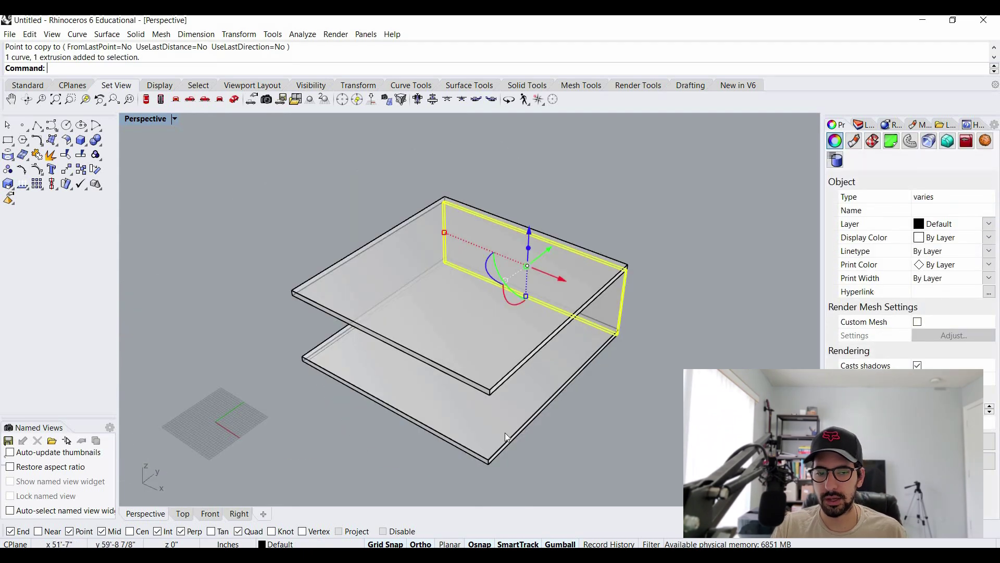
drag(374, 454, 739, 252)
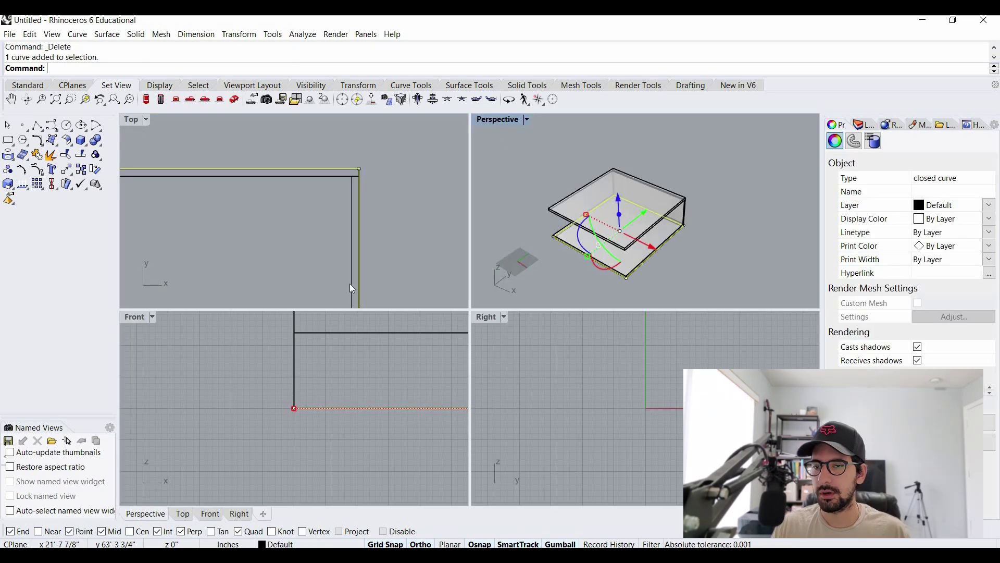
- Copy the square floor outline 50 feet horizontally beside the model in the Top view
double_click(136, 120)
scroll(349, 241, down, 10)
scroll(349, 241, down, 12)
text(Copy)
key(Return)
click(347, 228)
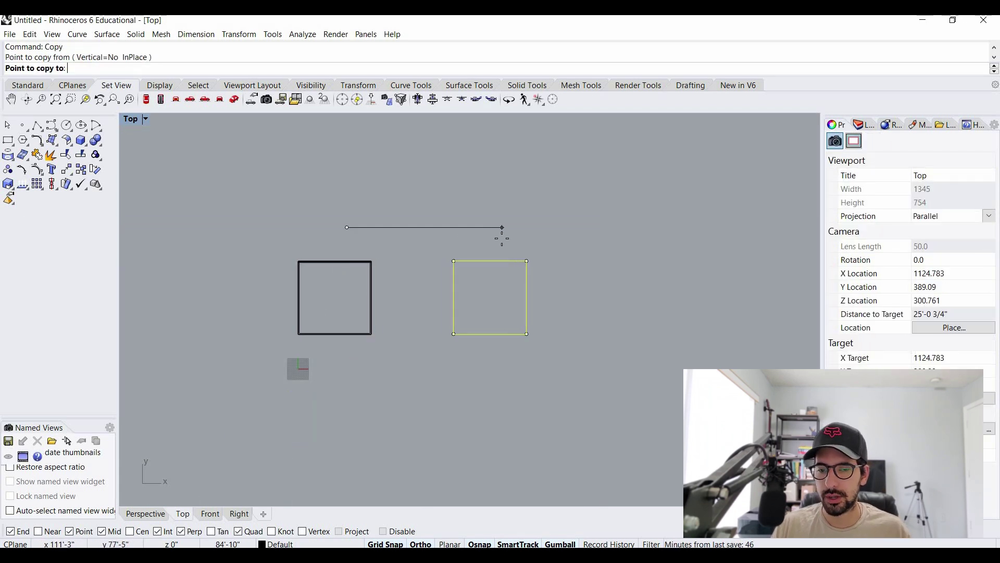
text(50')
key(Return)
click(501, 237)
key(Return)
scroll(414, 281, up, 4)
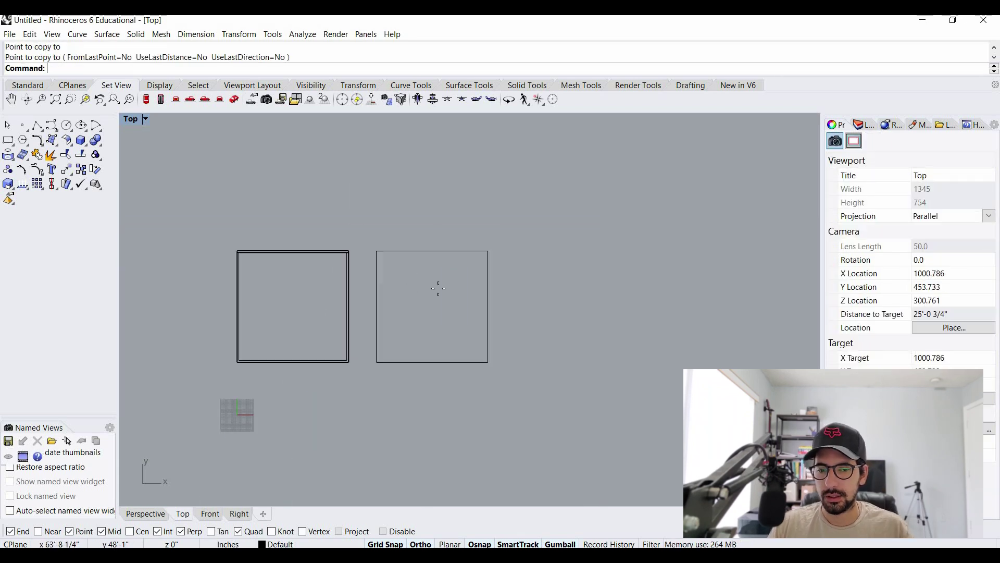
- Draw a line through the copied square, joining the midpoints of its two horizontal sides
text(Line)
key(Return)
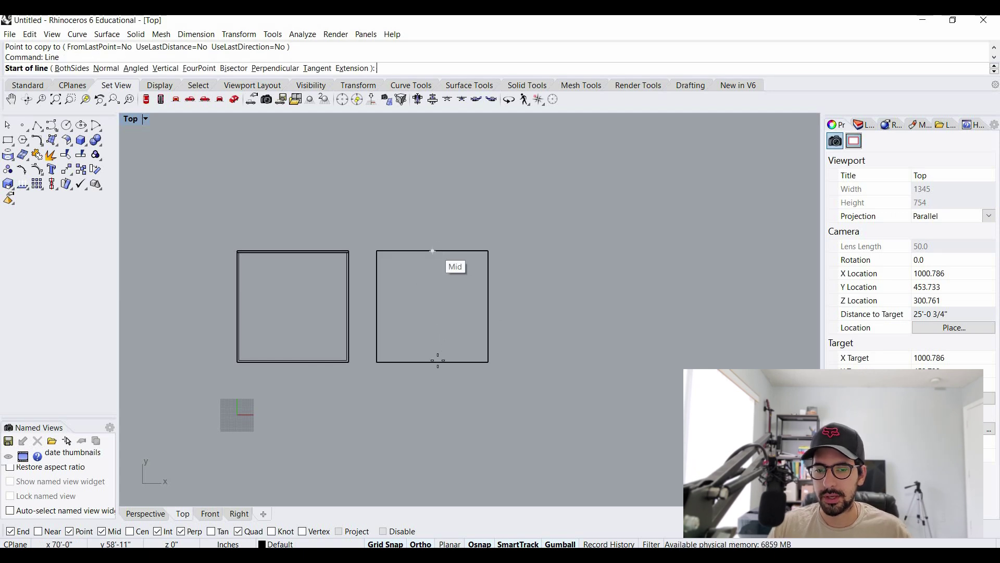
click(434, 252)
click(437, 363)
- Draw an 8-foot by 20-foot rectangle in the copied square, on one side of its centre line
text(Rectangle)
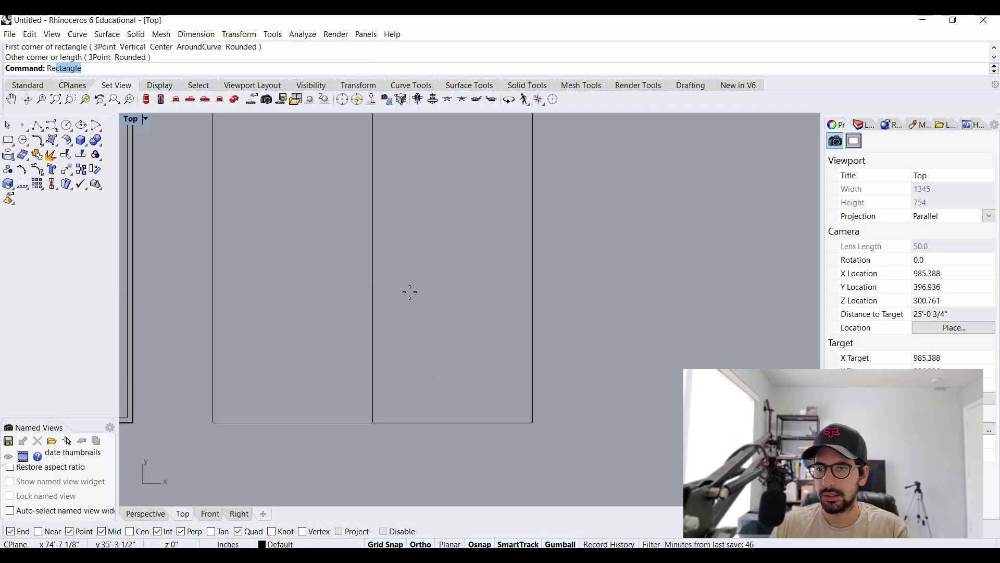
key(Return)
scroll(382, 317, down, 4)
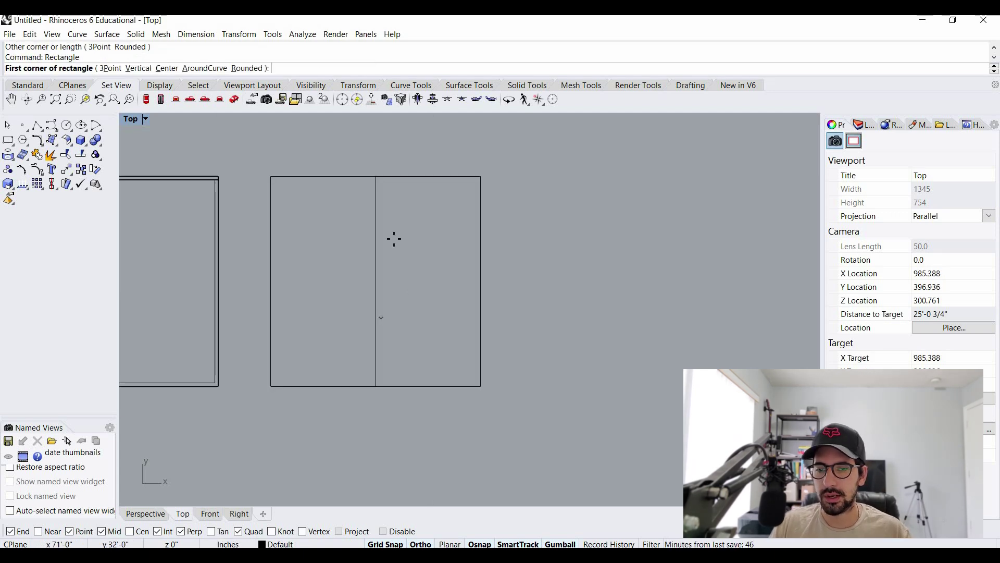
scroll(420, 198, up, 2)
click(391, 233)
text(8'20')
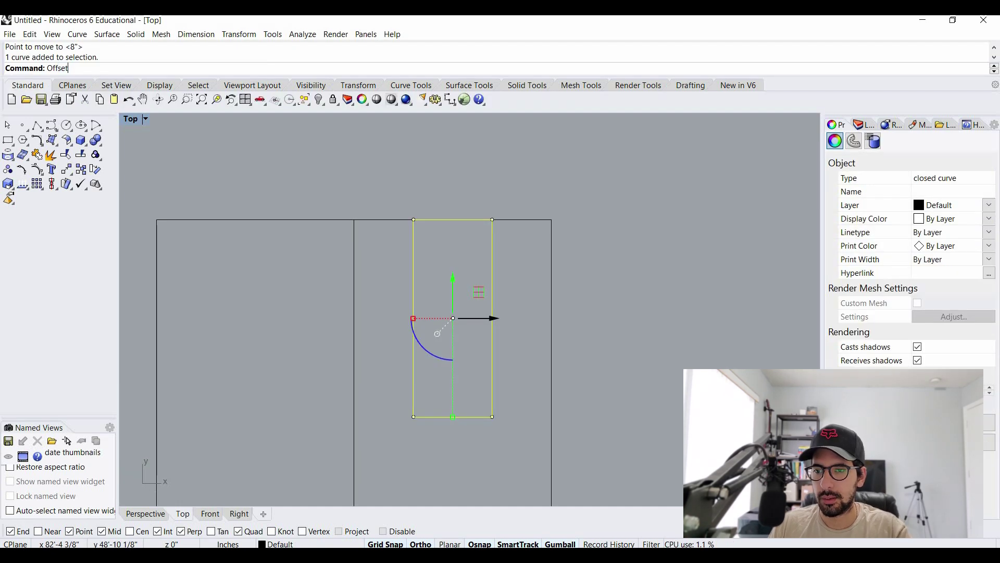
text(8)
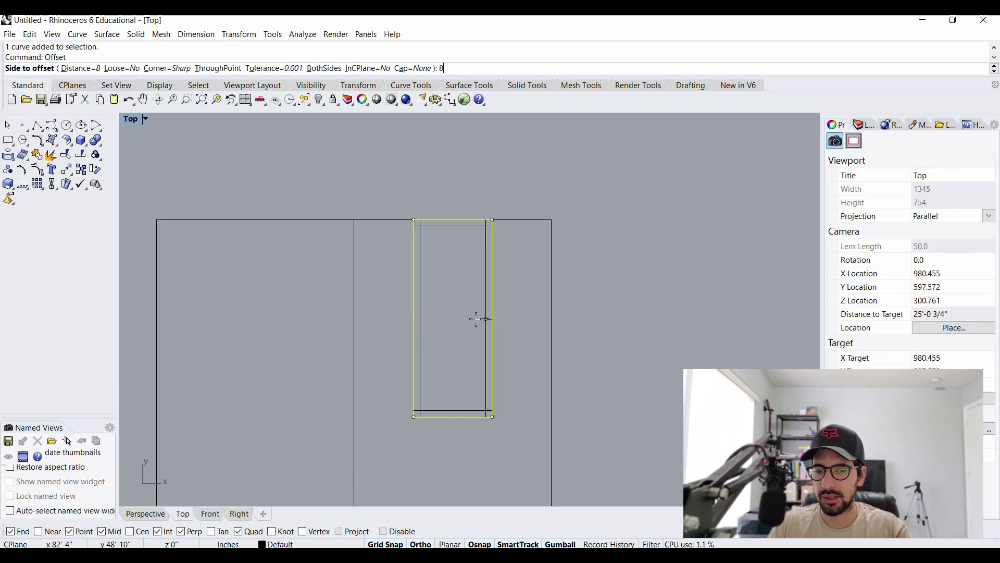
key(Return)
key(Return)
- Offset the 8-foot by 20-foot rectangle inward by 2 inches
text(Of)
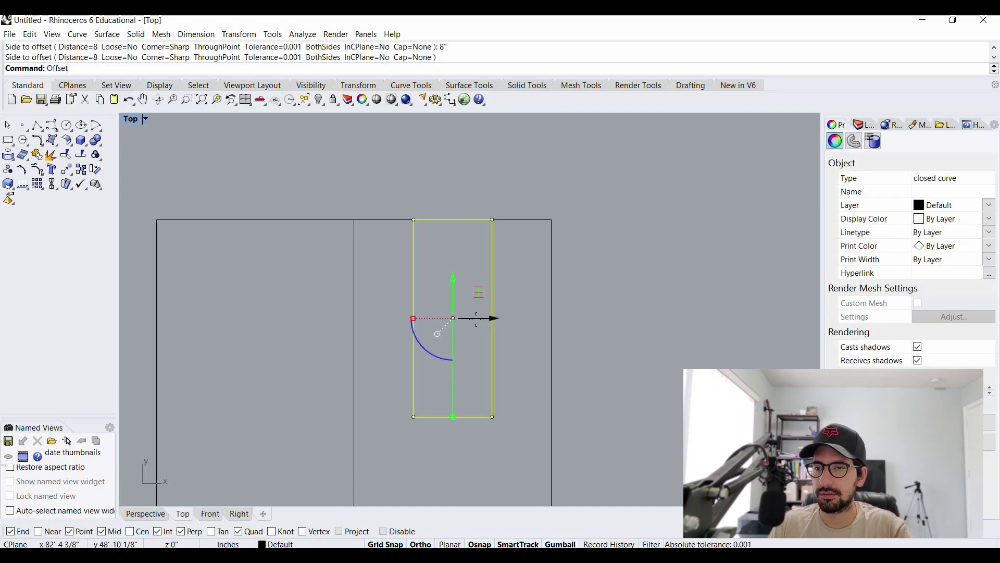
key(Return)
text(2")
key(Return)
scroll(465, 320, up, 6)
click(466, 320)
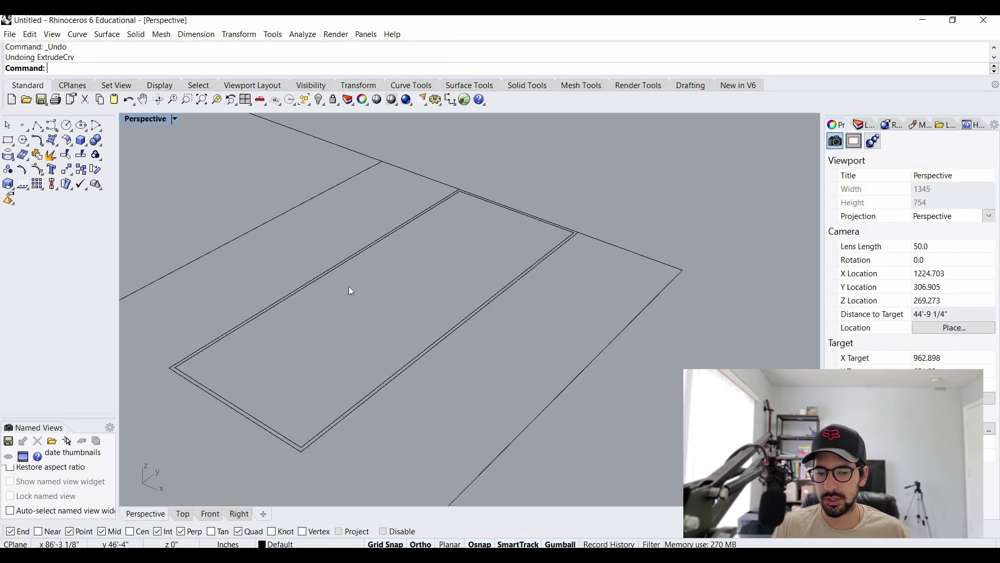
- Undo the last extrusion and extrude both rectangle outlines together by 12 inches to form a thin frame
key(ctrl+z)
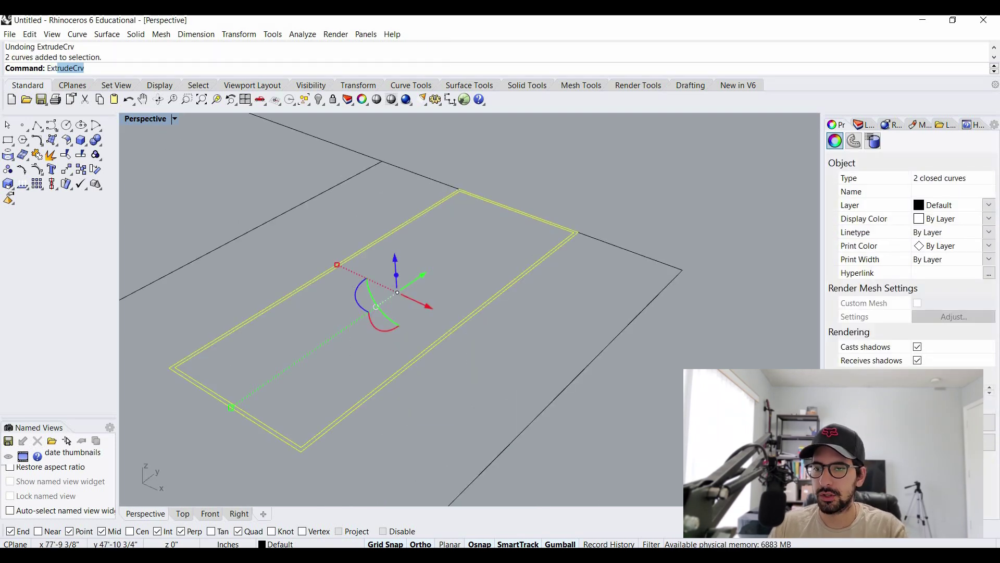
key(Return)
text(12)
key(Return)
- Extrude a single rectangle curve of the frame on its own by 12 inches to form a solid block
click(482, 309)
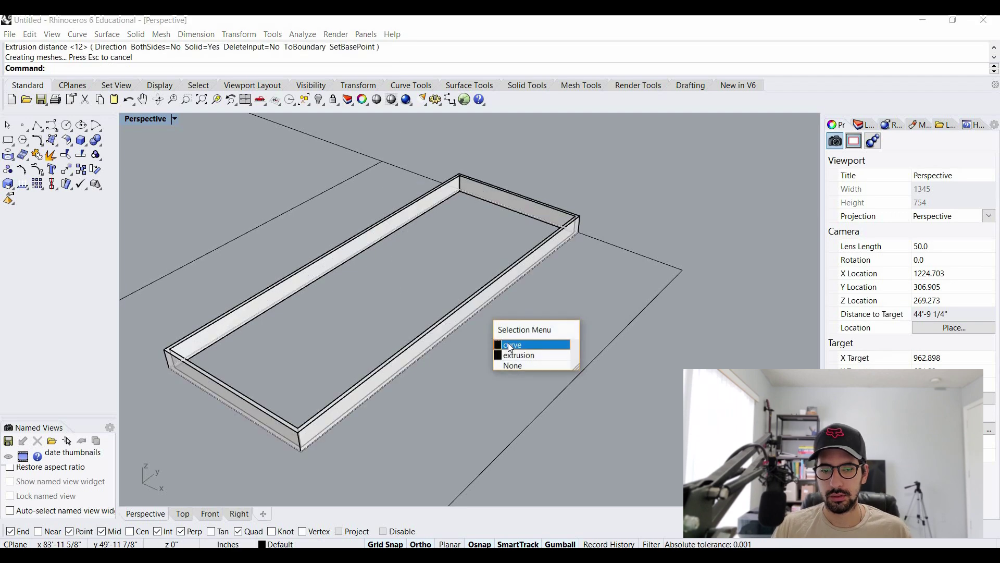
click(510, 345)
text(ExtrudeCrv)
key(Return)
text(12)
key(Return)
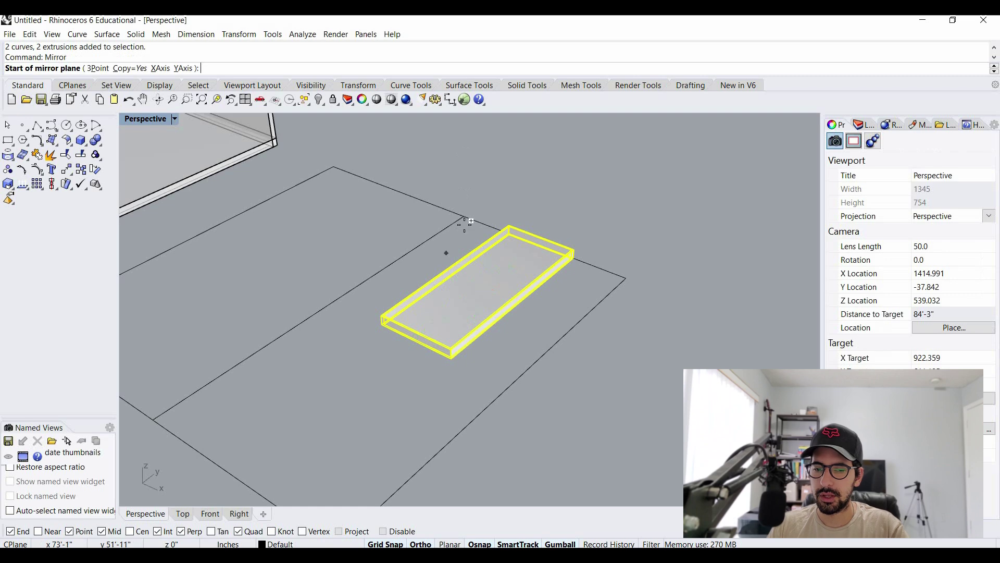
- Mirror the extruded opening pieces across the square's centre line and copy them from the square's corner onto the matching slab corner
click(476, 230)
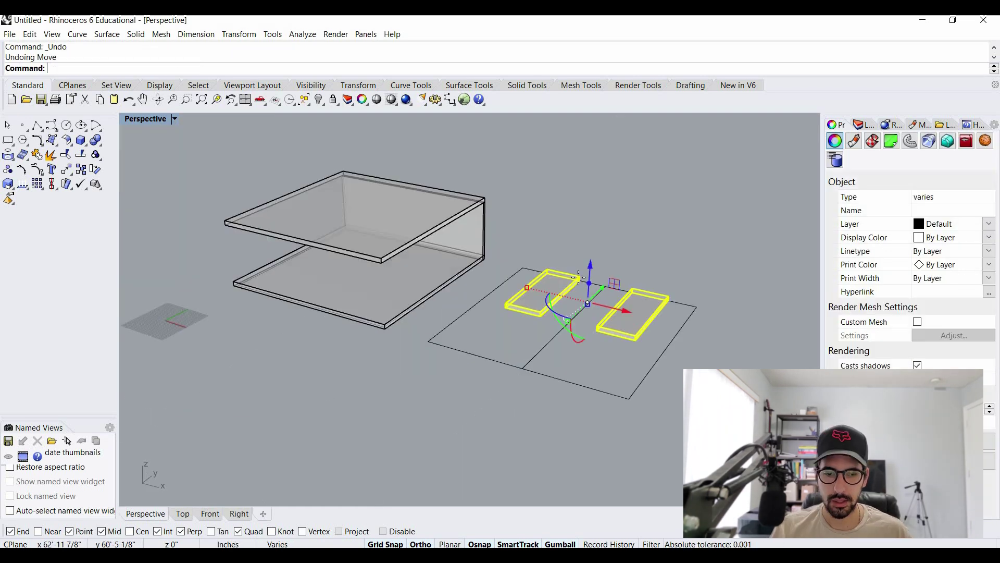
key(Return)
click(697, 307)
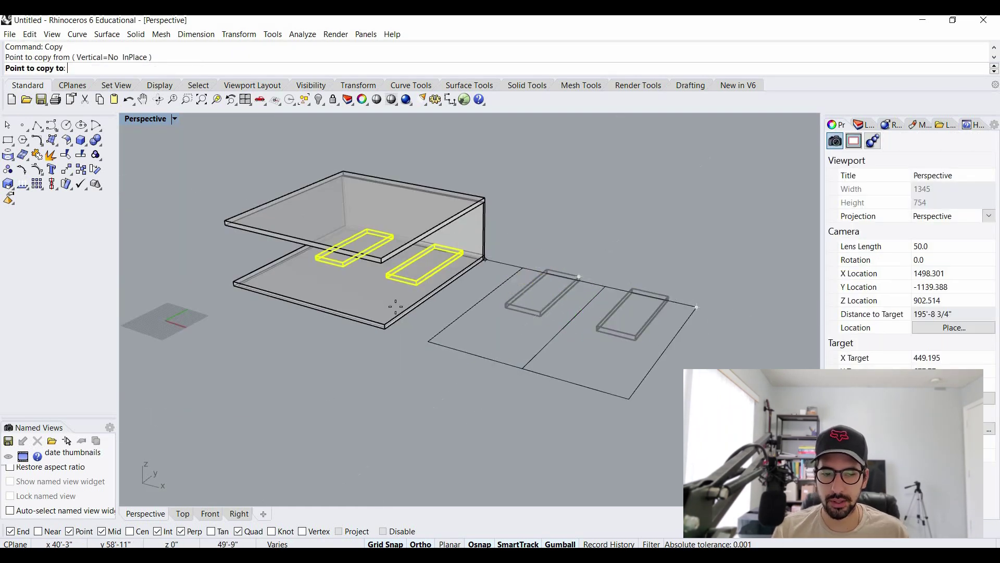
scroll(506, 242, up, 8)
scroll(416, 306, down, 2)
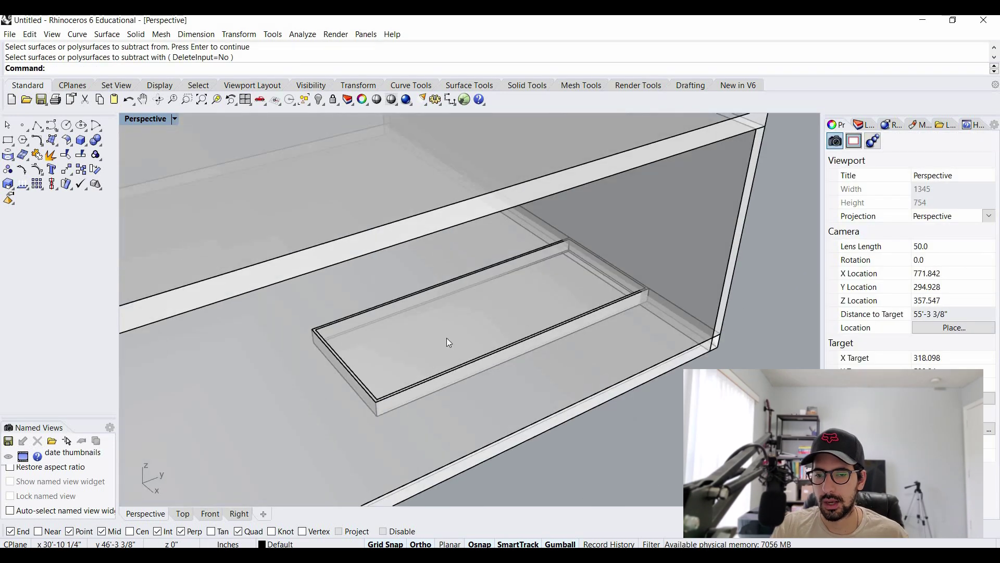
- Subtract the opening blocks from the floor slabs with BooleanDifference
key(Up)
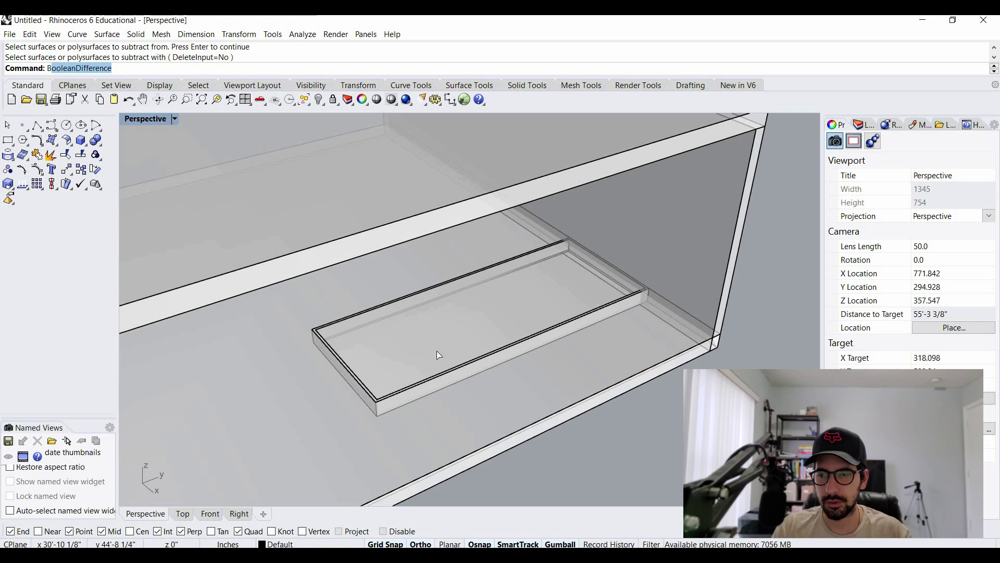
key(Return)
click(346, 434)
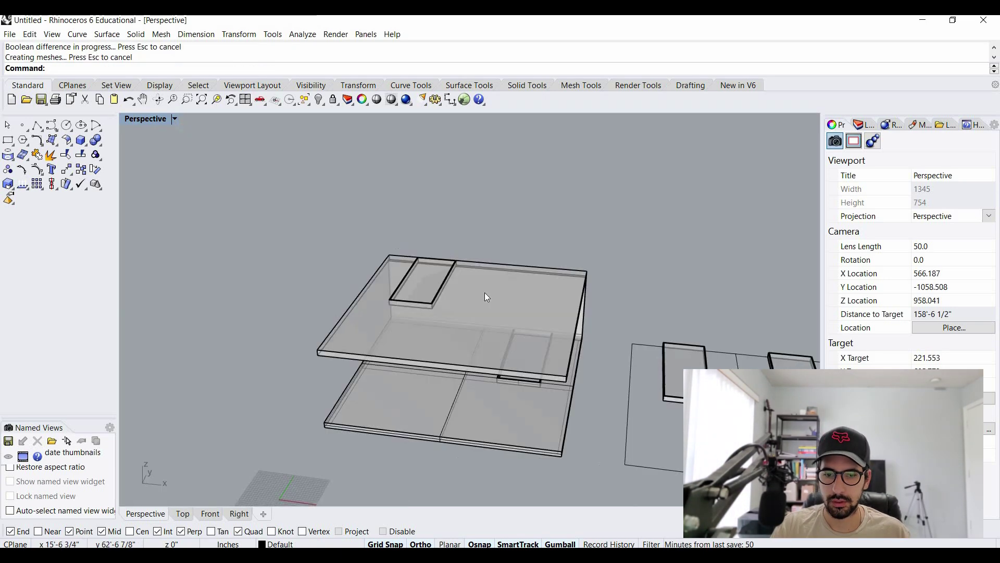
click(484, 292)
key(Return)
click(402, 236)
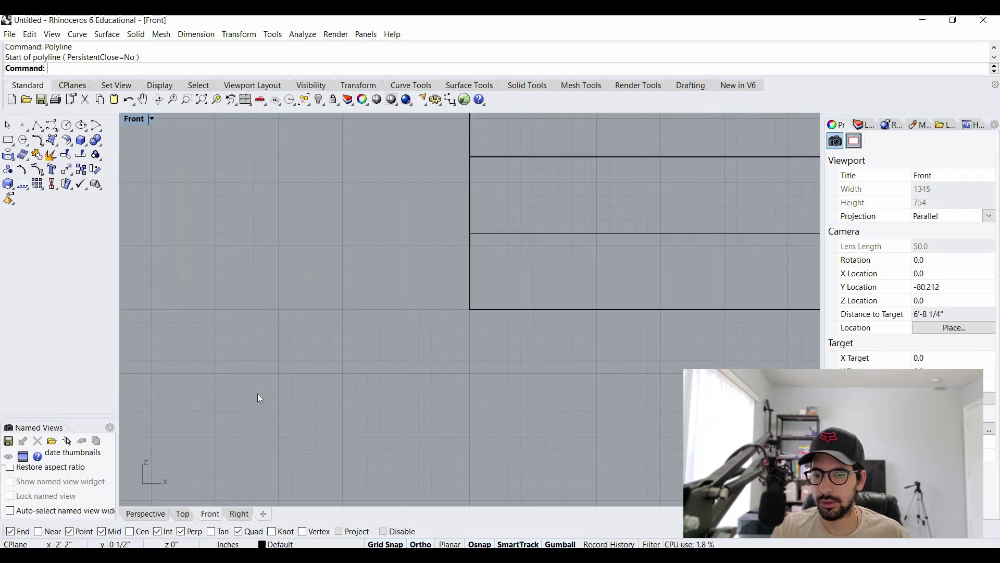
- Generate a Make2D line drawing of the slab and wall model from the Front view
drag(517, 286, 225, 420)
text(Make2D)
key(Return)
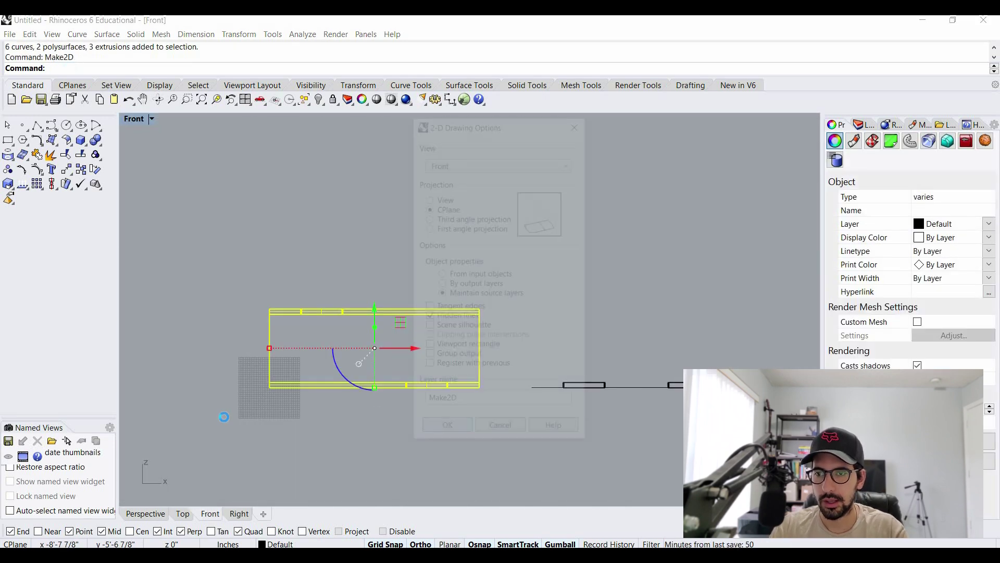
- Draw a closed slanted polyline connecting the upper and lower slab openings in the 2D elevation, and offset it inward by 2 inches
click(427, 190)
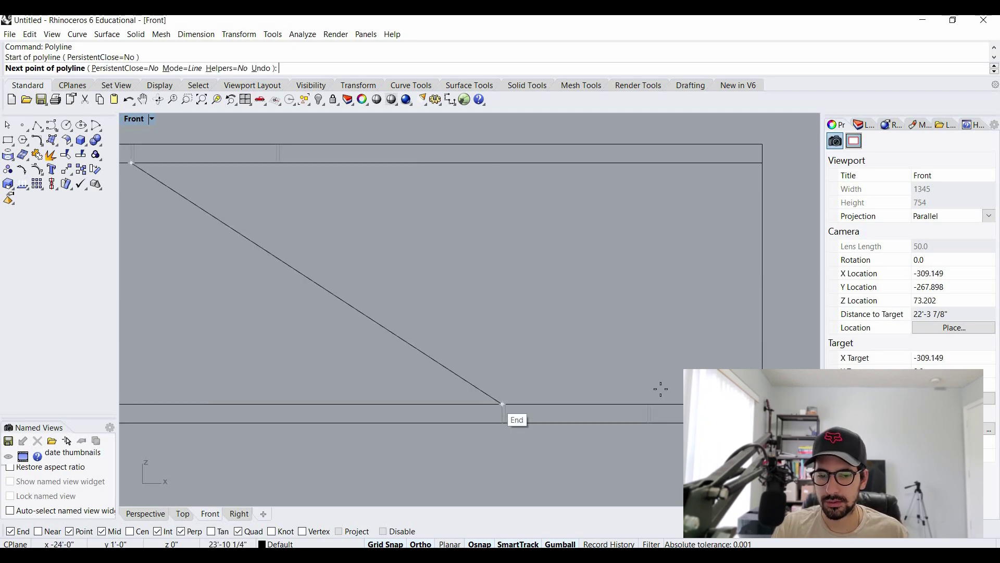
click(500, 404)
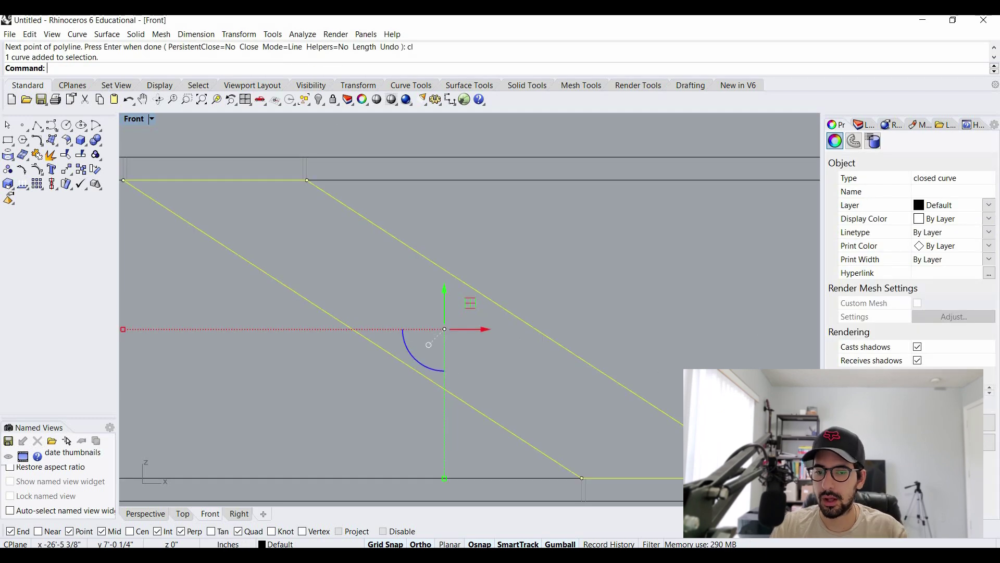
text(offset)
key(Return)
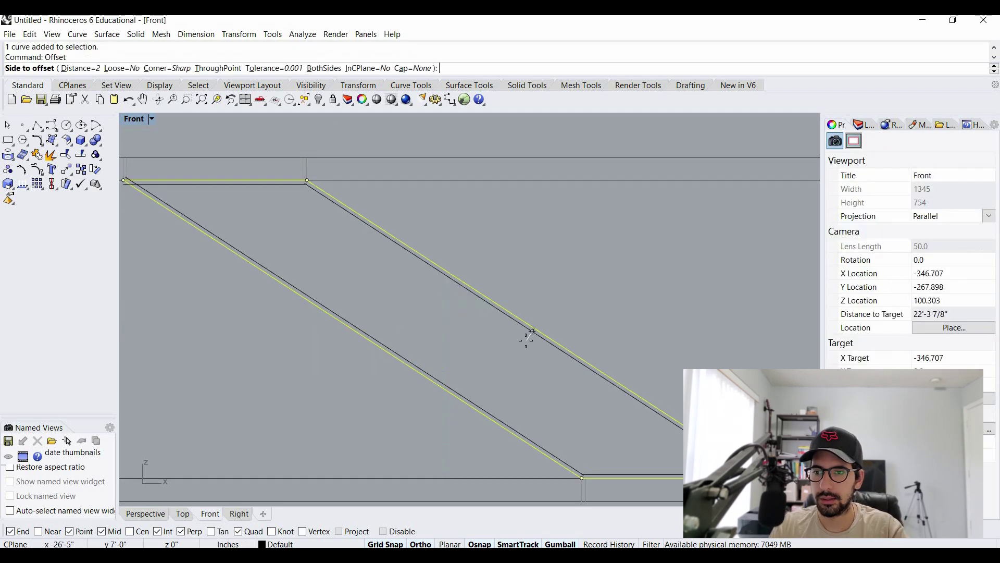
text(2")
key(Return)
click(501, 367)
key(Escape)
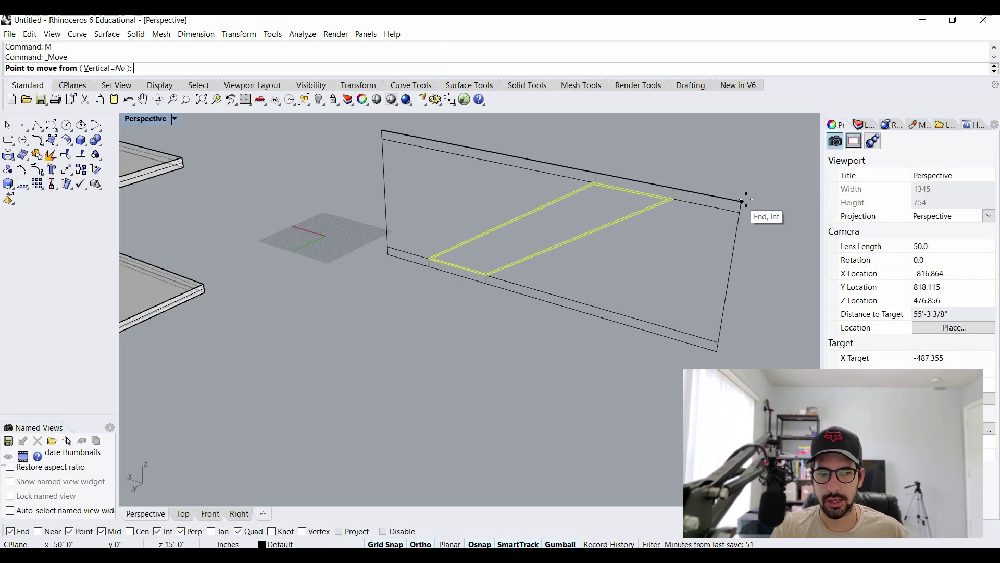
- Move the two slanted outlines from the 2D elevation's upper corner to the matching upper slab corner of the 3D model
click(744, 200)
scroll(592, 208, down, 16)
scroll(408, 234, up, 18)
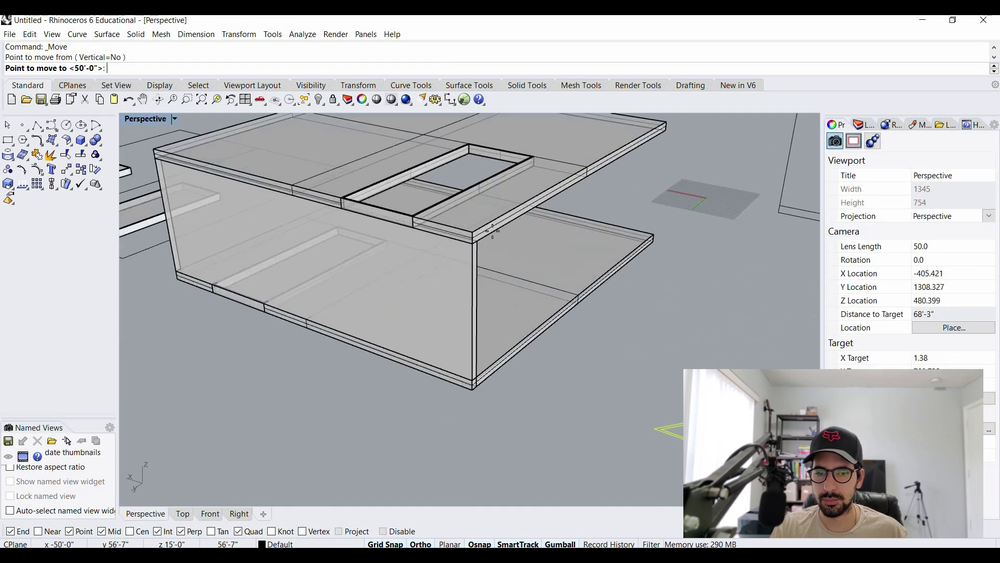
click(508, 230)
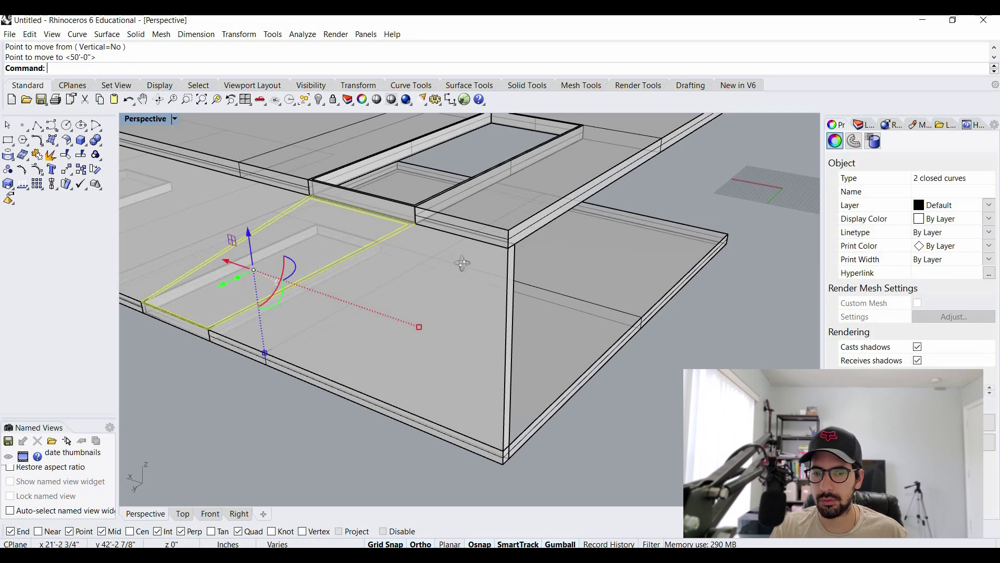
- Extrude the two slanted closed outlines 8 inches as a solid through the wall with ExtrudeCrv
scroll(462, 264, down, 5)
drag(462, 264, 408, 290)
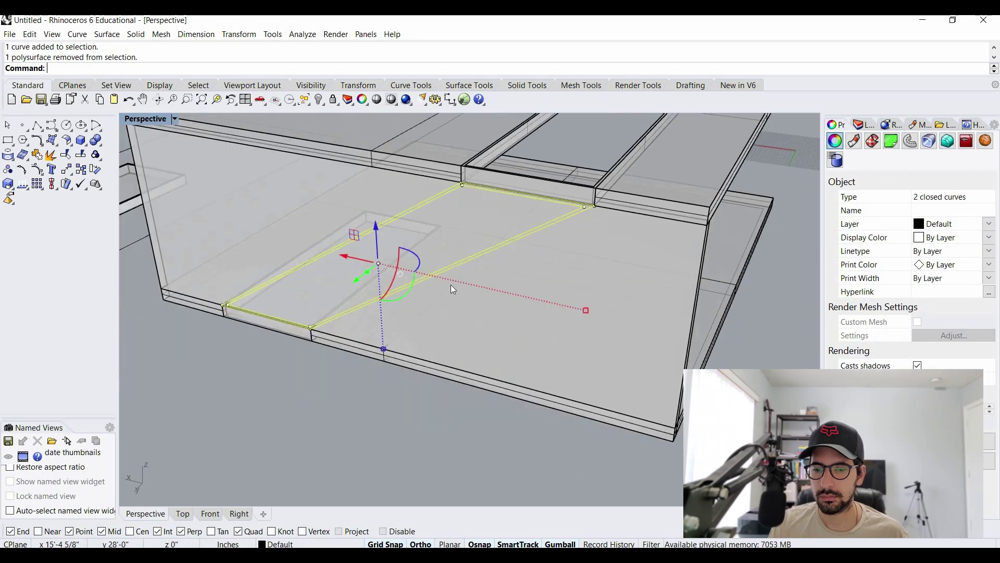
scroll(451, 284, up, 4)
text(ExtrudeCrv)
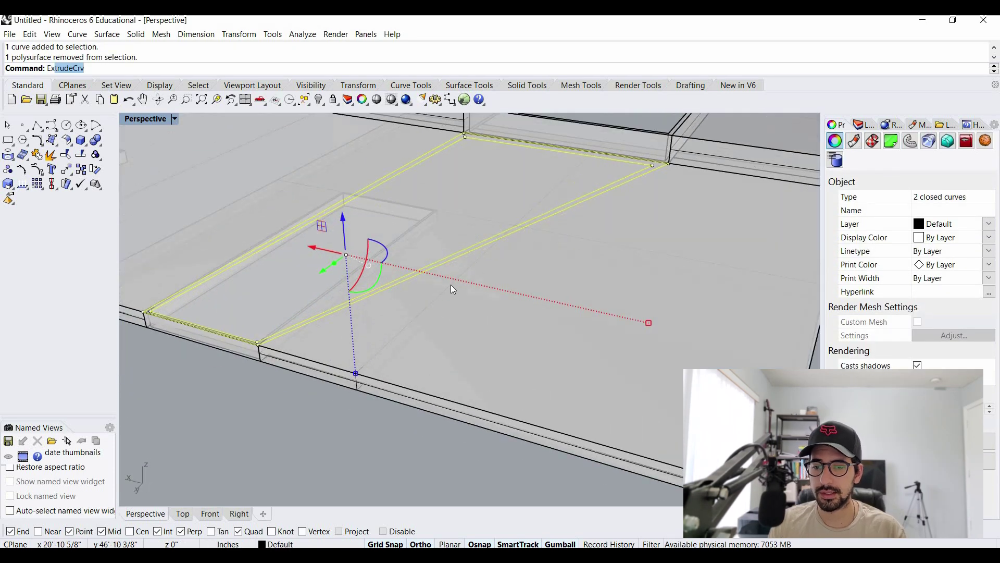
key(Return)
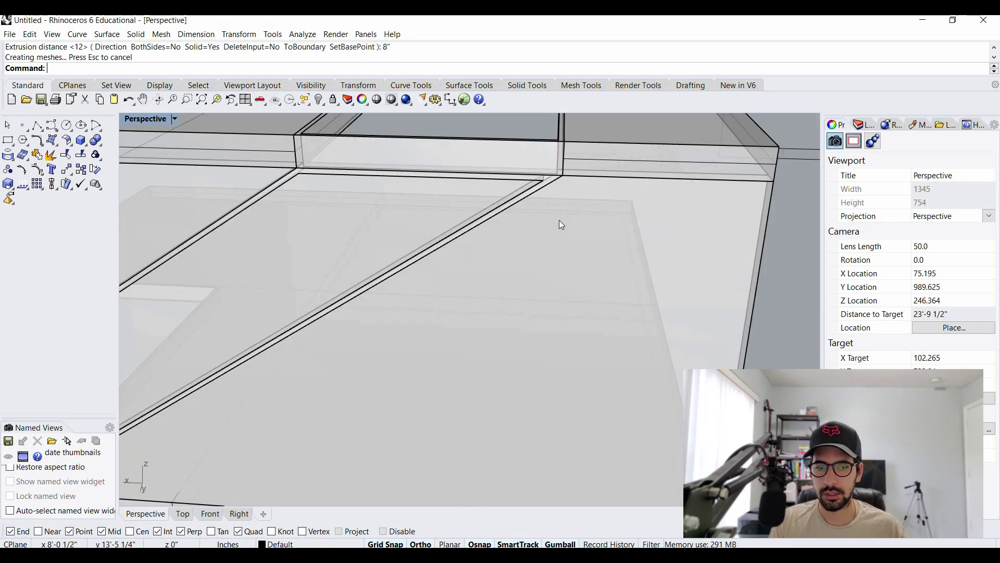
- Cut the slanted opening out of the wall by subtracting the slanted solid with BooleanDifference
click(561, 222)
click(564, 224)
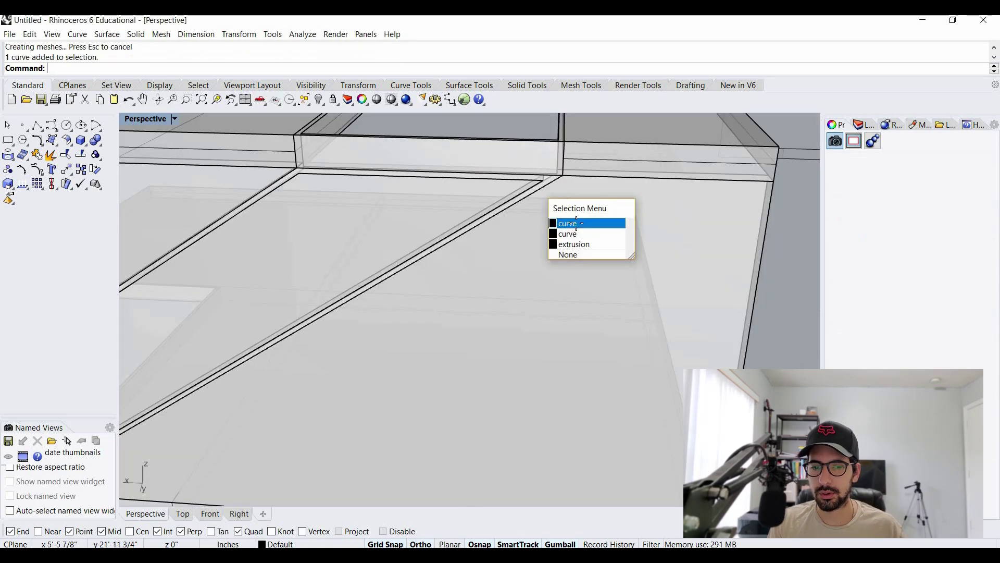
click(503, 295)
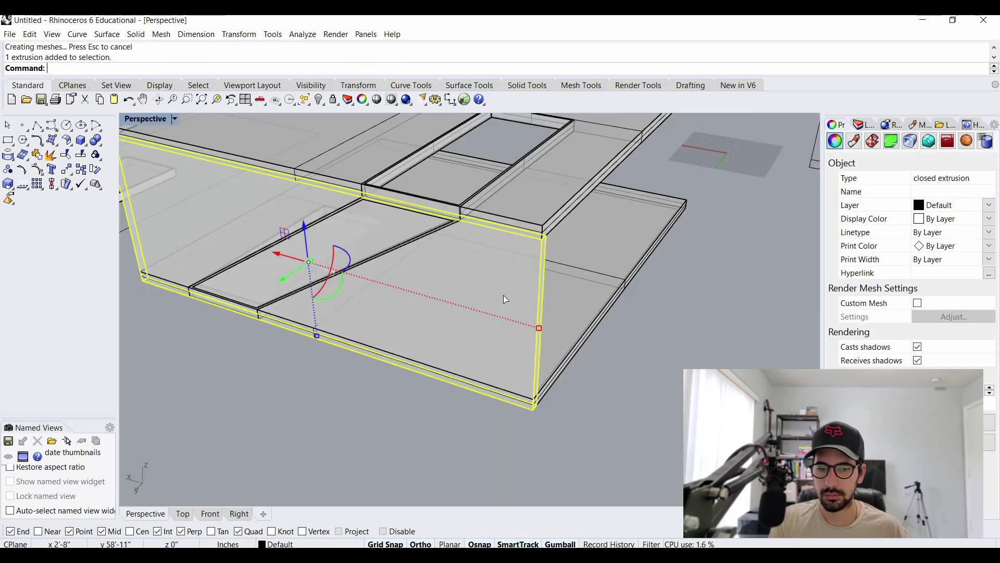
text(BooleanDifference)
key(Return)
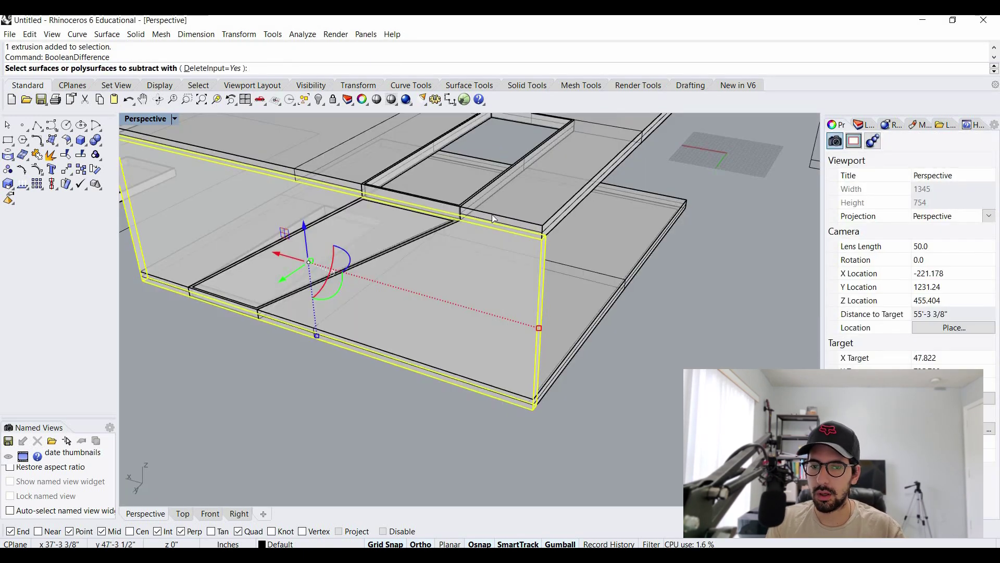
click(492, 215)
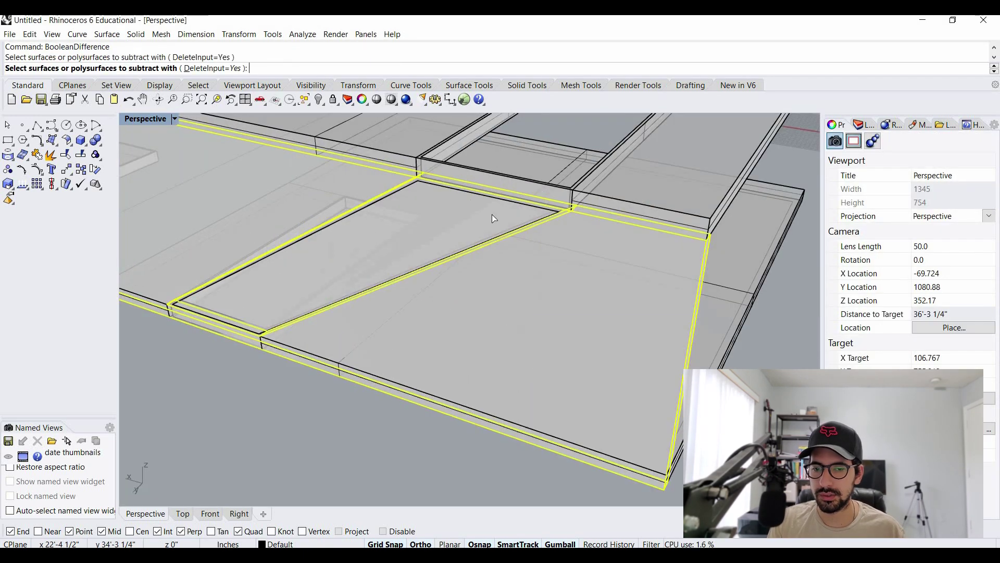
key(Return)
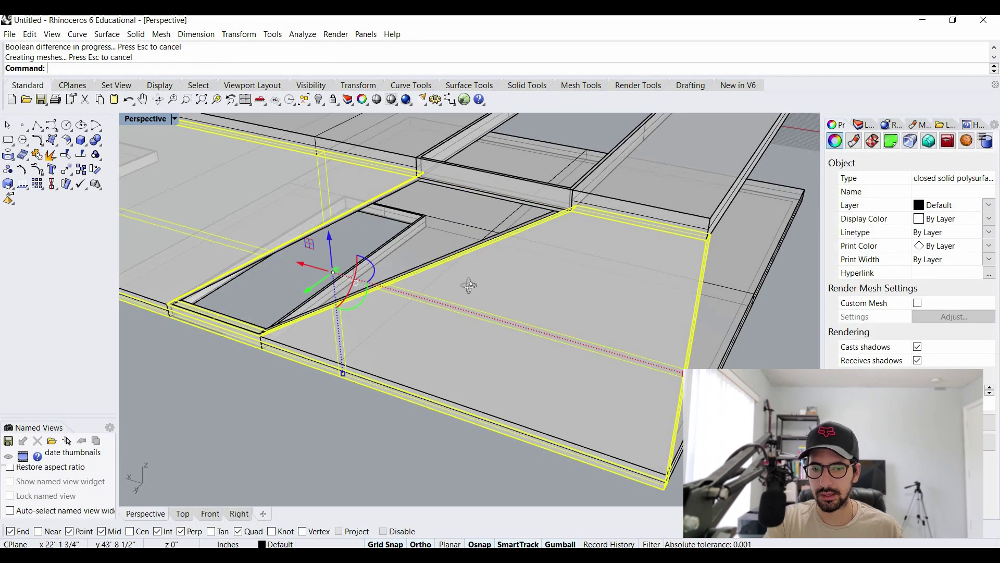
drag(488, 265, 335, 320)
key(Escape)
- Delete the leftover plan curves and opening block extrusions lying beside the building model
scroll(433, 293, down, 4)
drag(434, 292, 445, 284)
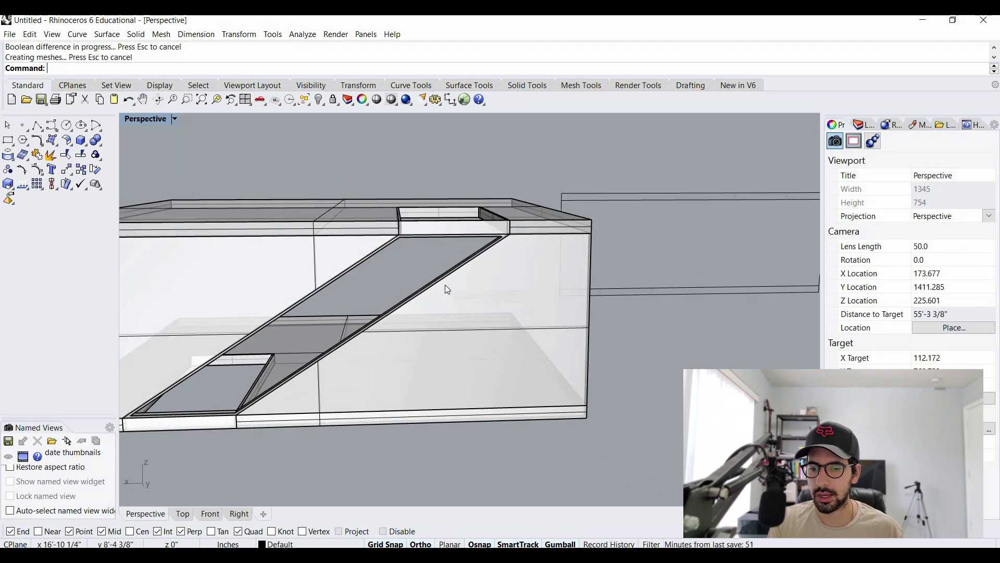
scroll(445, 284, up, 8)
click(457, 281)
click(544, 386)
drag(417, 185, 129, 381)
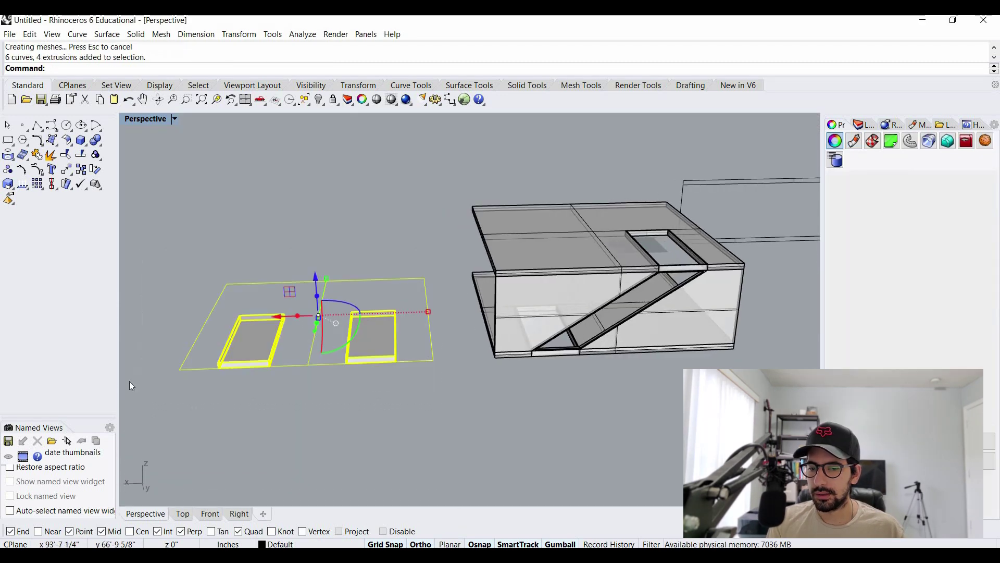
key(Delete)
scroll(777, 227, down, 7)
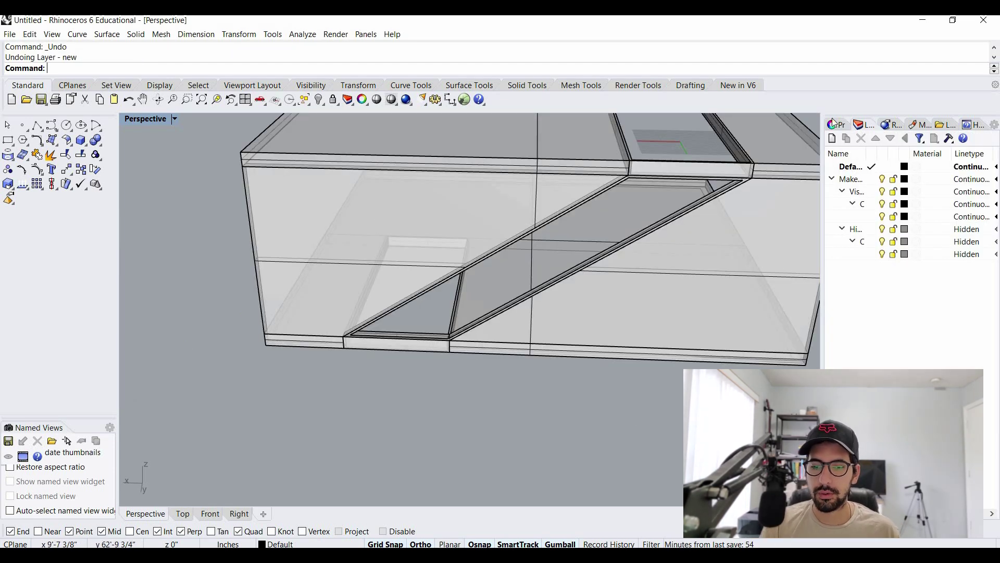
- Give the new red mullion layer a Plaster material and assign the two floor-opening frames and the slanted frame to it
click(835, 124)
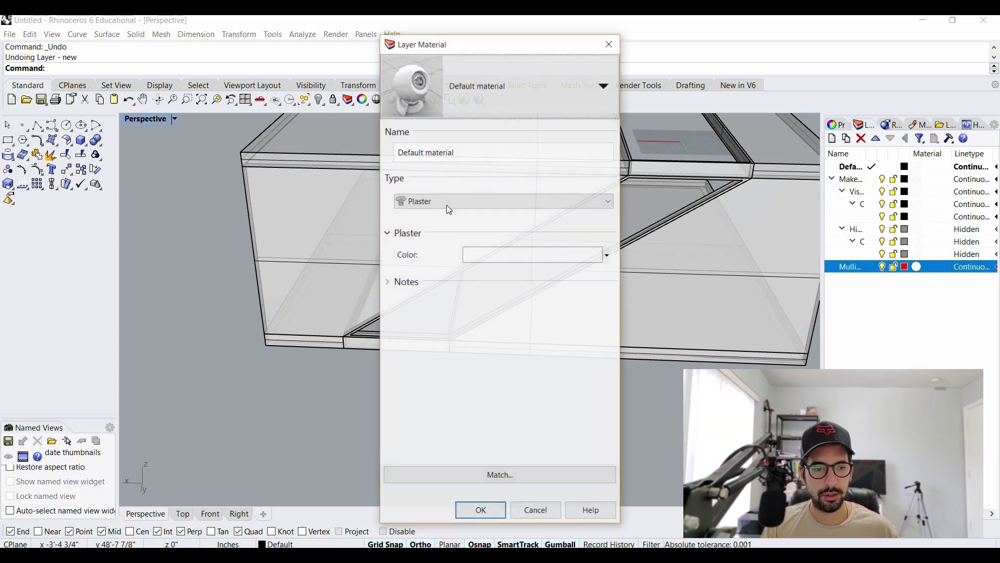
click(431, 201)
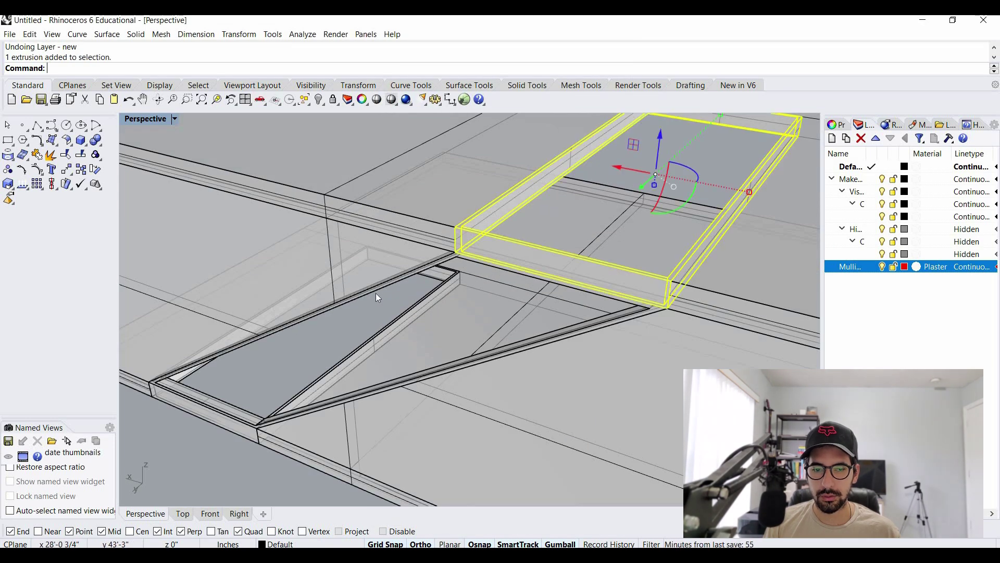
click(391, 304)
click(416, 338)
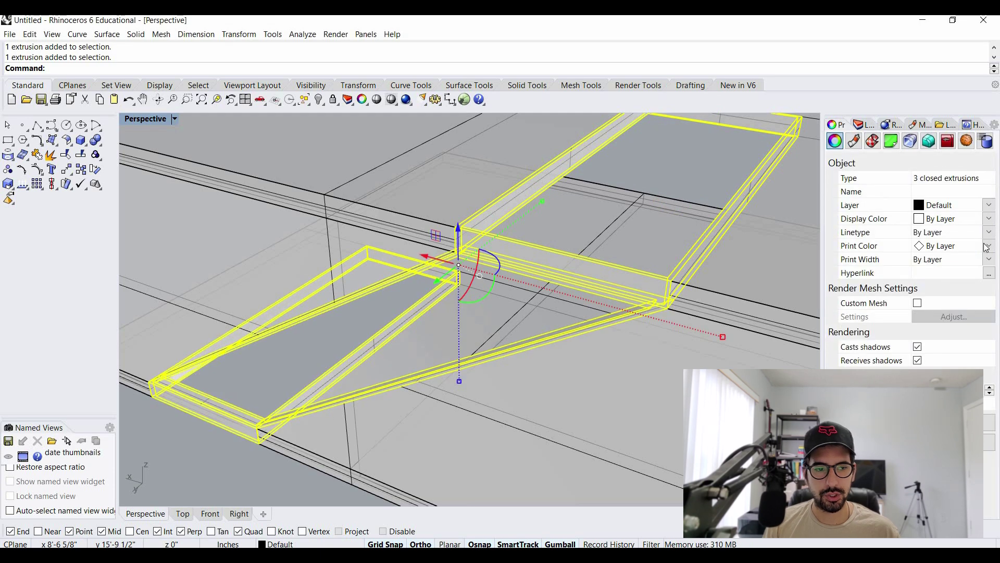
click(988, 204)
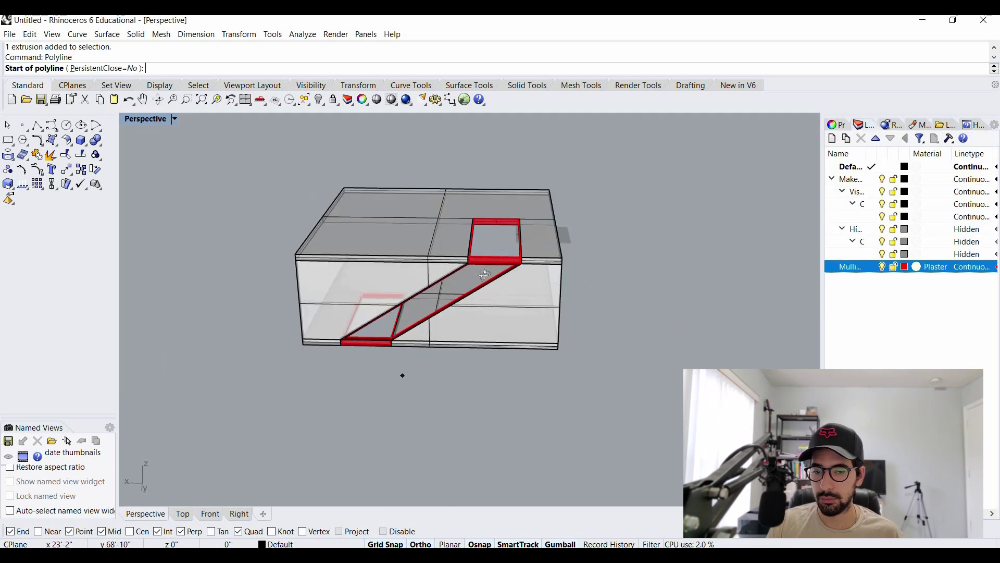
- Create a point light beside the building model
drag(484, 274, 225, 183)
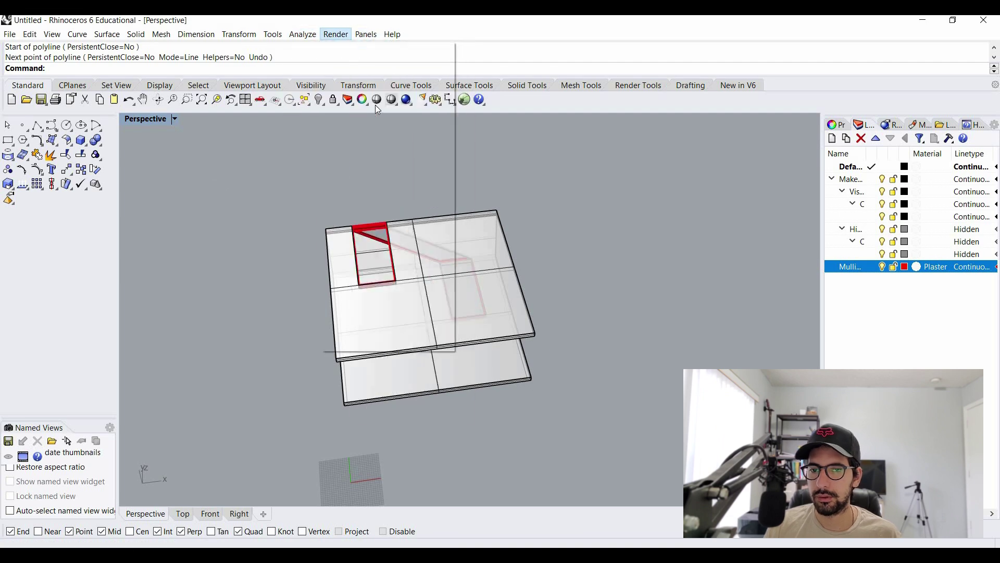
mouse_move(337, 35)
click(374, 103)
click(295, 322)
- Show the four-viewport layout and move the point light over the building, beside the slab opening in the Top view
double_click(147, 120)
scroll(274, 438, down, 10)
scroll(275, 414, up, 5)
drag(275, 372, 275, 313)
drag(315, 360, 326, 359)
drag(285, 323, 262, 182)
scroll(281, 413, down, 4)
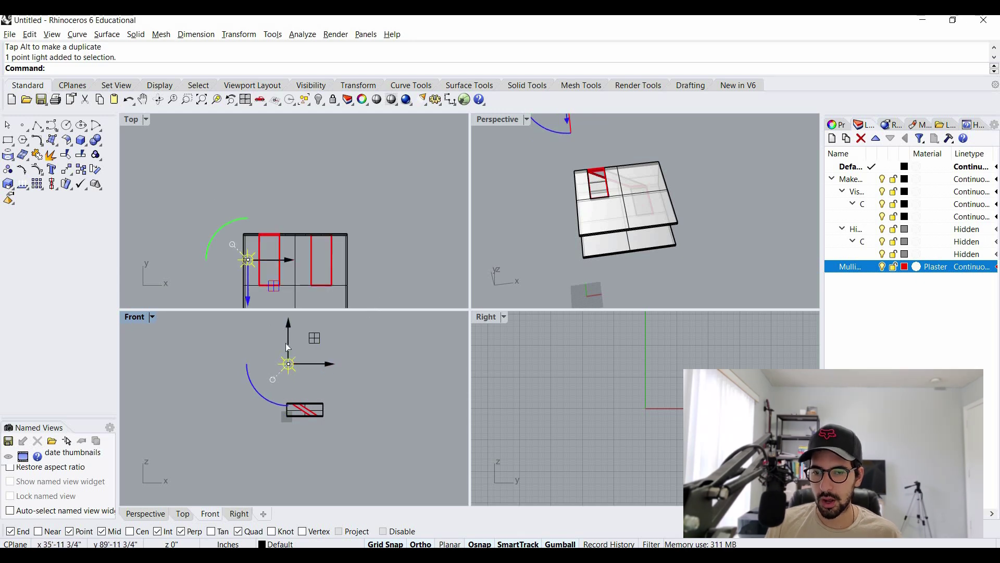
- Lower the point light between the two slabs in the Front view, and open the light intensity value for editing
drag(286, 333, 345, 410)
scroll(328, 411, up, 8)
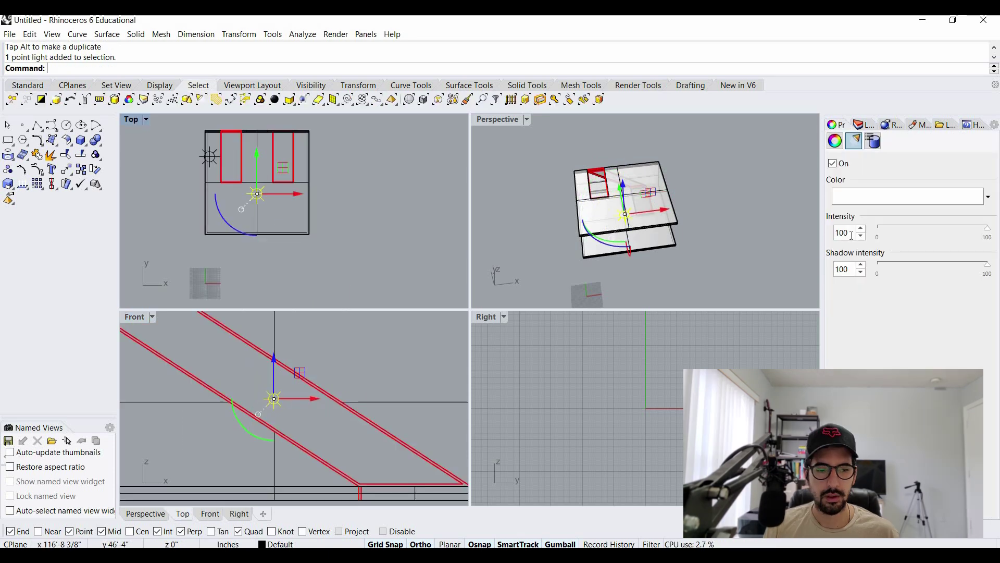
double_click(843, 232)
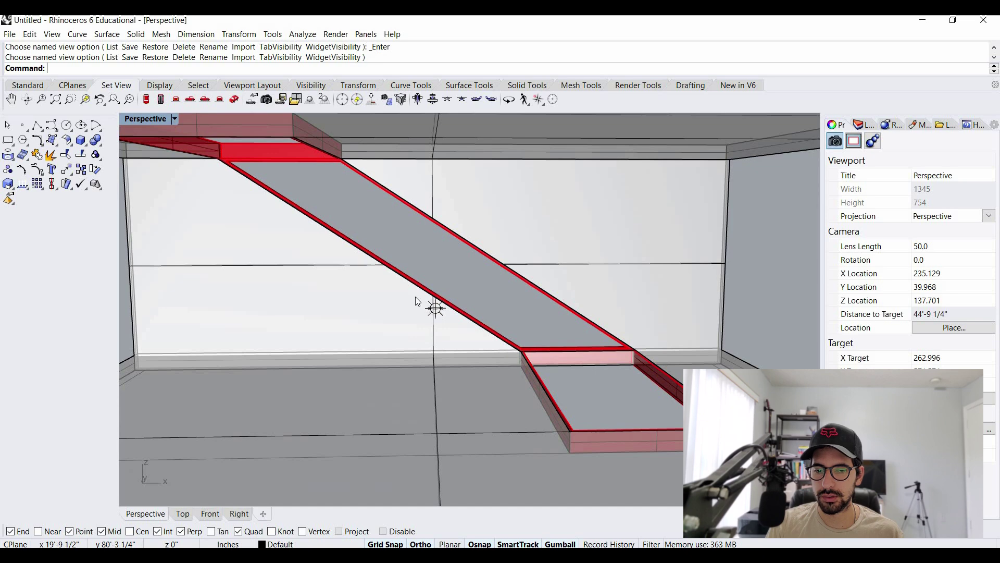
- Frame the room interior facing the slanted opening and save the viewport as named view Perspective1
scroll(430, 275, up, 4)
scroll(431, 276, down, 4)
drag(415, 271, 417, 264)
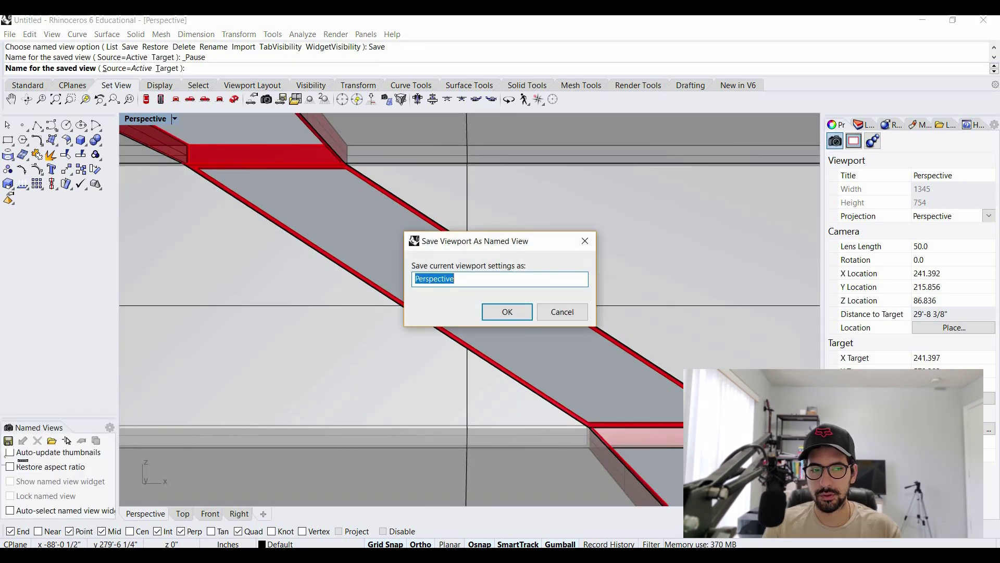
key(End)
text(1)
key(Return)
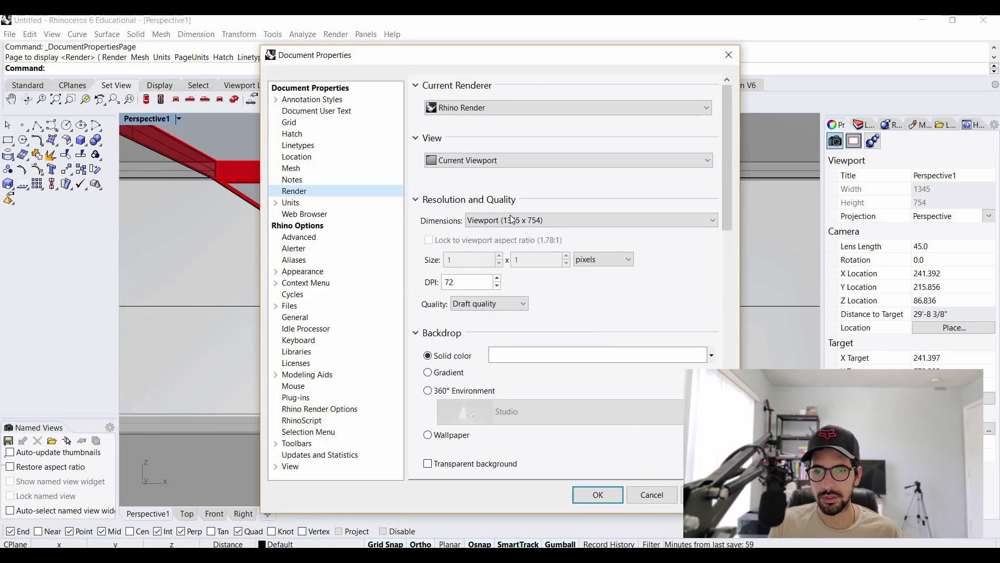
- Set the render output to 1920 x 1080, 300 DPI and Final quality, and render the Perspective1 view
click(512, 221)
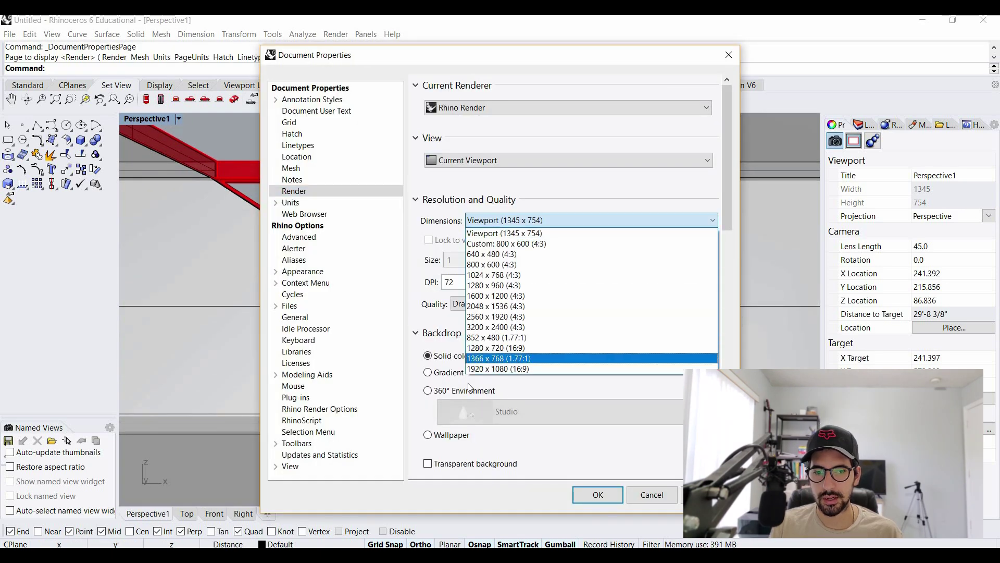
click(497, 370)
click(488, 304)
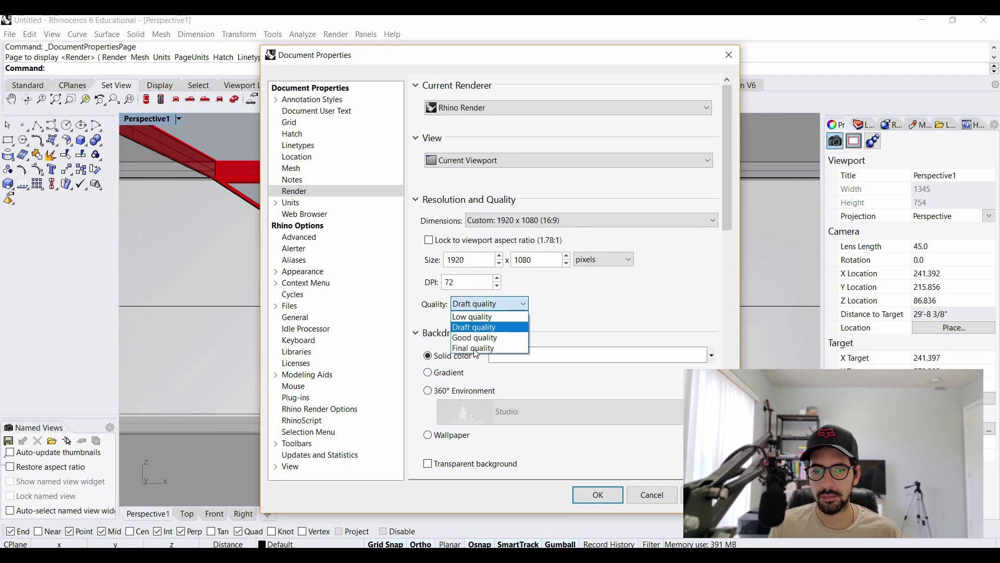
click(474, 348)
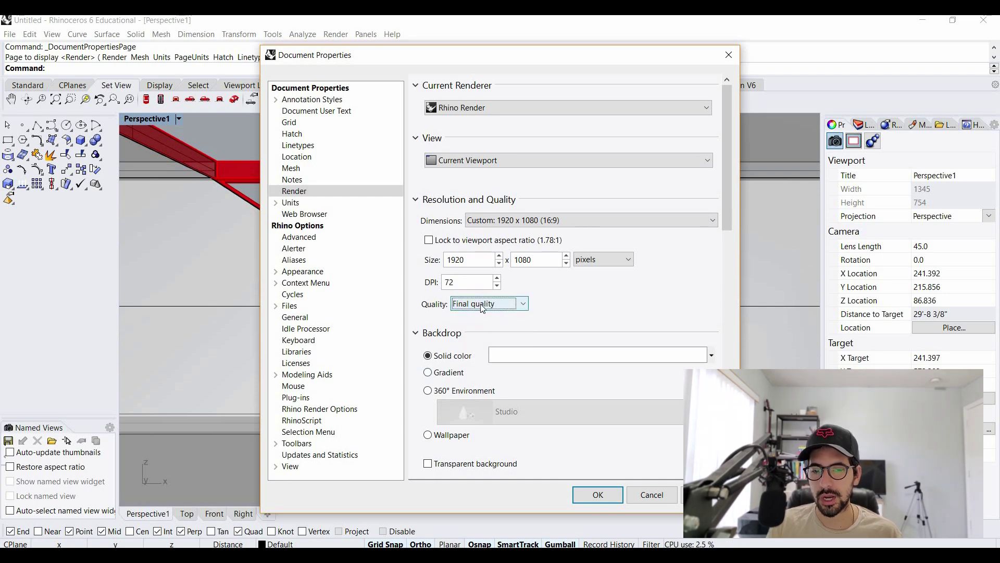
key(shift+Tab)
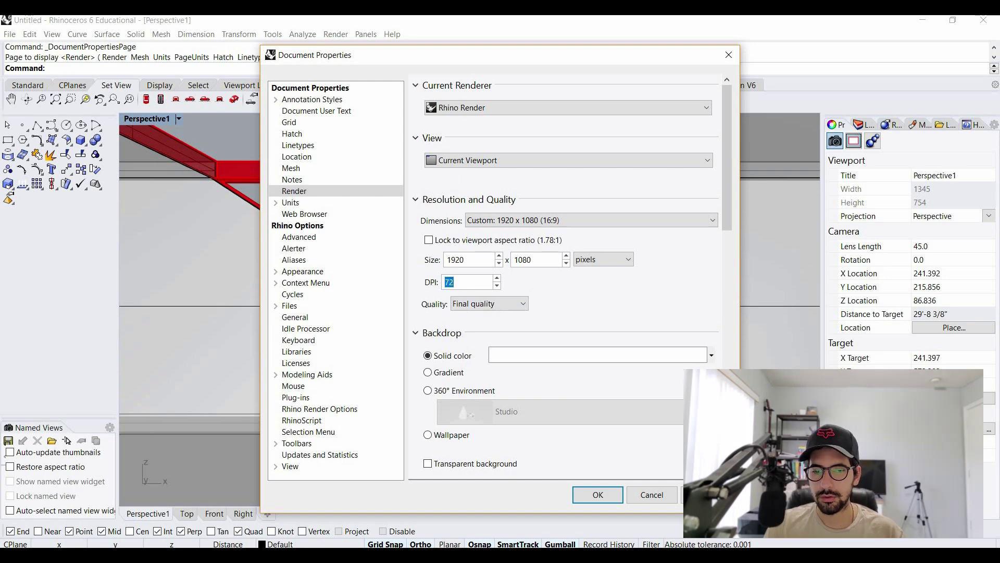
click(512, 473)
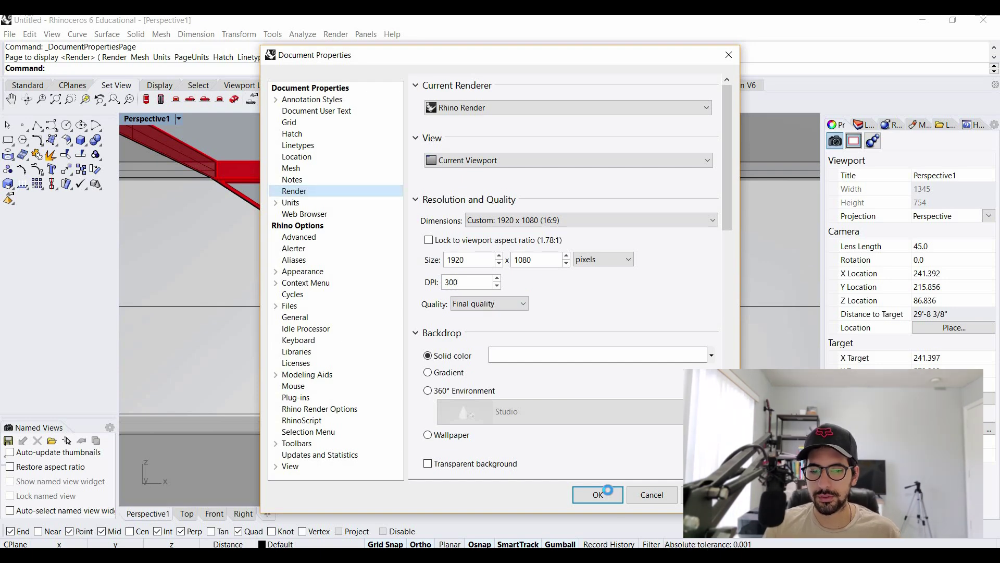
click(335, 34)
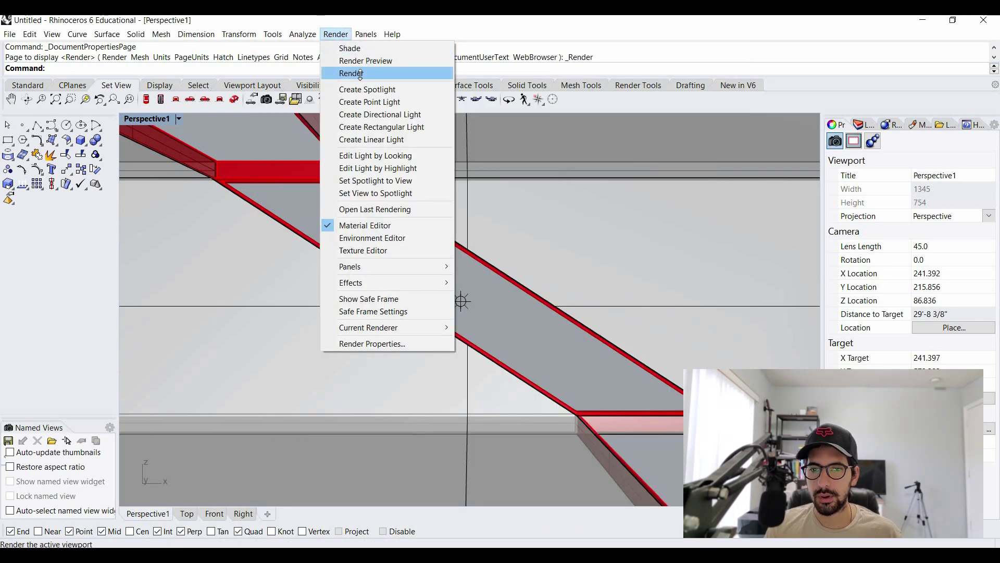
click(359, 74)
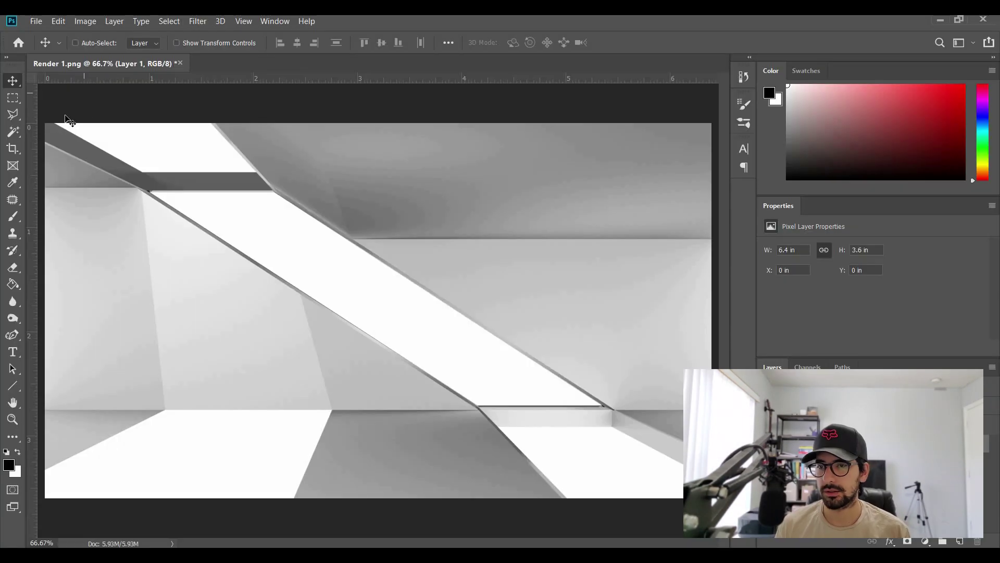
- In Photoshop, outline the slanted wall and floor openings with the Polygonal Lasso, invert the selection, and mask them out of Layer 1
click(11, 115)
scroll(188, 198, up, 4)
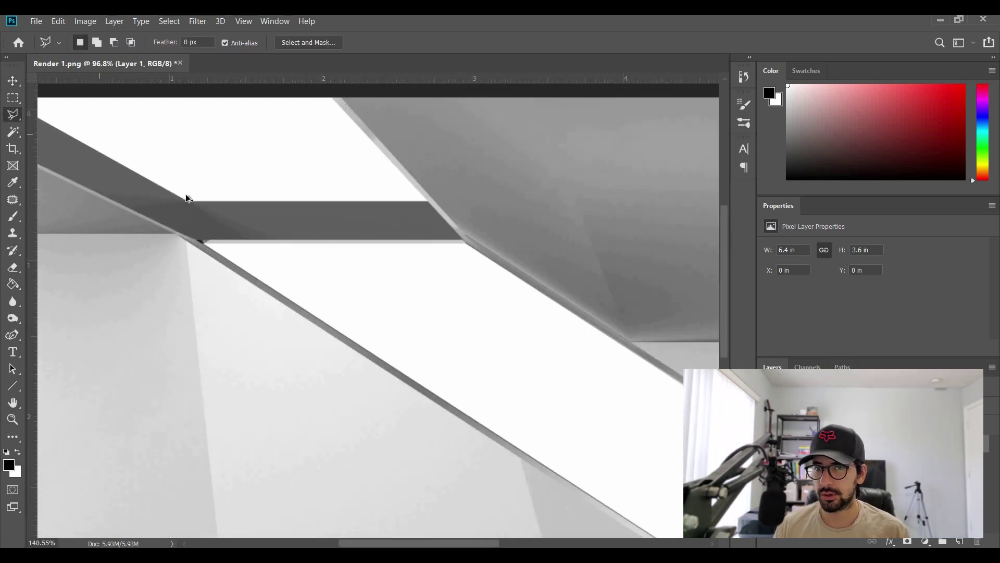
scroll(186, 198, up, 5)
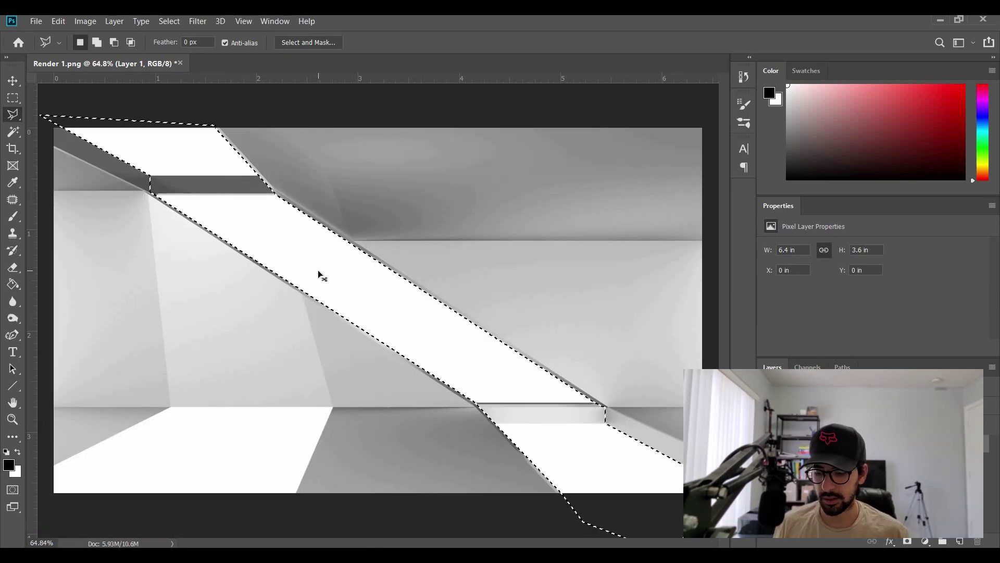
key(ctrl+shift+i)
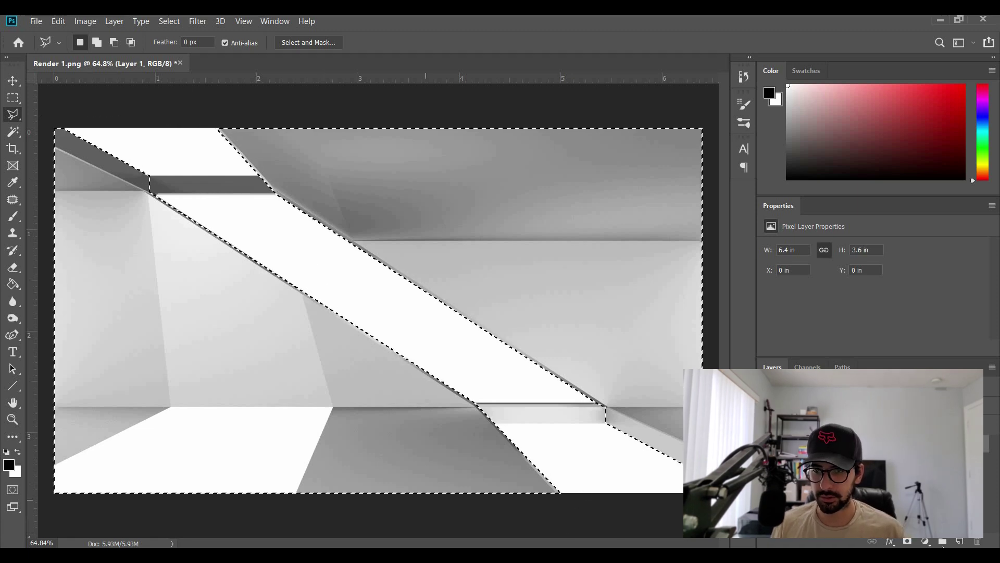
click(908, 541)
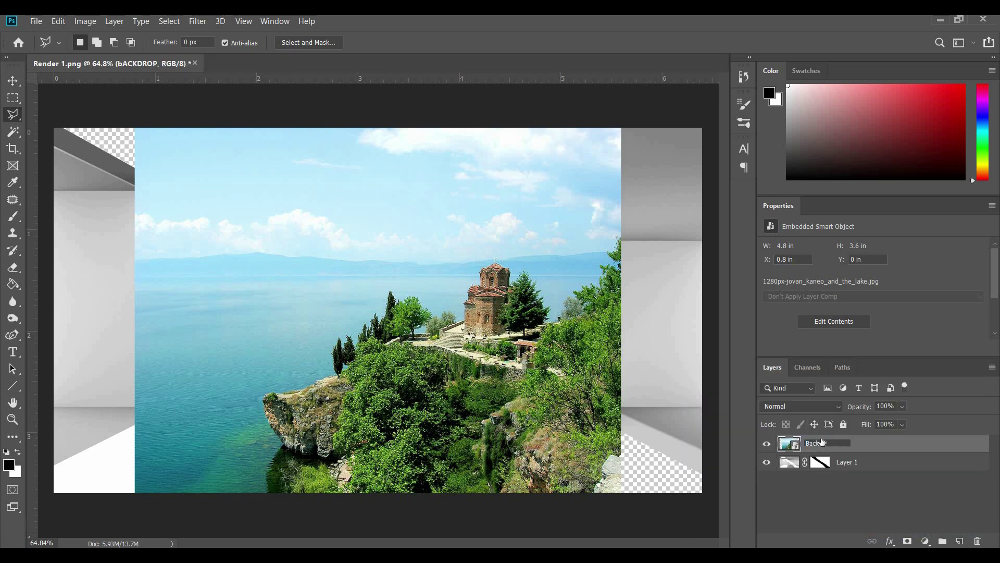
- Name the lake photo layer Backdrop, place it beneath Layer 1, and shift the photo so the church sits within the slanted opening
key(Return)
drag(822, 443, 823, 471)
drag(467, 308, 485, 391)
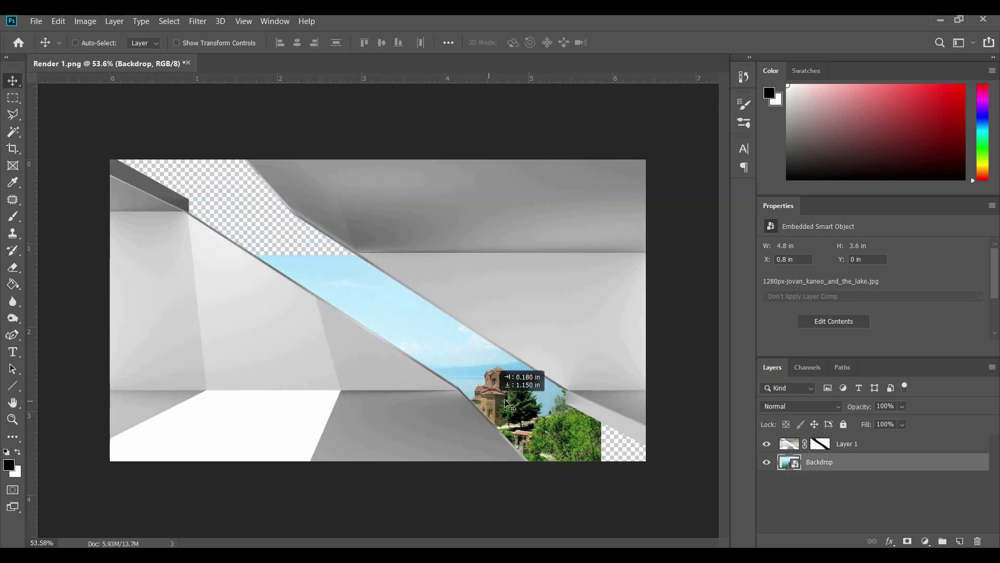
drag(507, 402, 522, 387)
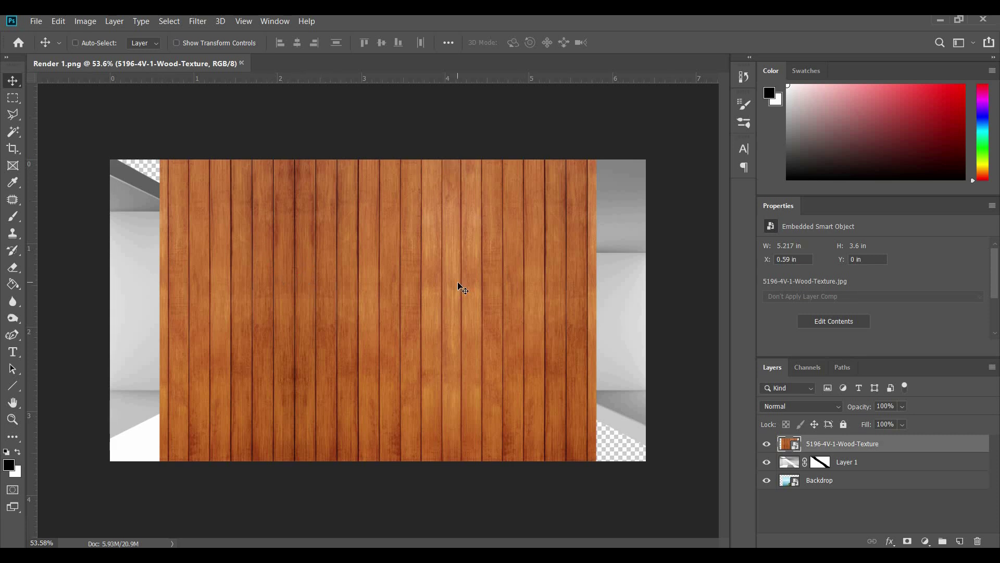
- Copy the whole wood texture, hide its layer, add a new empty layer above it, and open the Vanishing Point filter
key(ctrl+a)
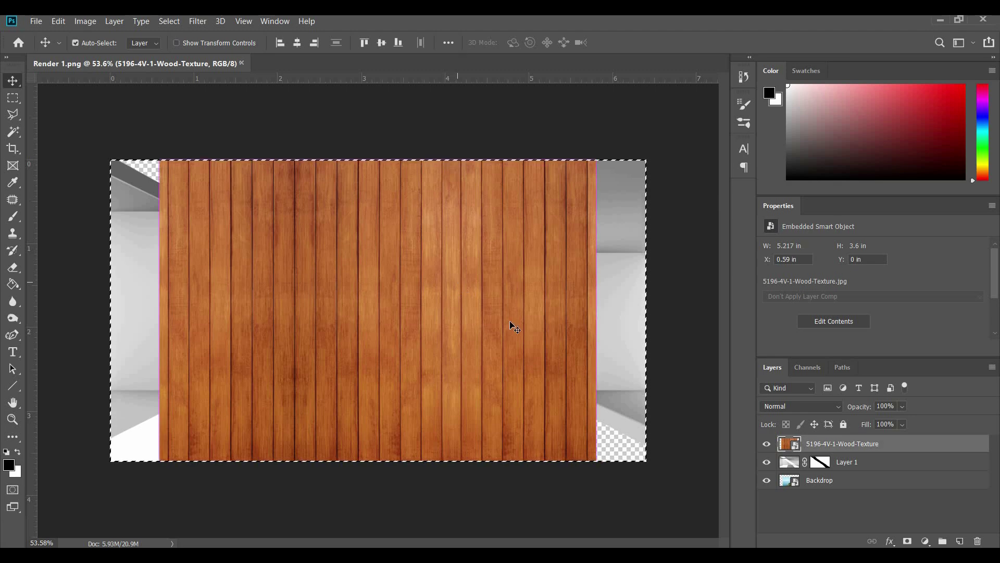
click(766, 444)
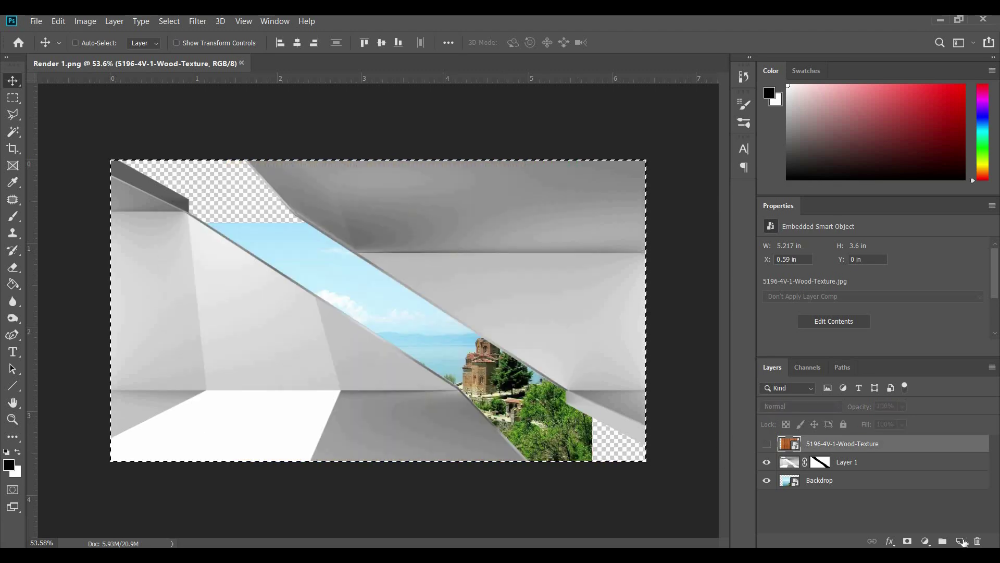
click(960, 540)
click(241, 22)
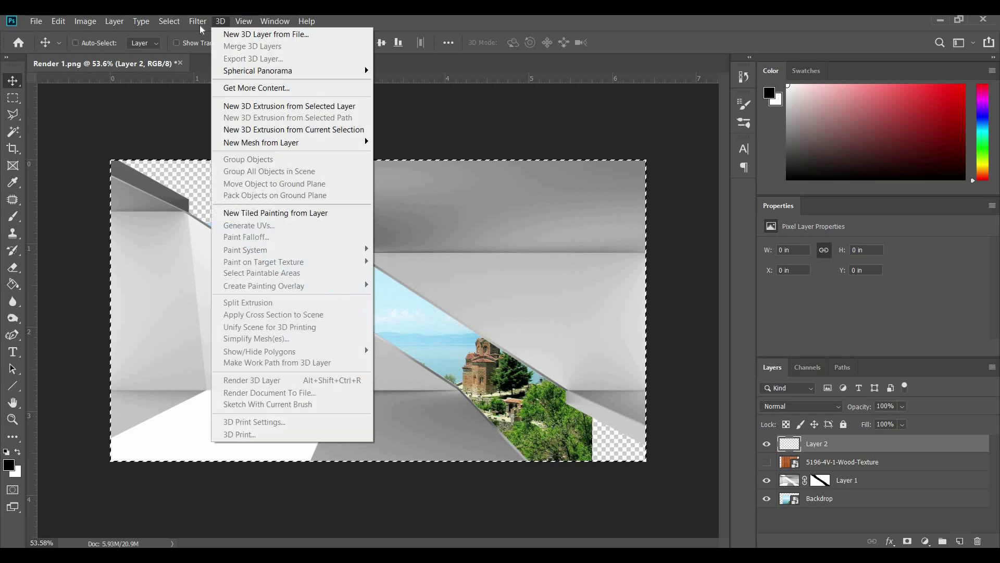
mouse_move(199, 25)
click(222, 130)
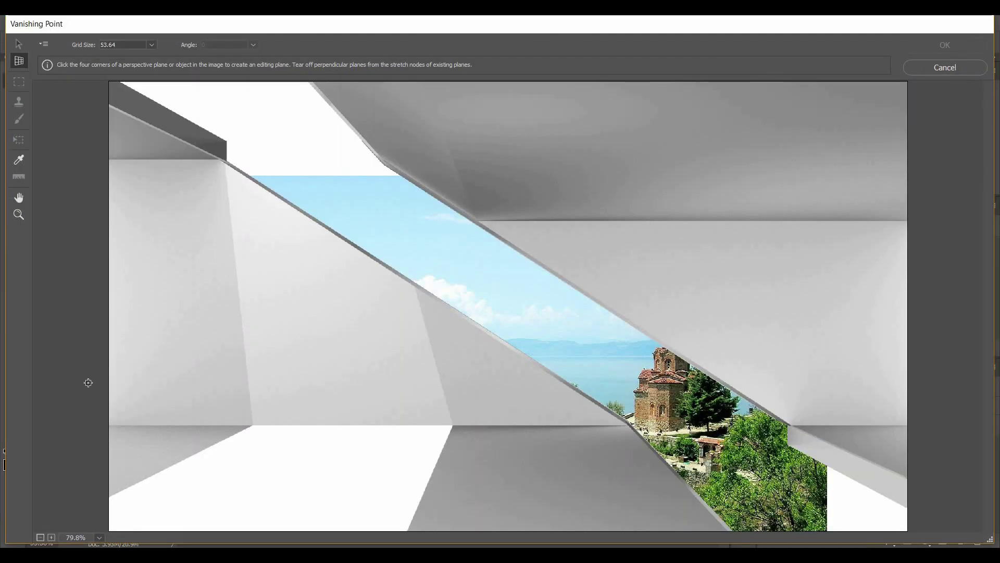
- Define a perspective plane along the sunlit floor patch's edges and stretch it past both sides of the room to cover the entire floor
click(104, 500)
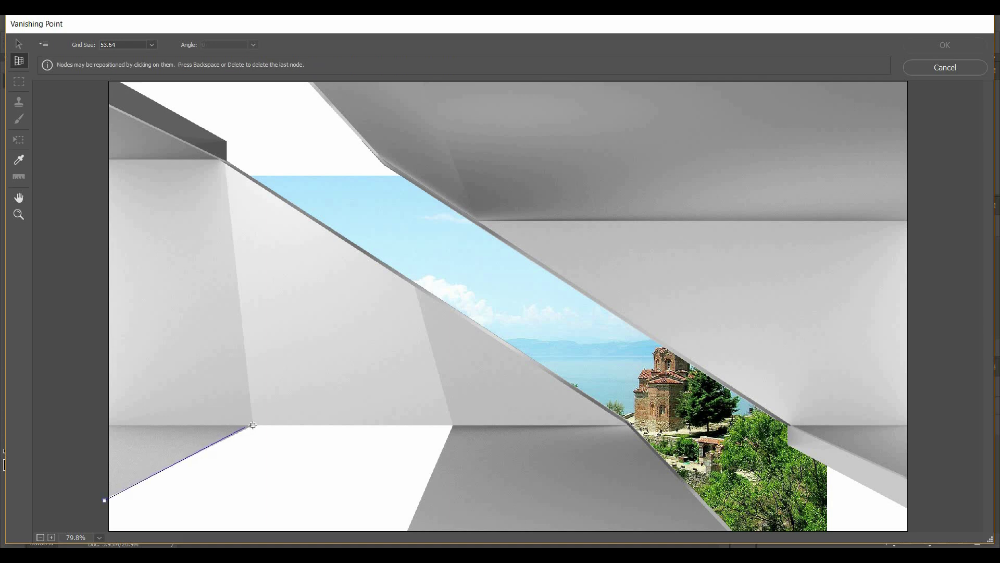
click(252, 425)
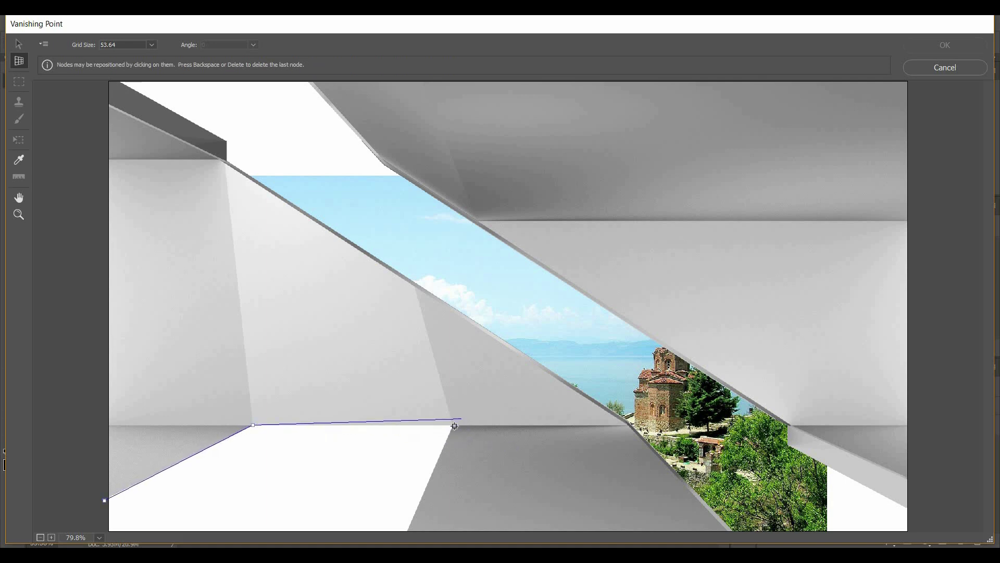
click(454, 426)
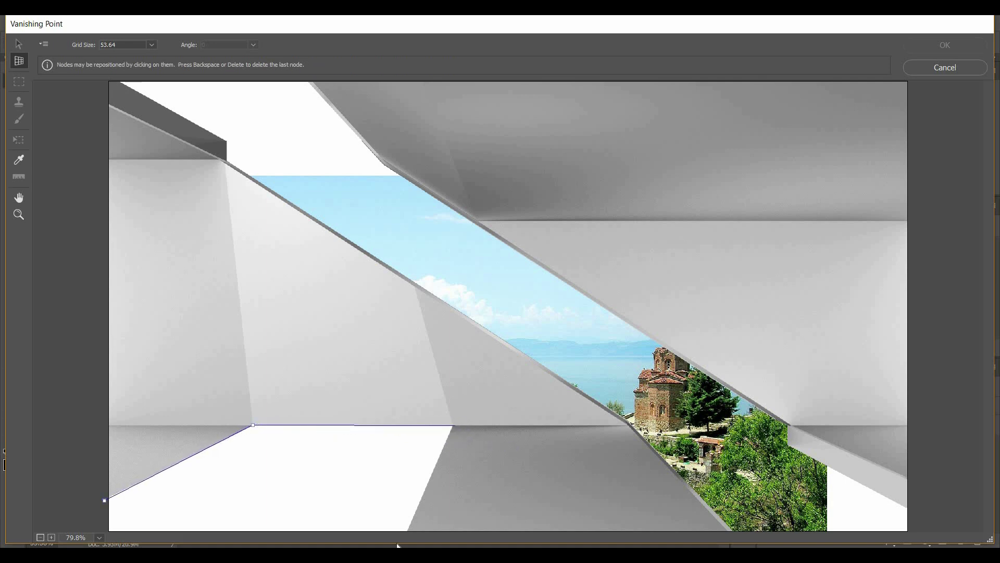
click(419, 503)
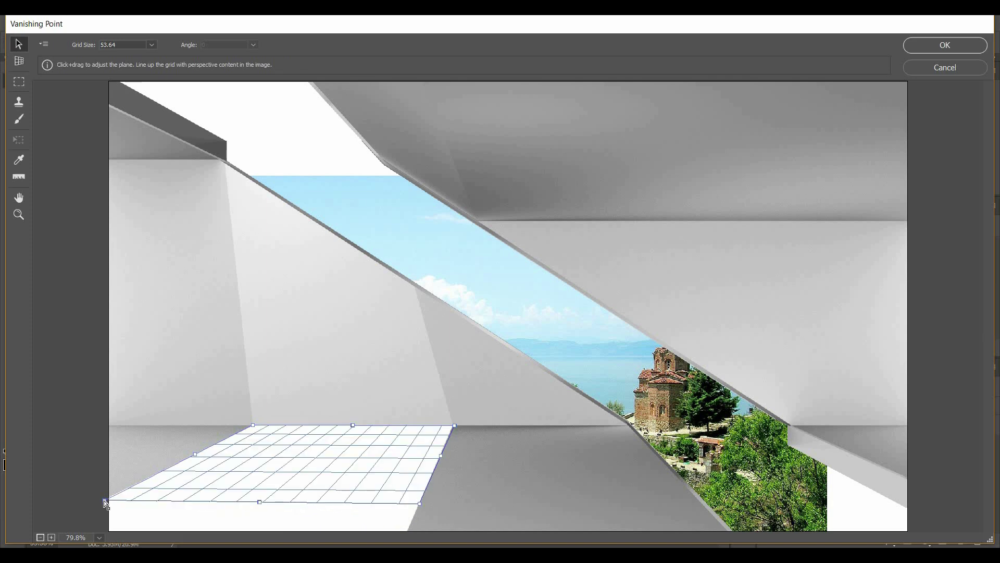
drag(105, 501, 156, 456)
key(ctrl+z)
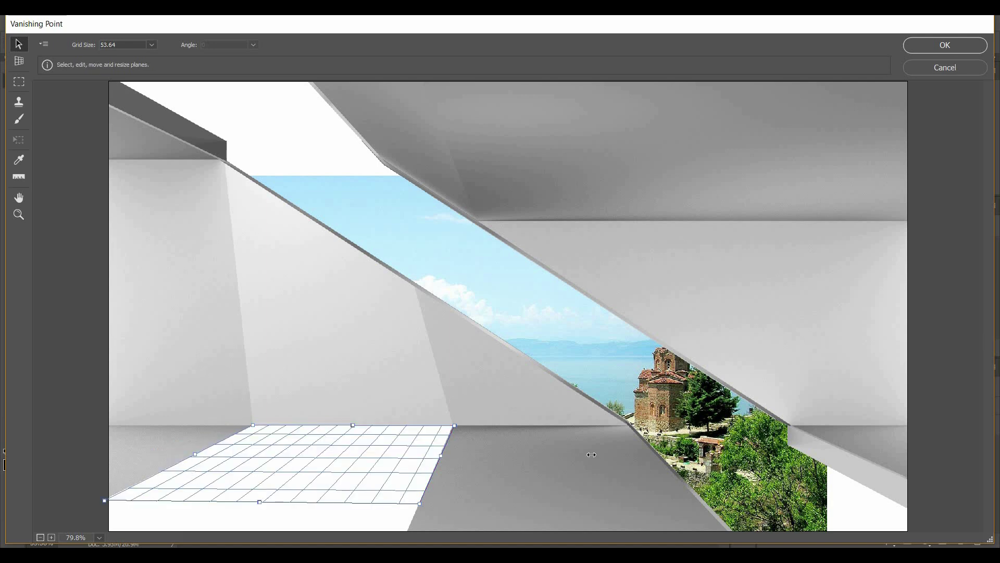
drag(440, 456, 974, 458)
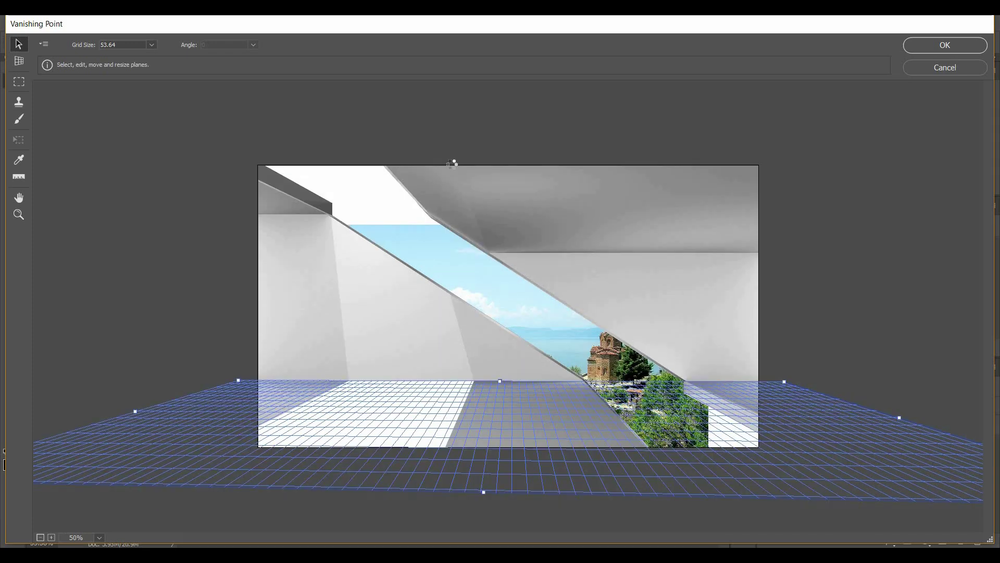
- Paste the wood texture into Vanishing Point, scale it down, and lay it across the floor plane to cover the whole floor
key(ctrl+v)
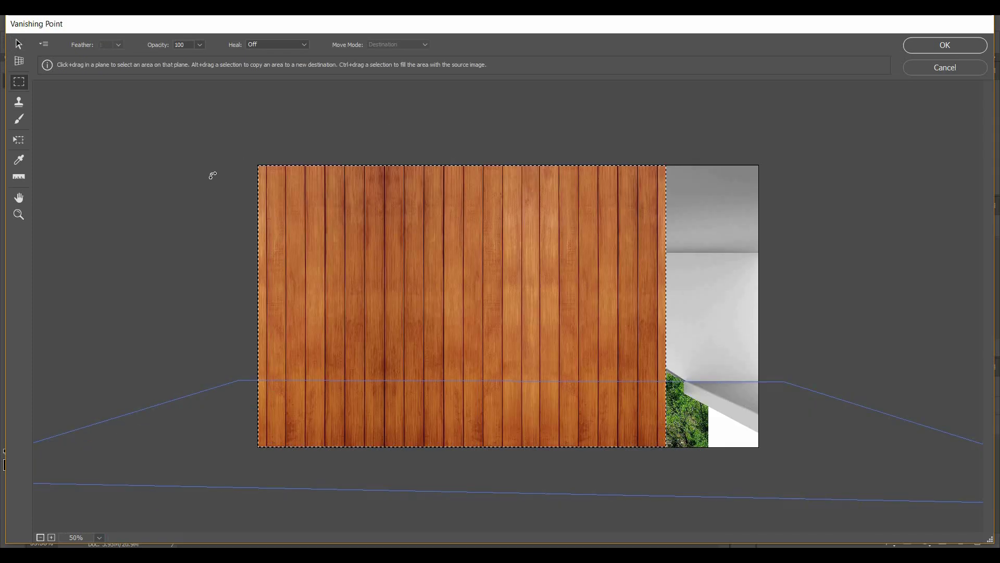
key(t)
drag(331, 189, 353, 254)
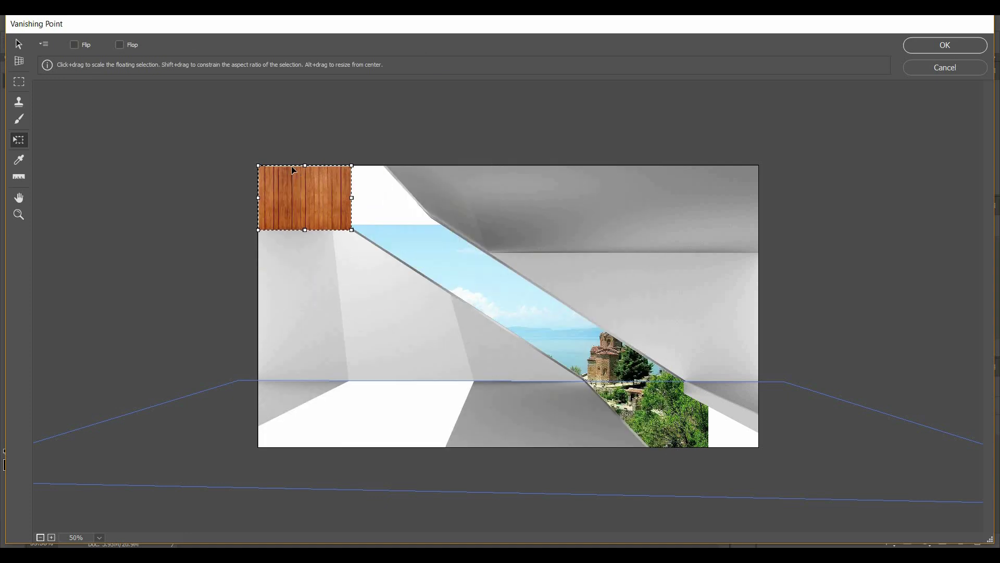
drag(402, 347, 466, 410)
key(ctrl+z)
drag(353, 229, 470, 380)
drag(373, 406, 285, 410)
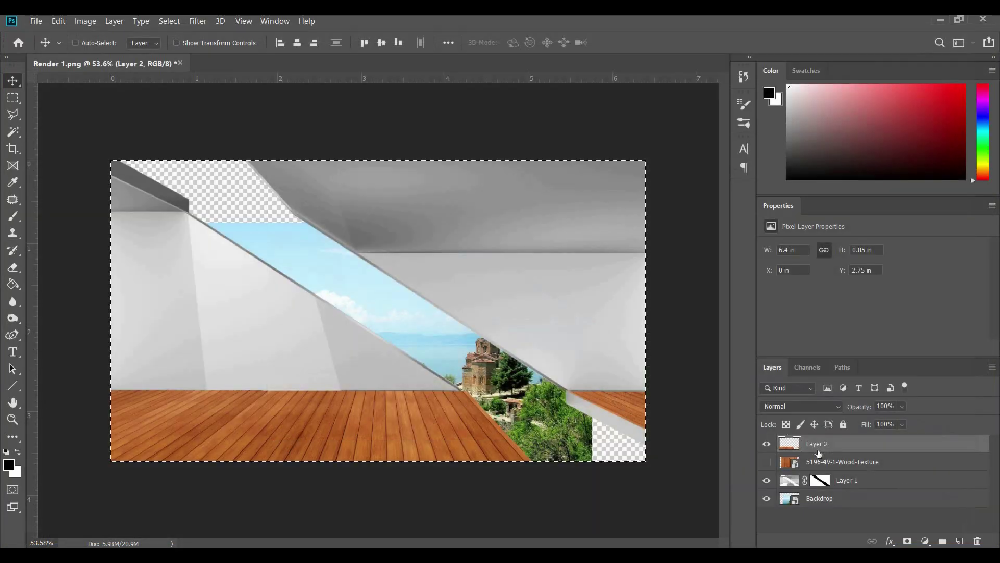
- Deselect the canvas and set the blending mode of the wood floor's Layer 2 to Multiply
key(ctrl+d)
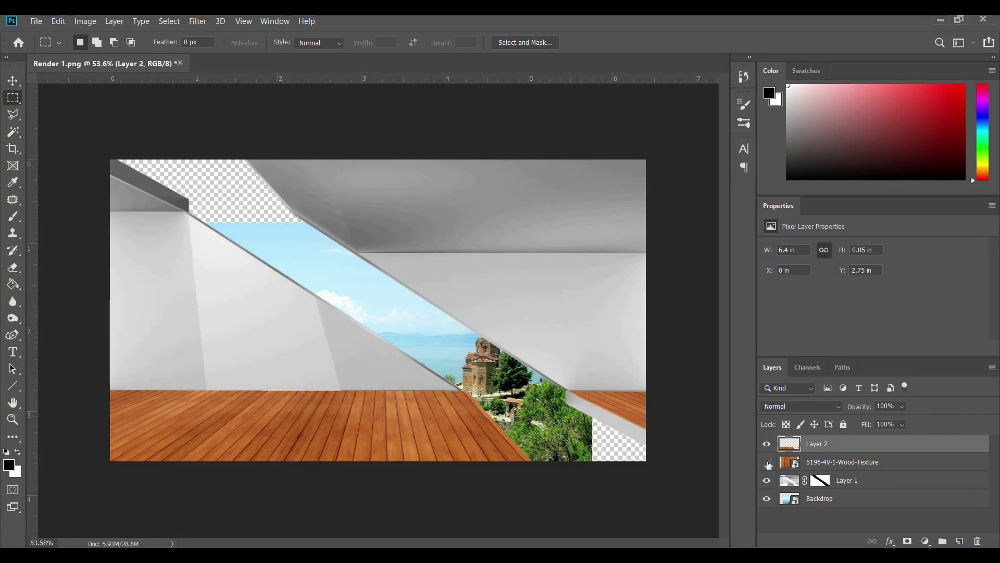
click(767, 463)
click(812, 405)
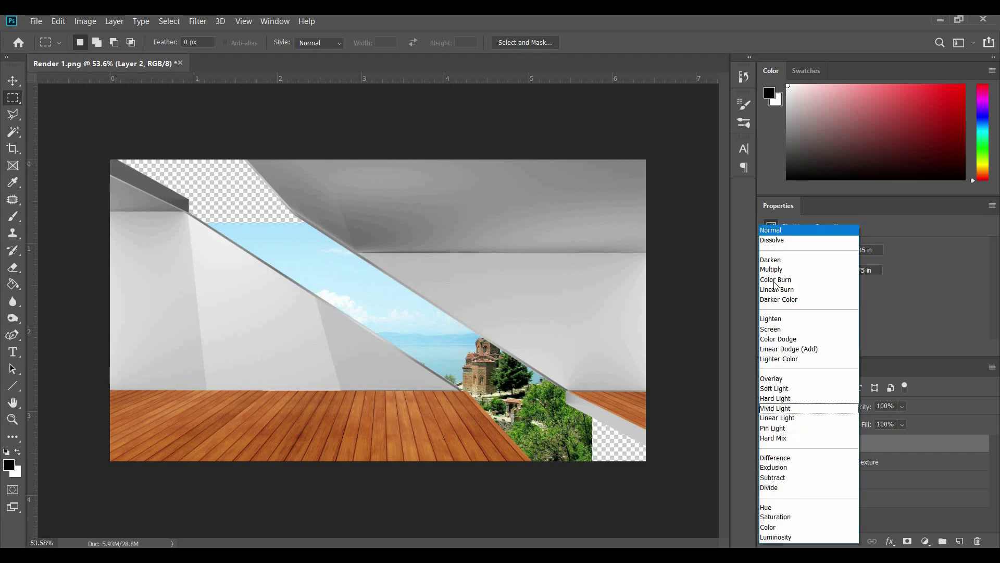
click(775, 269)
- Save the document as Render 1.psd and reposition the Backdrop photo lower so the church sits near the slanted opening's floor end
click(35, 21)
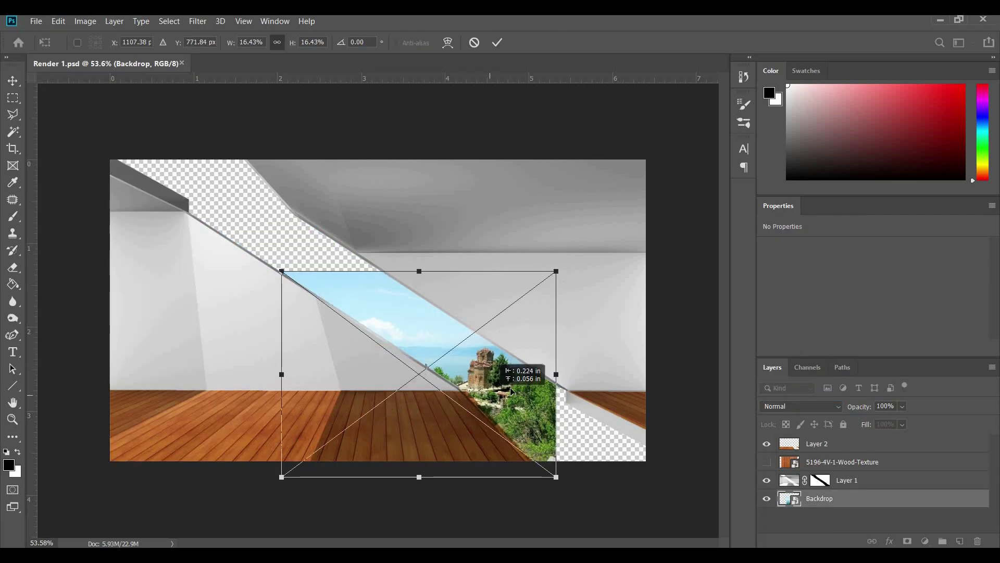
mouse_move(480, 405)
mouse_down()
mouse_move(502, 405)
mouse_move(489, 396)
mouse_move(494, 418)
mouse_up()
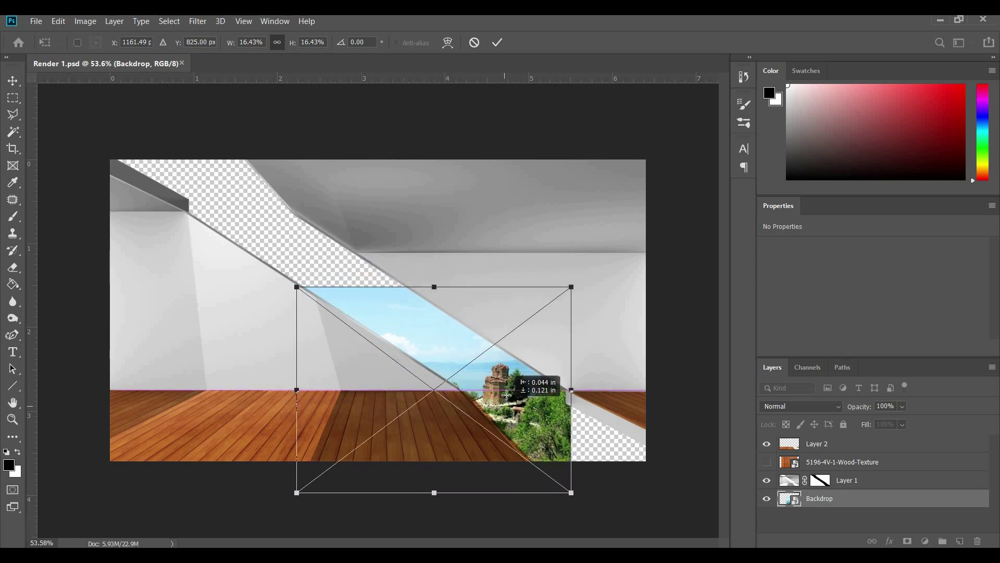
key(Return)
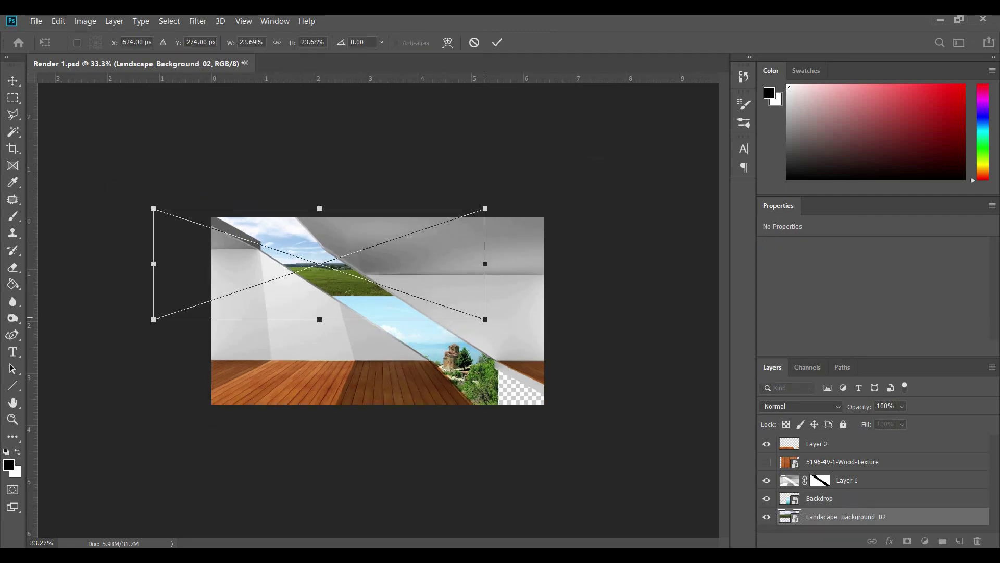
- Enlarge Landscape_Background_02 to fill the opening behind Backdrop, and add a Hue/Saturation adjustment above it with hue -4 and saturation +100
drag(485, 319, 717, 429)
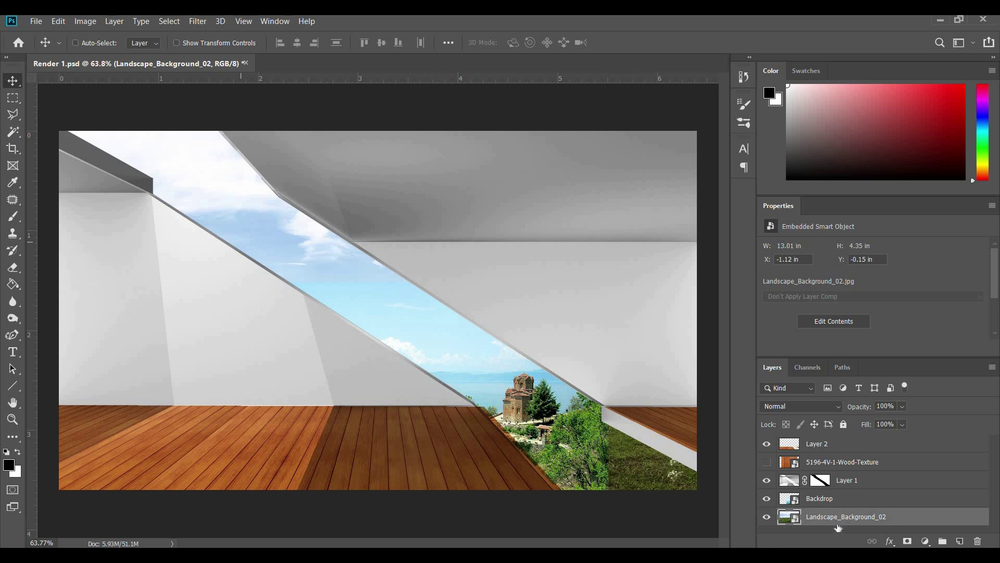
click(927, 541)
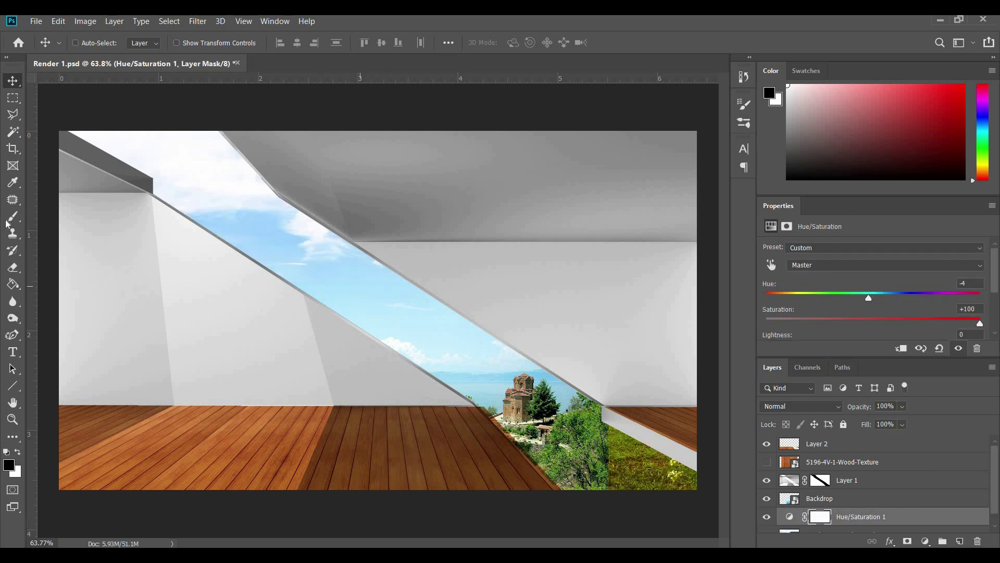
- Add a mask to the Backdrop layer and brush its upper sky edge into the landscape sky, lowering the brush opacity to 45%
click(12, 267)
click(11, 216)
click(788, 501)
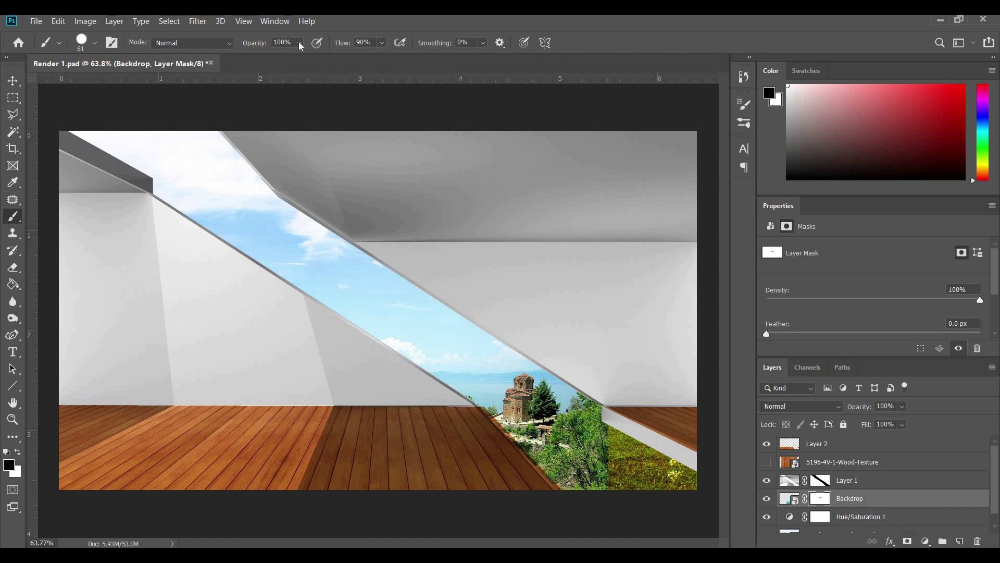
key(4)
key(5)
- Outline the wood spilling past the slanted floor edge on Layer 2 with the Polygonal Lasso, invert the selection, and mask the spill out
click(823, 443)
click(766, 443)
click(767, 444)
scroll(650, 451, up, 5)
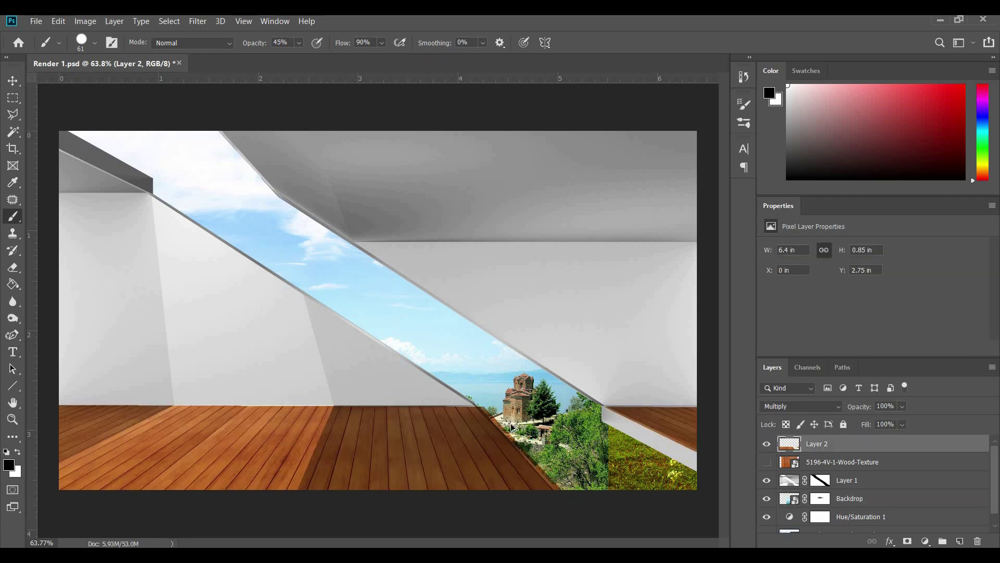
scroll(334, 393, up, 4)
click(766, 443)
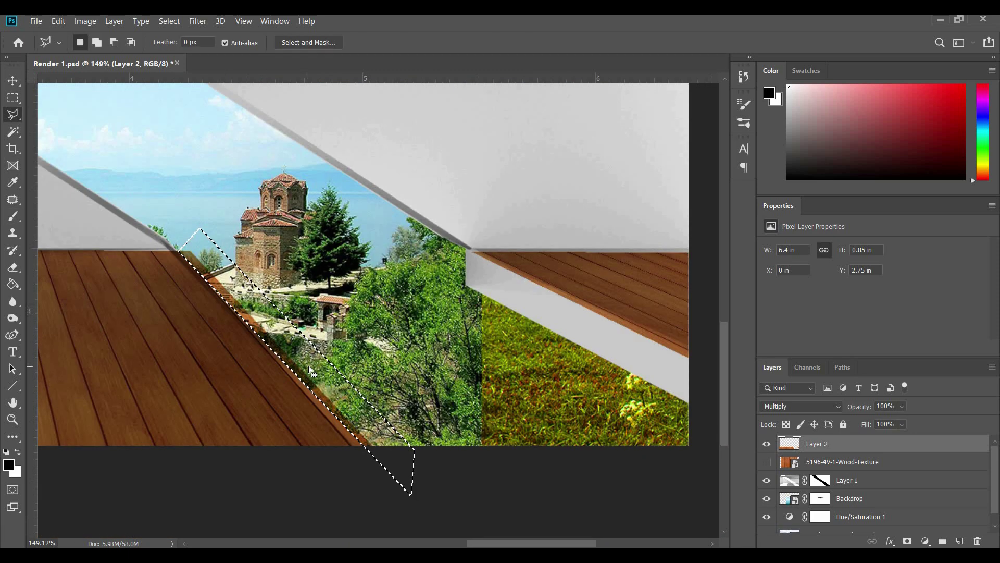
key(ctrl+shift+i)
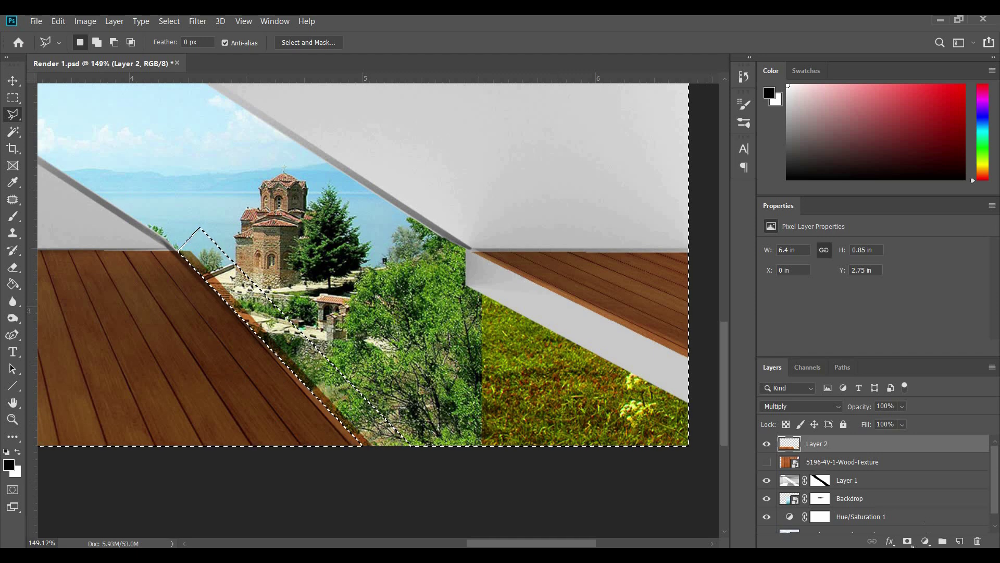
click(908, 541)
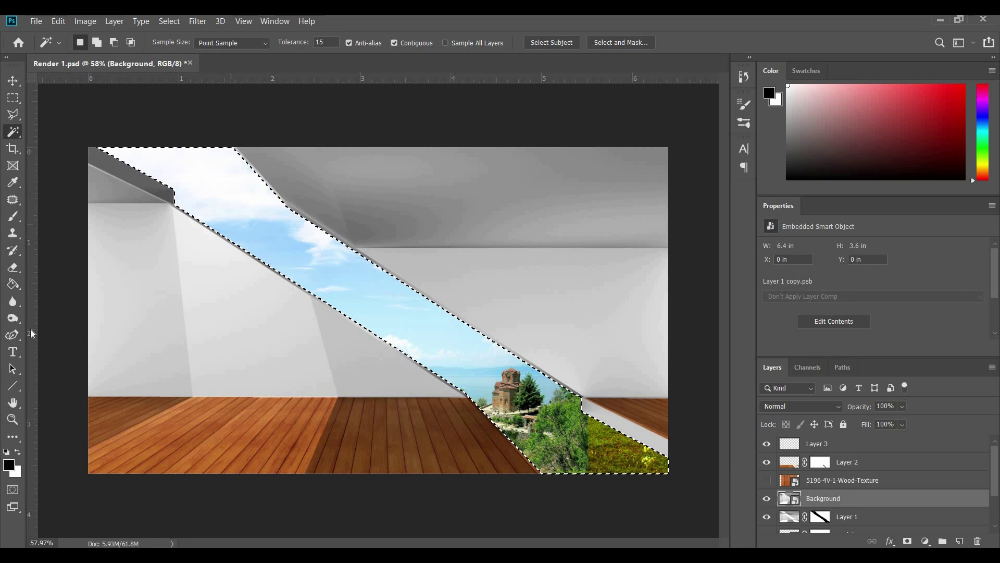
- Fill the slanted opening with white on a new layer named Glass and set that layer's opacity to 5%
click(13, 284)
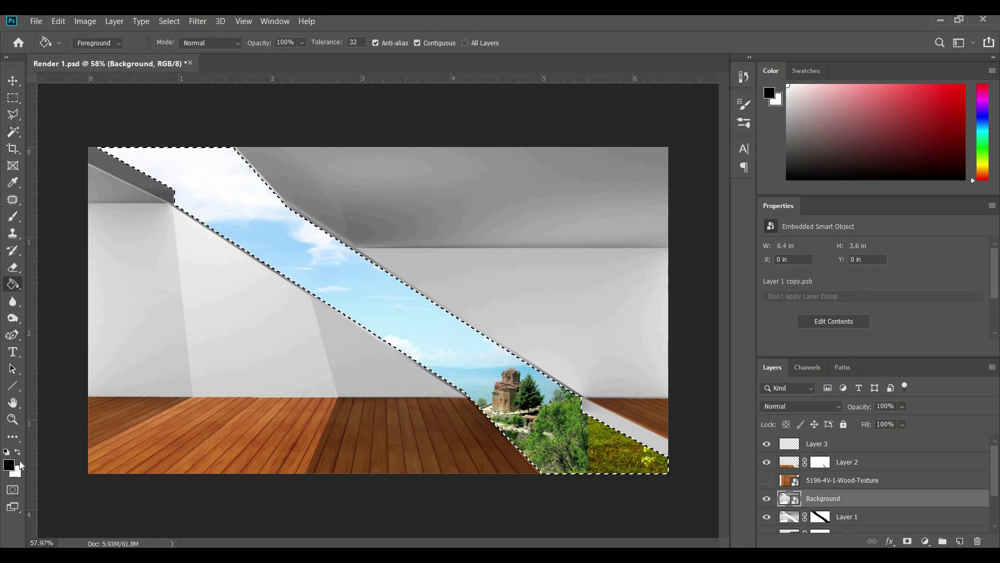
click(19, 453)
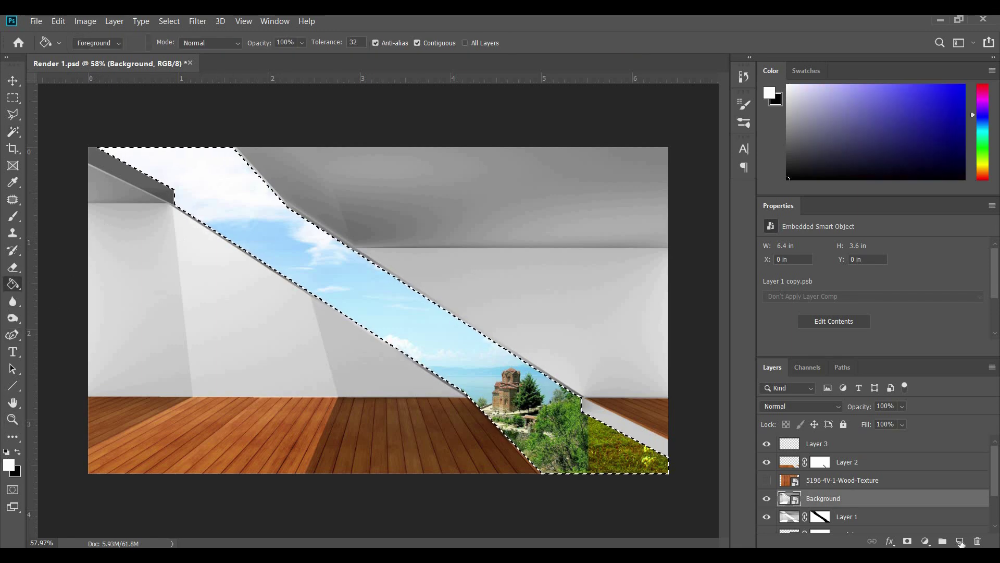
click(437, 351)
double_click(824, 500)
text(Glass)
key(Return)
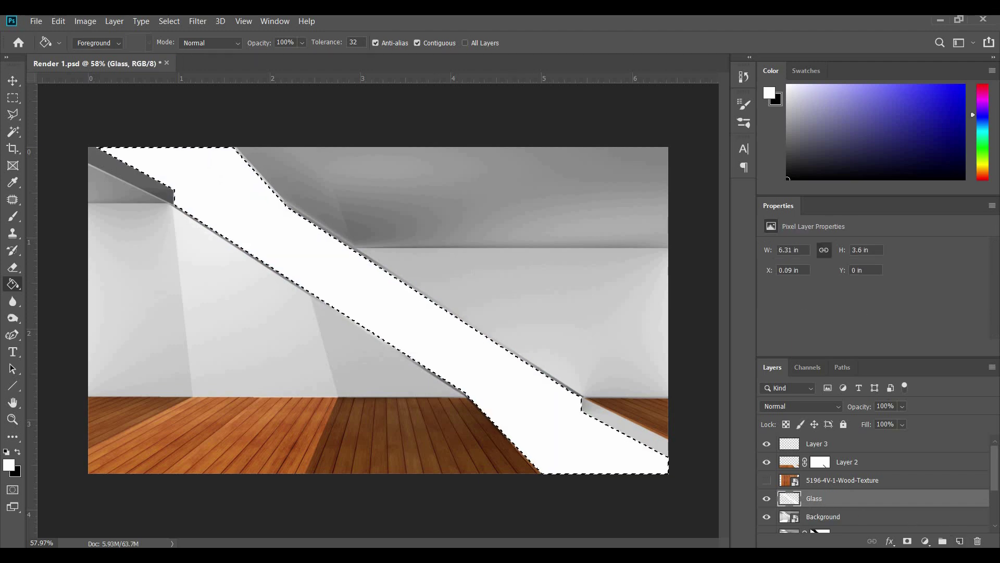
click(888, 406)
click(888, 406)
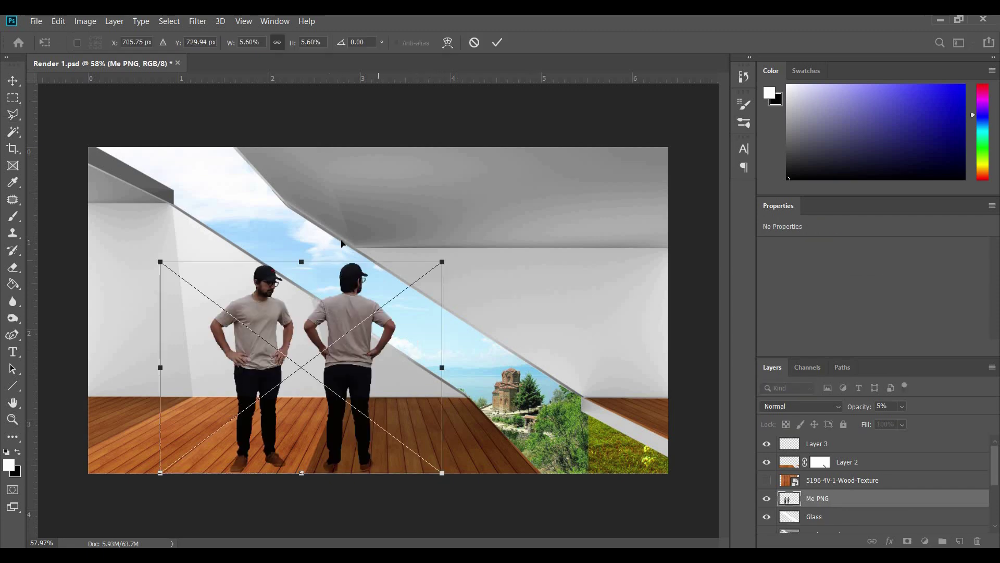
- Scale and place the Me PNG figures on the floor, and hide the Reflection layer beneath Background with its figure behind the Me figure
drag(260, 340, 336, 324)
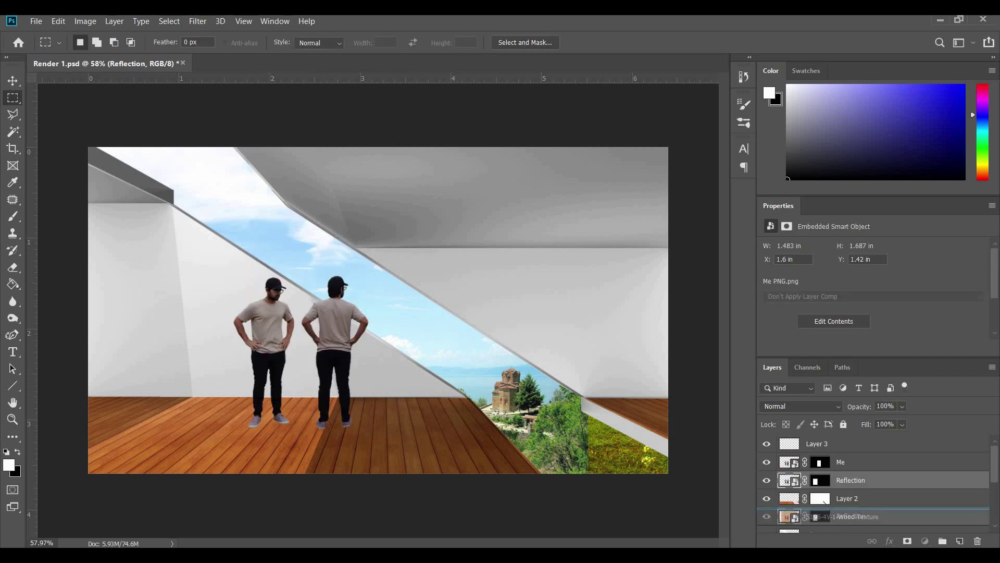
mouse_move(854, 480)
mouse_down()
mouse_move(854, 449)
mouse_move(855, 495)
mouse_up()
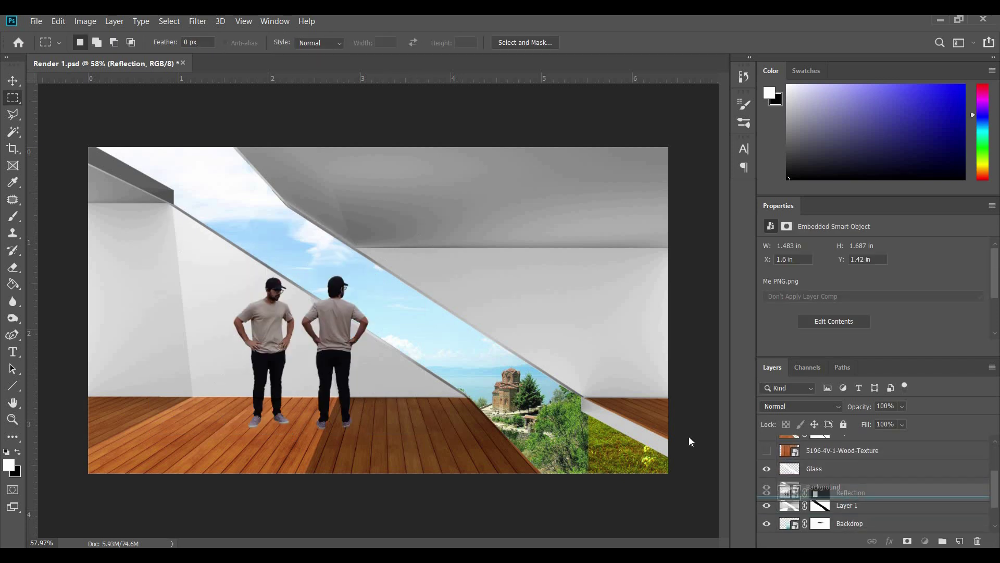
click(16, 83)
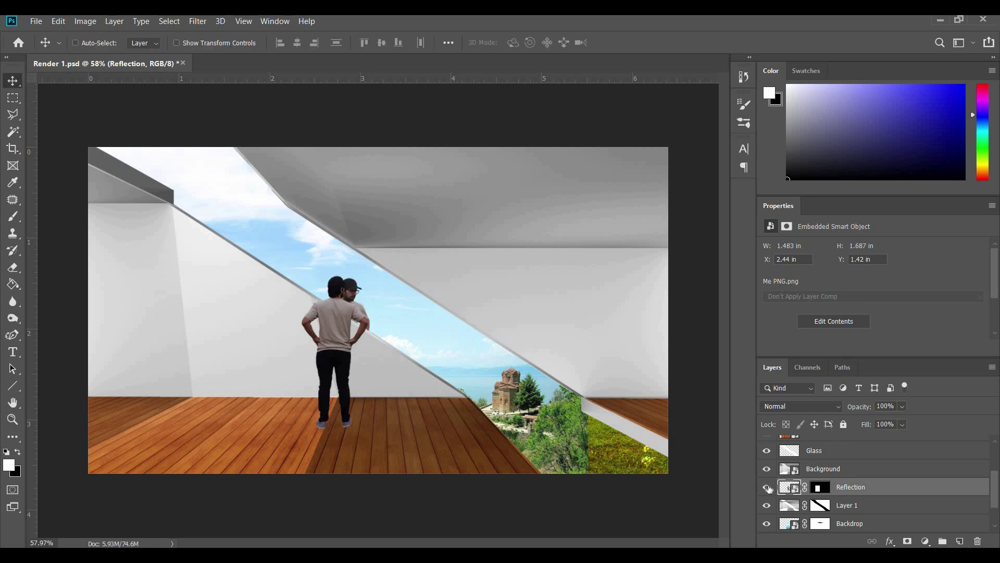
click(767, 487)
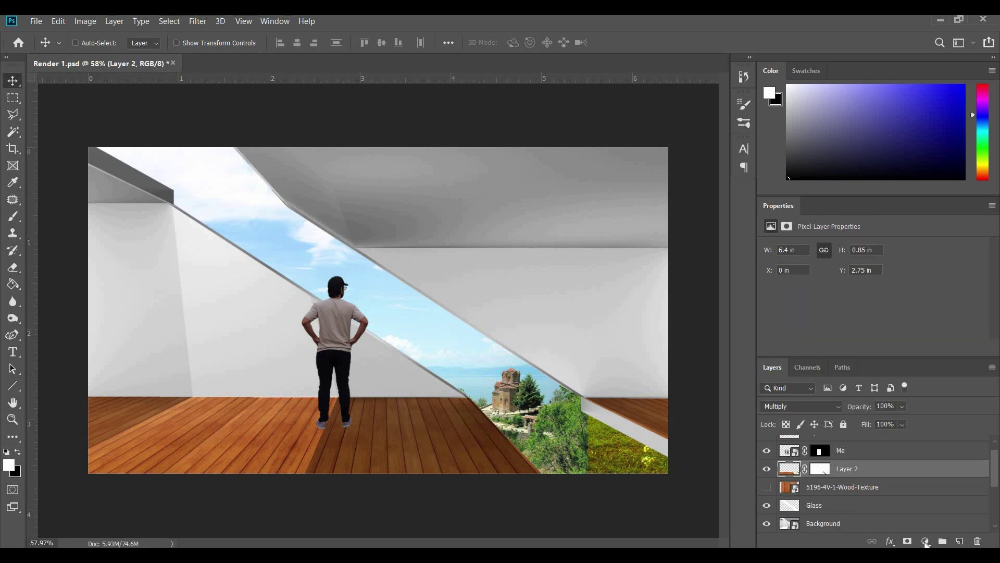
- Brighten the wood floor with a Curves adjustment clipped to Layer 2, and add a Hue/Saturation adjustment with saturation -28
click(926, 541)
click(916, 376)
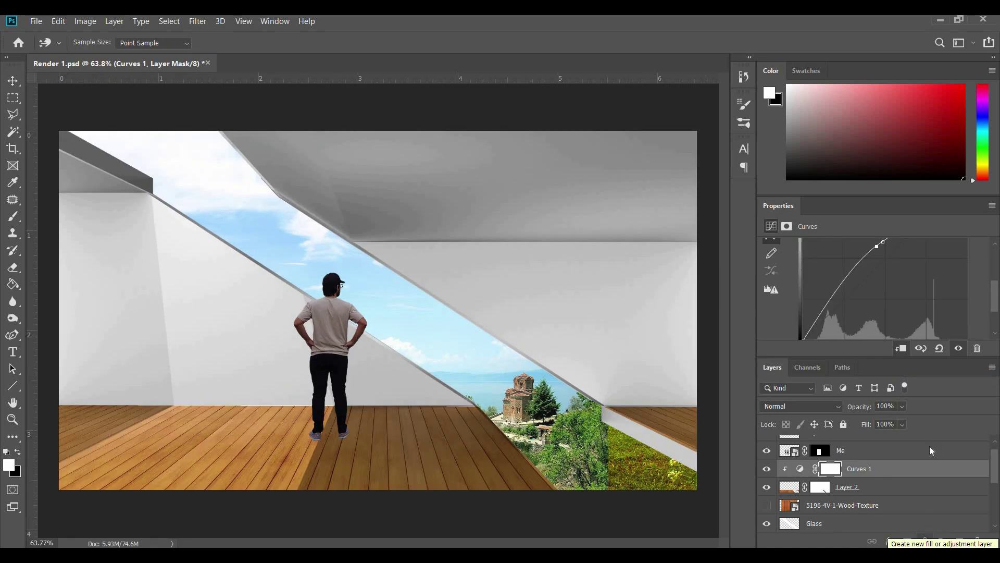
click(925, 541)
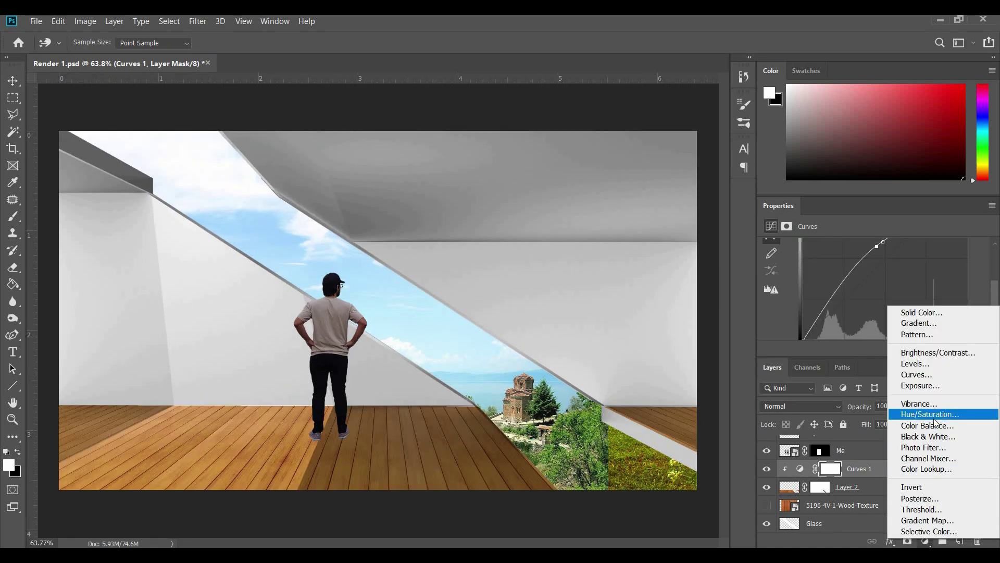
click(933, 415)
drag(870, 322, 862, 323)
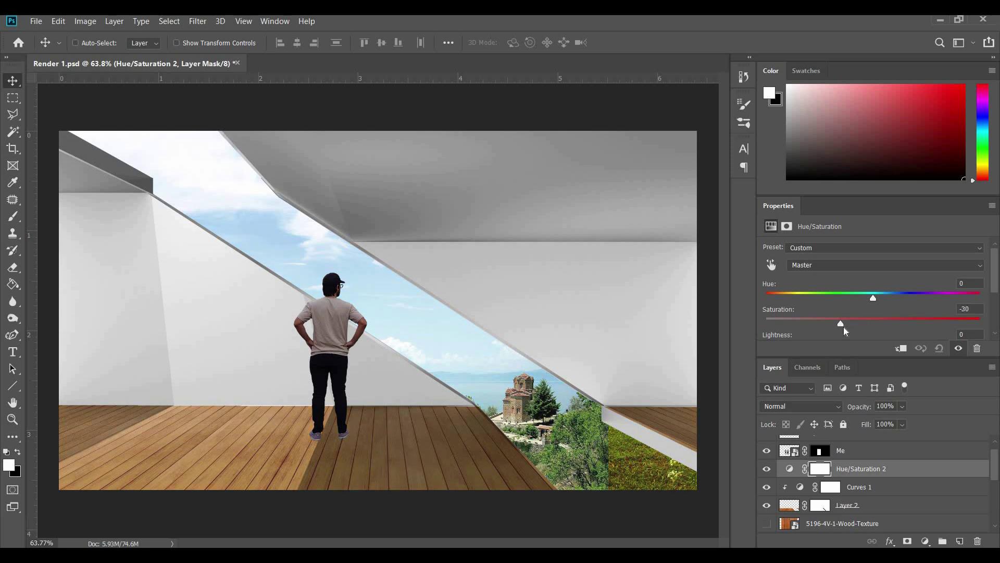
- Clip a Brightness/Contrast adjustment with brightness -3 and contrast 31 to the floor, and toggle the floor adjustments to compare
click(925, 541)
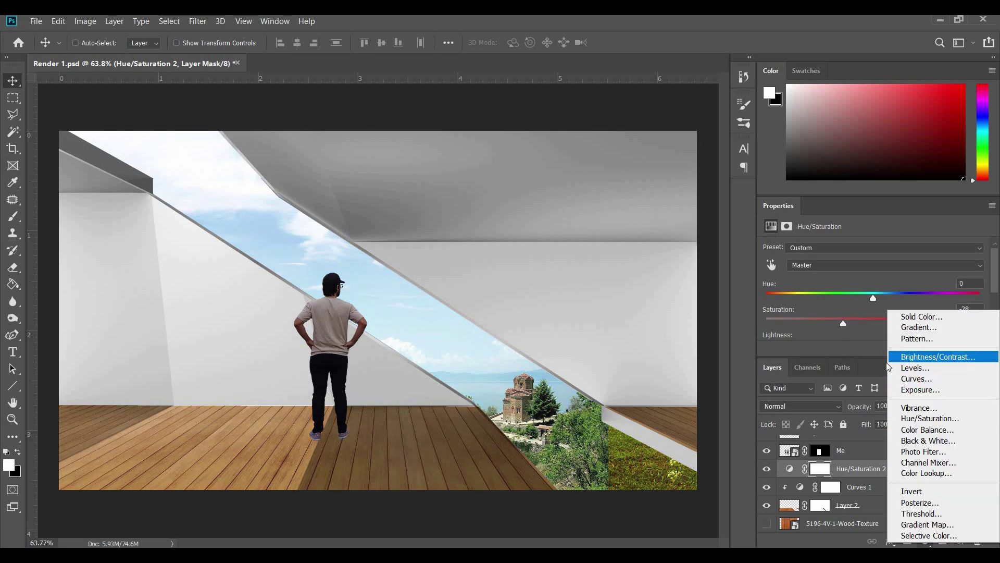
click(917, 356)
drag(873, 310, 930, 312)
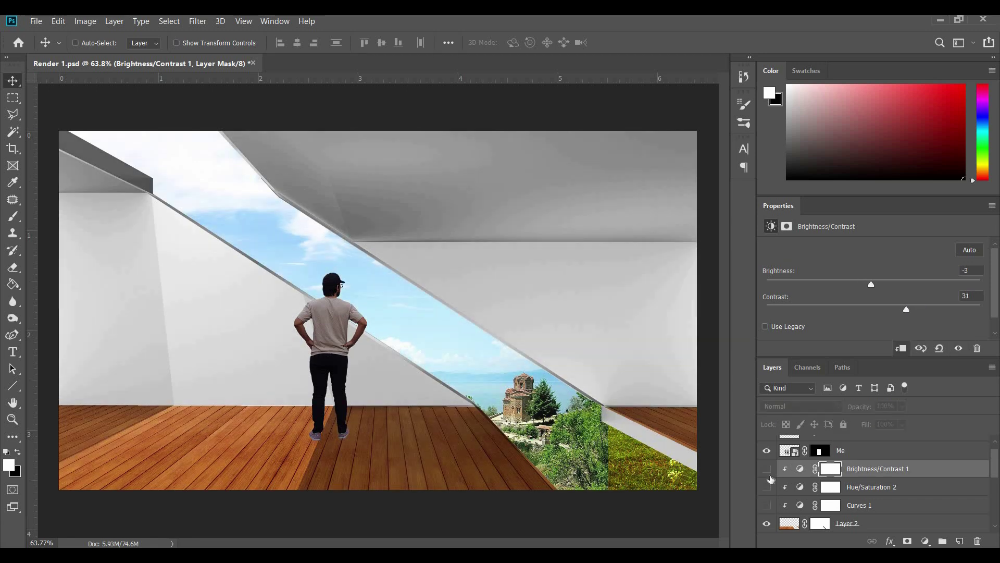
drag(769, 471, 767, 505)
- Add a Curves adjustment clipped to the Me layer and raise the curve sampled at the figure's dark cap
ctrl+click(334, 310)
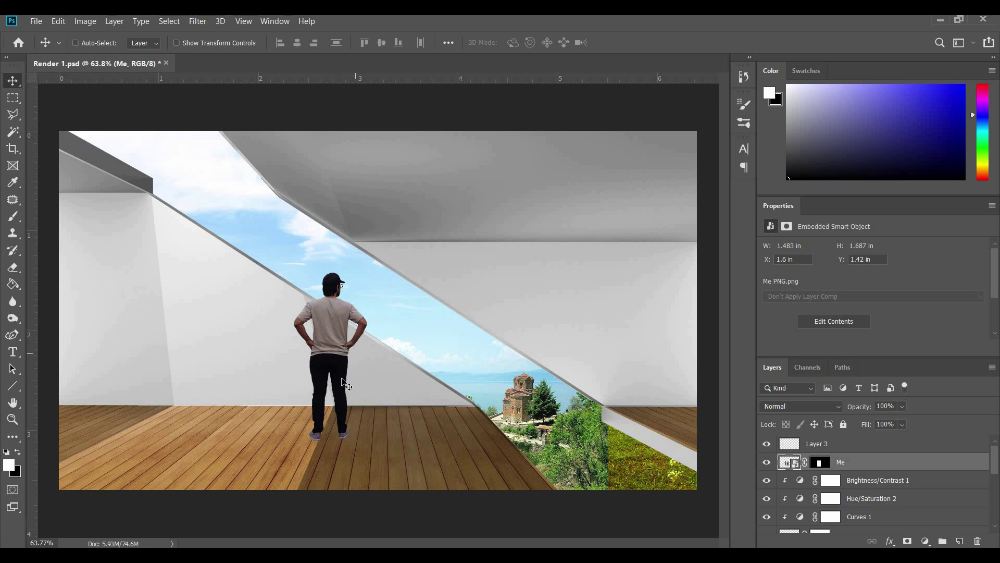
click(925, 542)
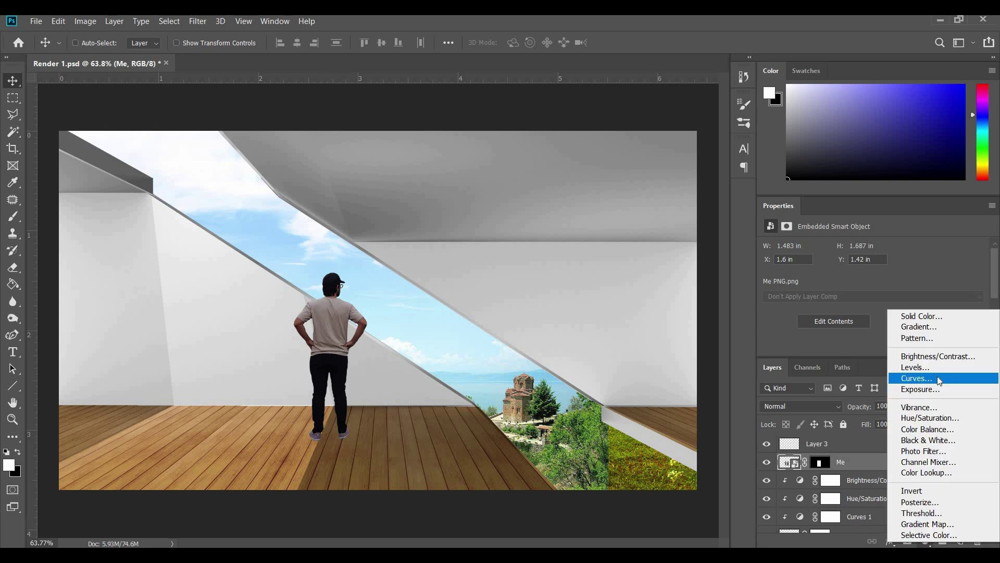
click(900, 379)
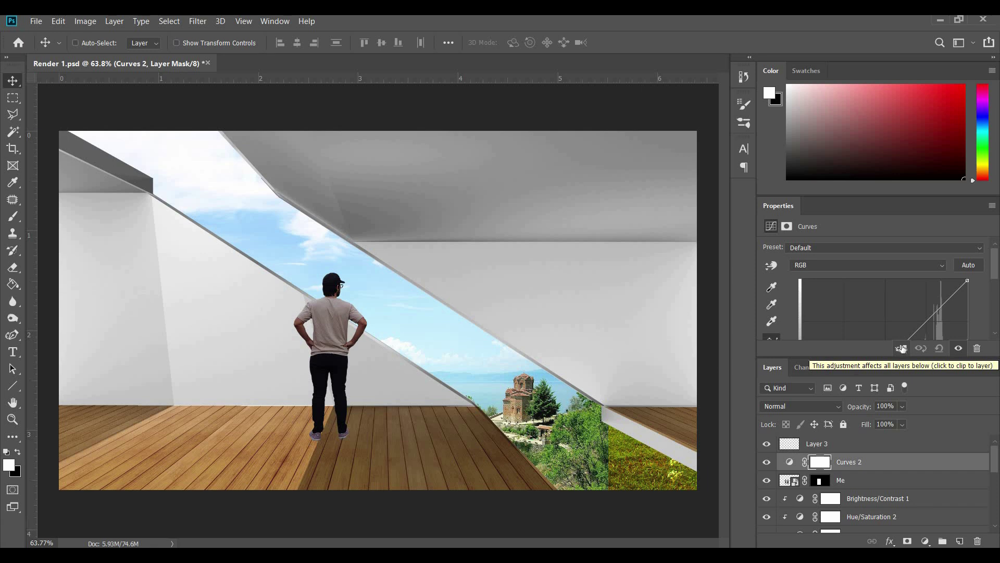
click(771, 265)
drag(330, 282, 329, 275)
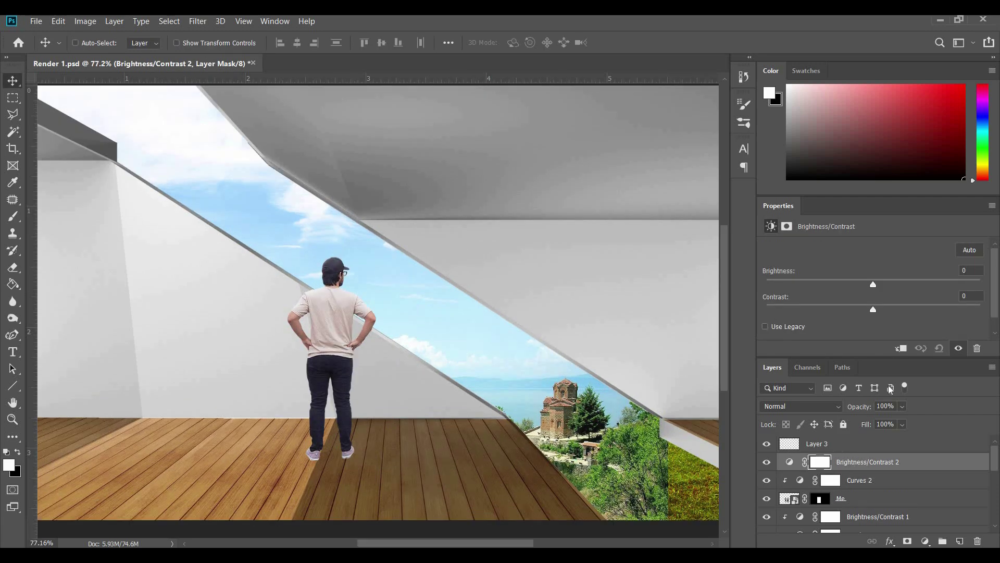
- Clip the Brightness/Contrast adjustment above the figure's Curves to it, with brightness -24 and contrast -41
key(ctrl+alt+g)
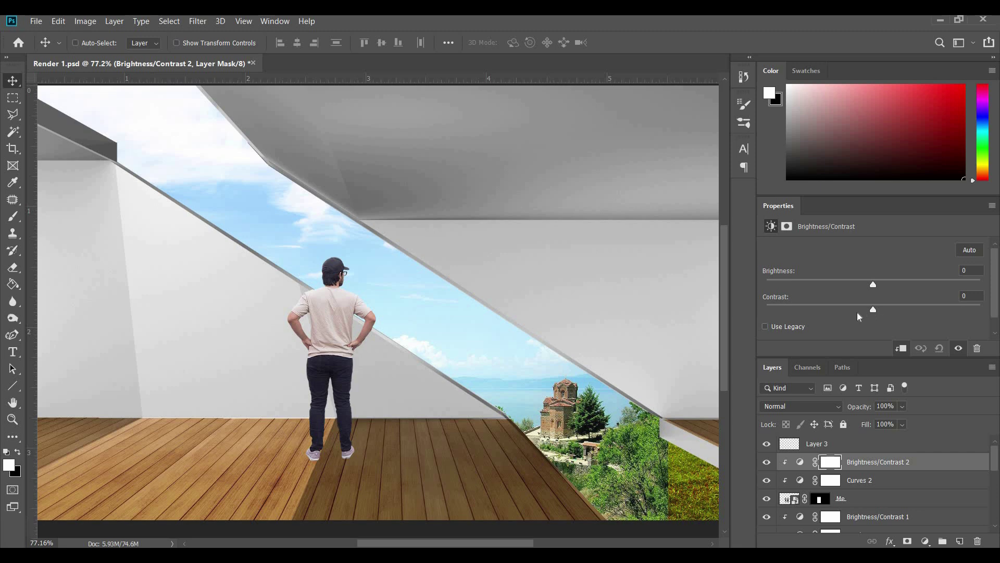
drag(824, 313, 786, 308)
drag(873, 284, 856, 282)
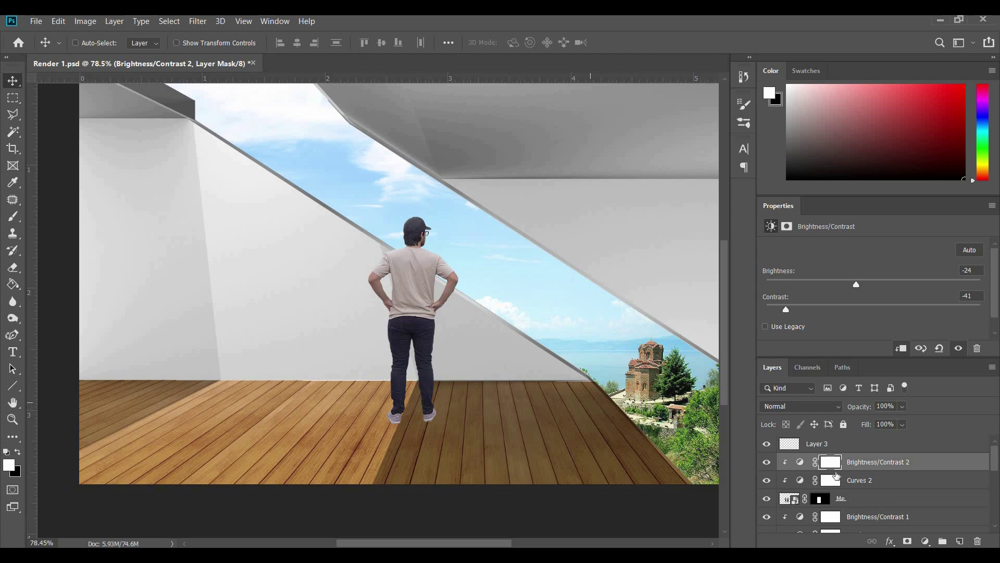
- Add a layer clipped to the figure above its adjustments and paint black shading over the body at 45% brush opacity
click(959, 541)
right_click(820, 462)
click(669, 249)
click(7, 220)
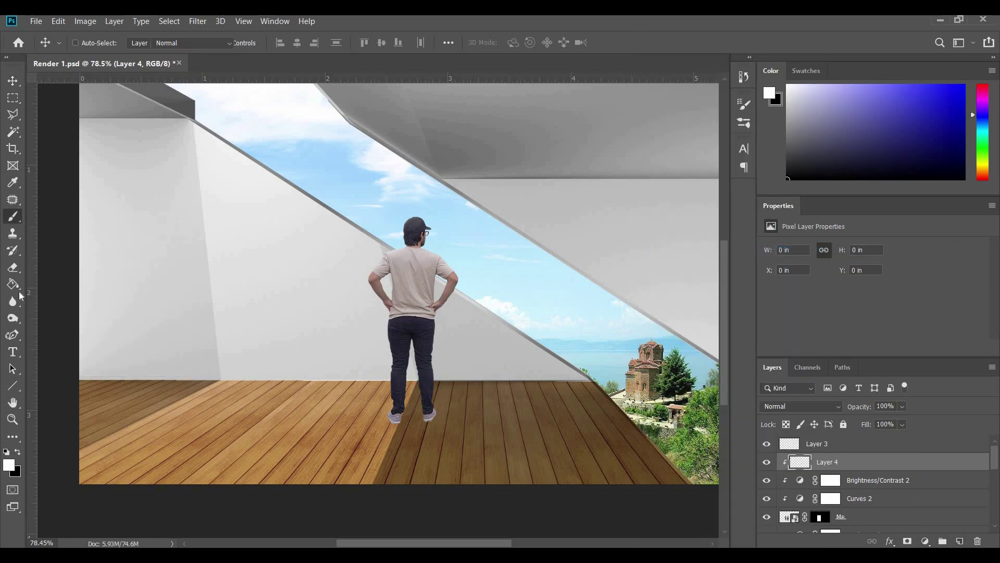
click(18, 452)
mouse_move(400, 296)
mouse_down()
mouse_move(419, 263)
mouse_move(443, 159)
mouse_up()
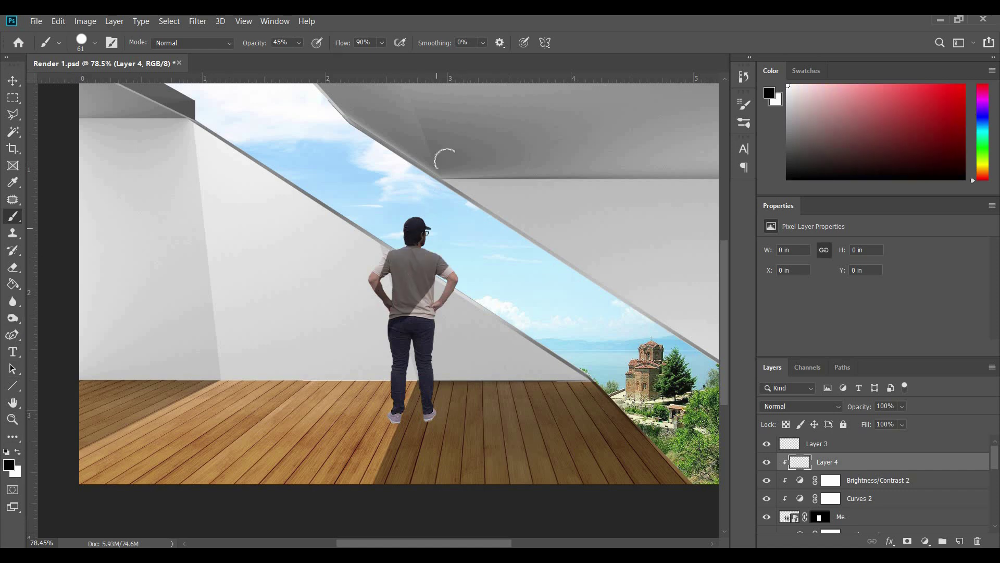
- Erase shading along the figure's lit edges on Layer 4 with a soft eraser at 21% opacity
click(12, 267)
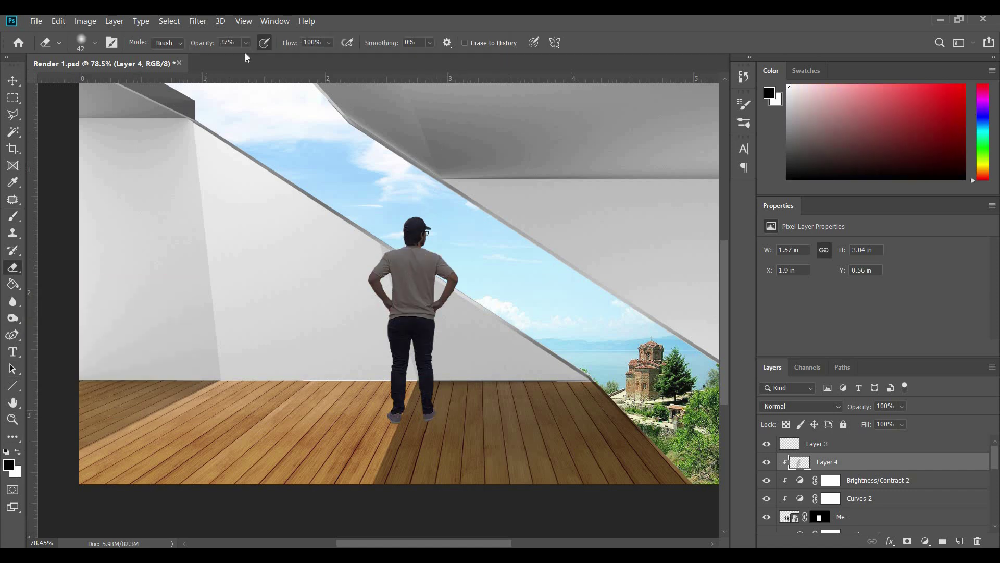
click(247, 44)
click(242, 58)
click(95, 44)
click(82, 82)
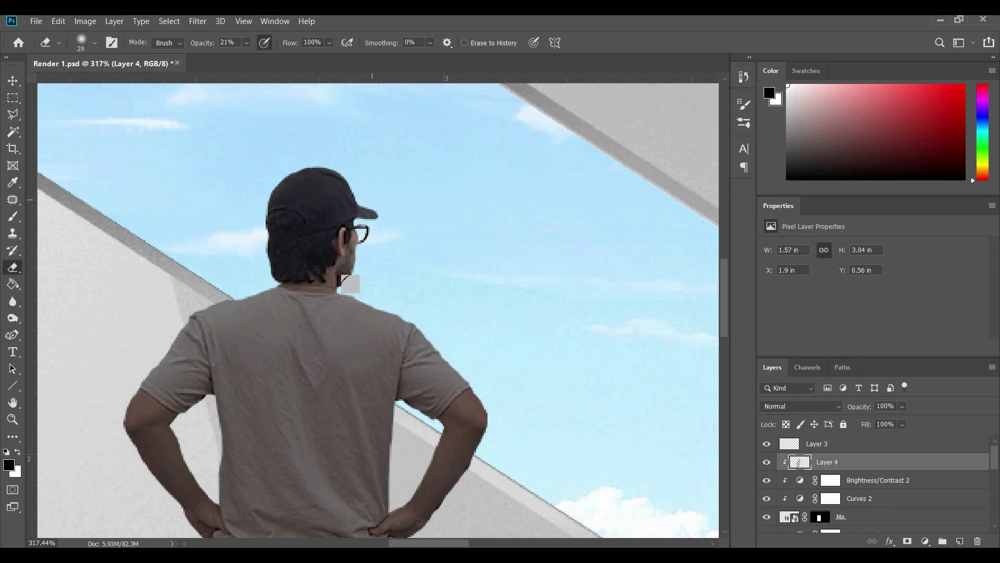
mouse_move(361, 292)
mouse_down()
mouse_move(451, 351)
mouse_move(336, 288)
mouse_up()
key(l)
scroll(385, 290, down, 10)
scroll(275, 159, up, 3)
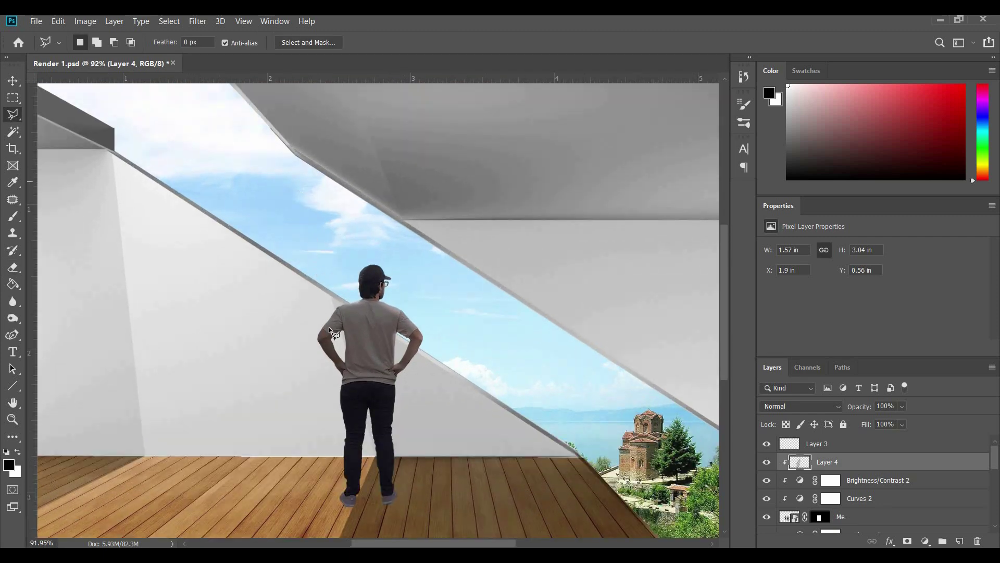
scroll(326, 287, up, 6)
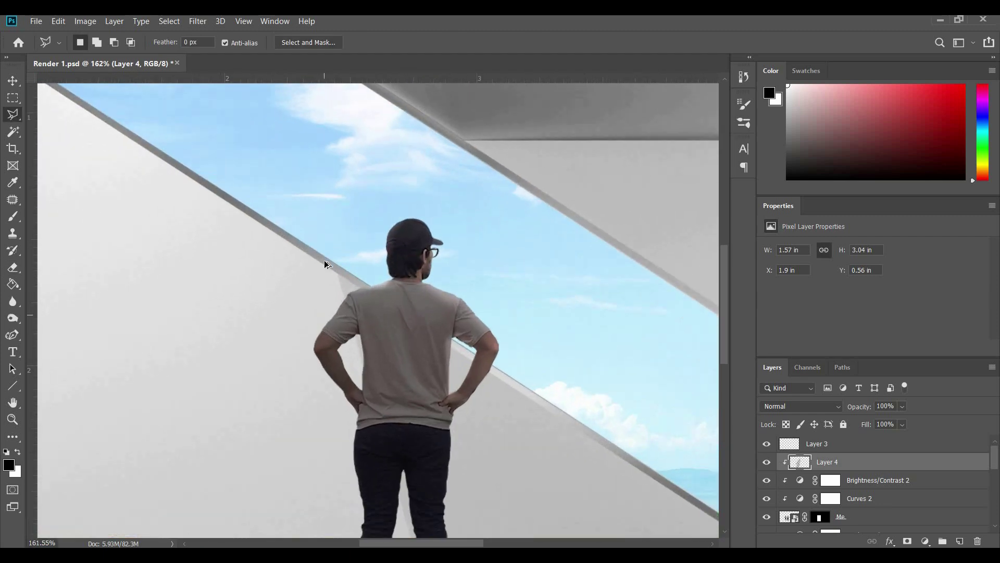
scroll(318, 265, down, 8)
key(e)
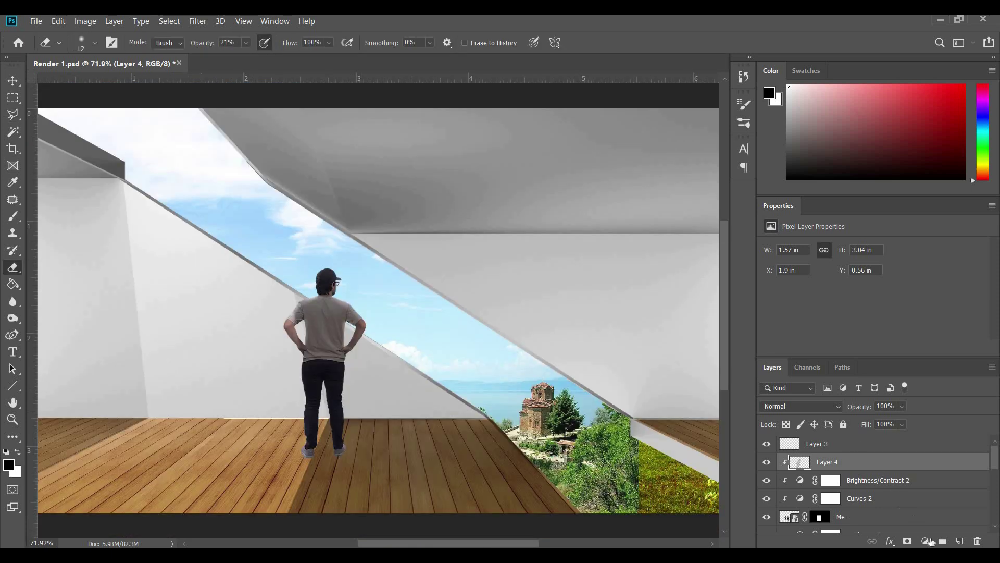
- Darken the figure slightly with a Brightness/Contrast adjustment of lowered brightness clipped above Layer 4
click(925, 541)
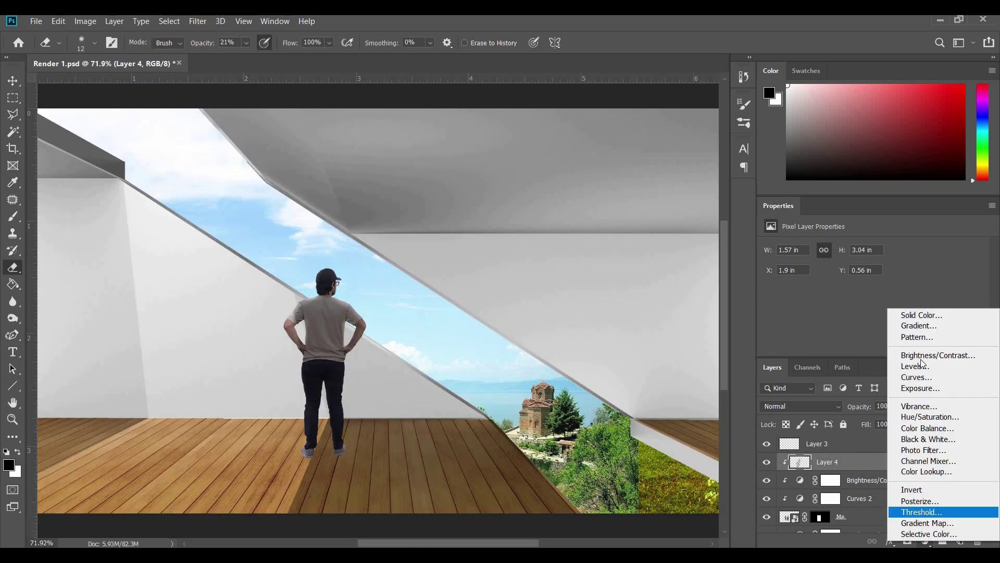
click(916, 355)
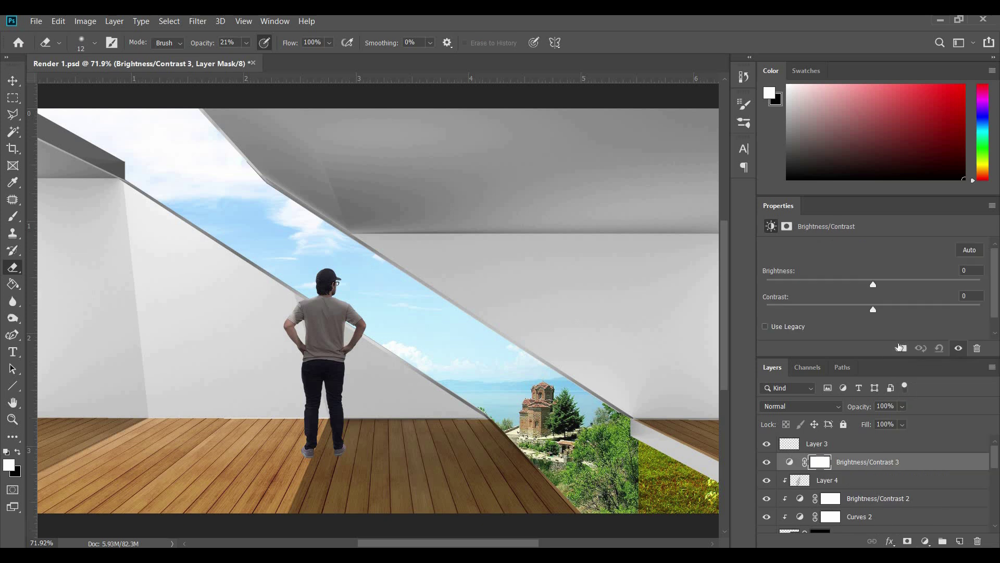
drag(873, 284, 848, 286)
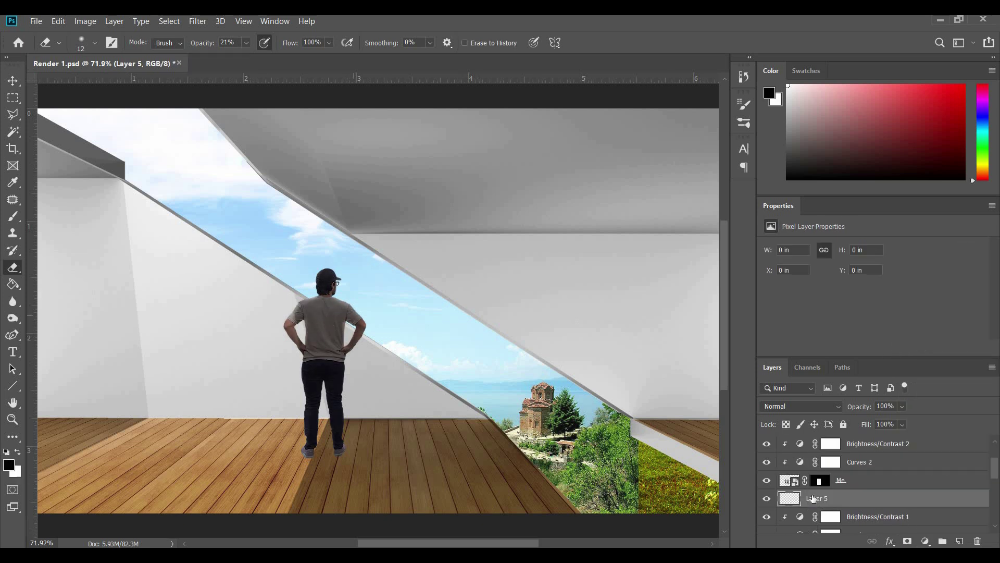
- Rename the empty layer beneath Me as Shadow and brush a soft black shadow around the feet at 19% opacity
double_click(814, 498)
text(Shadow)
key(Return)
click(13, 217)
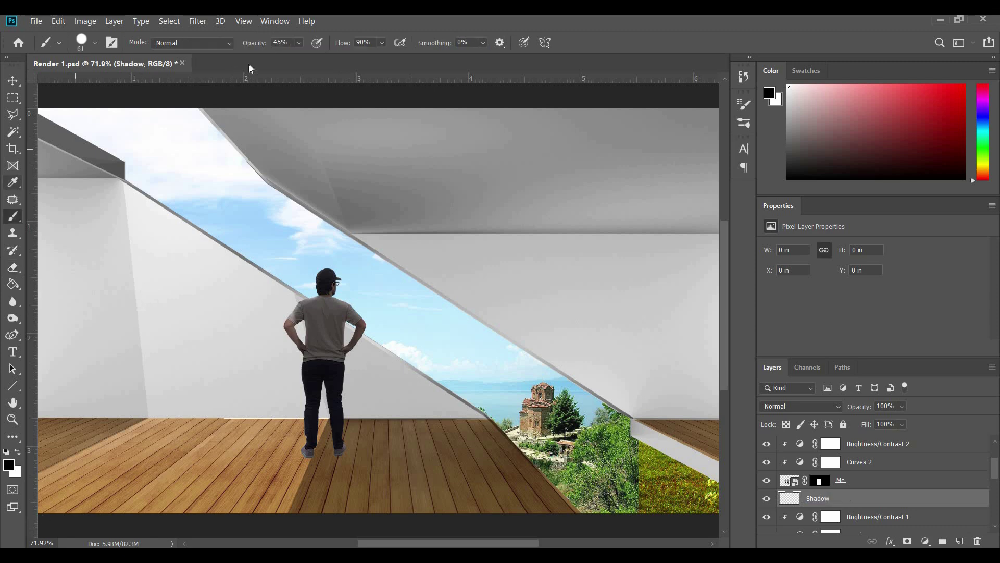
drag(291, 58, 286, 58)
click(94, 42)
click(103, 197)
click(677, 28)
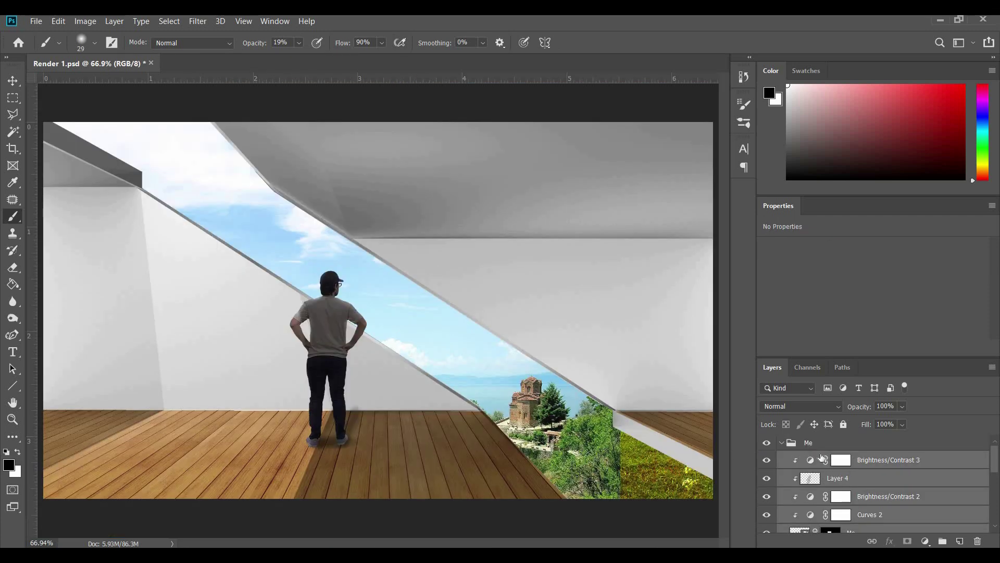
- Convert the duplicated figure layers to one smart object and place it beneath the Me layer, offset behind the figure
right_click(826, 461)
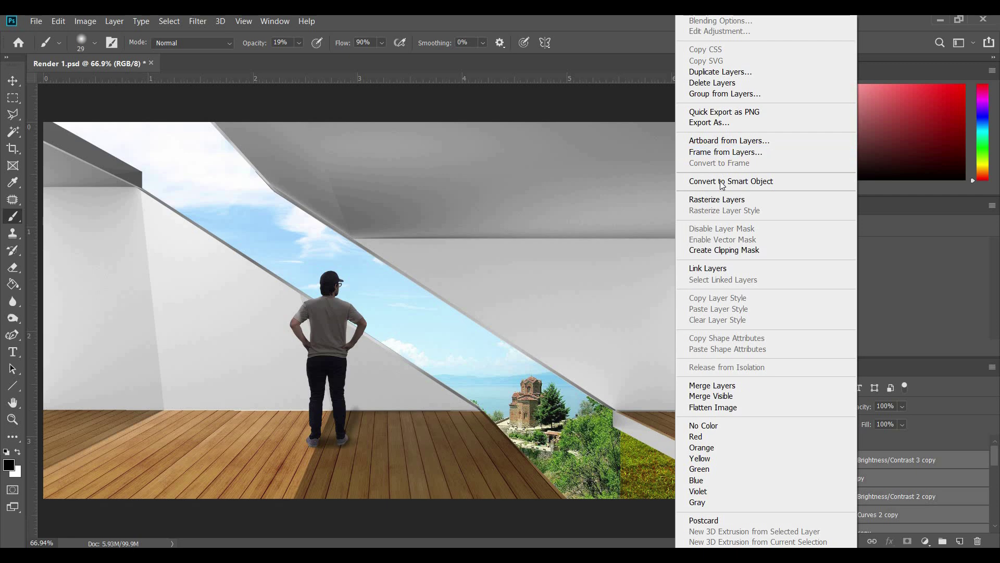
click(722, 185)
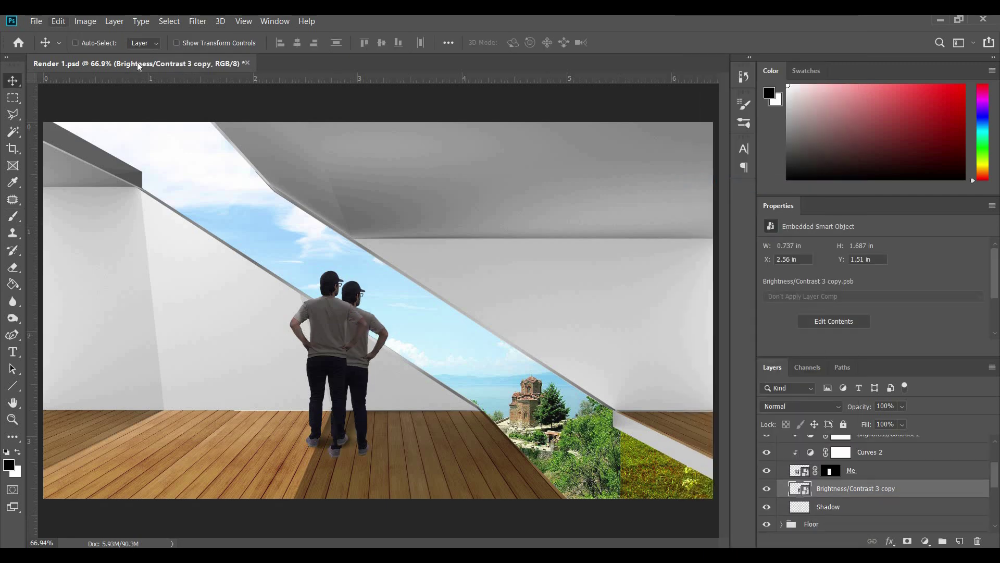
- Blacken the figure copy with a Brightness/Contrast adjustment of brightness -150 and maximum contrast
click(85, 21)
mouse_move(158, 54)
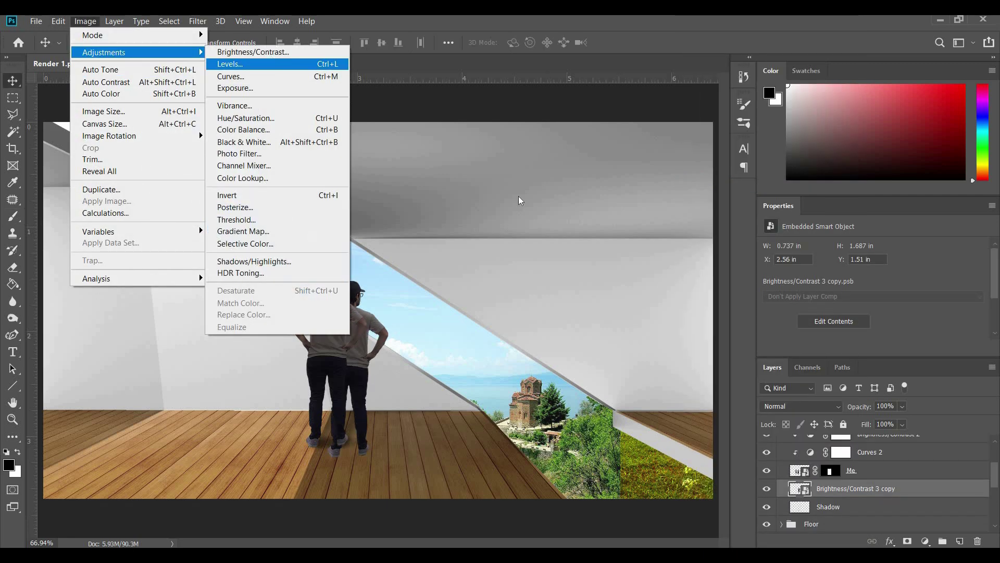
click(253, 52)
drag(464, 177, 399, 204)
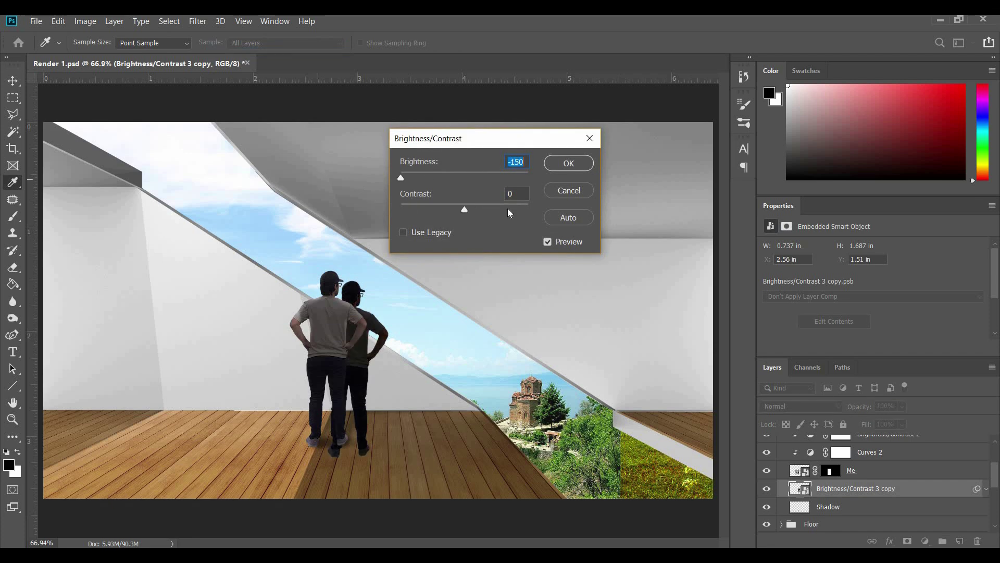
drag(464, 209, 530, 209)
click(587, 164)
- Apply a Gaussian Blur to the darkened figure copy and lower its layer opacity to 22%
click(197, 21)
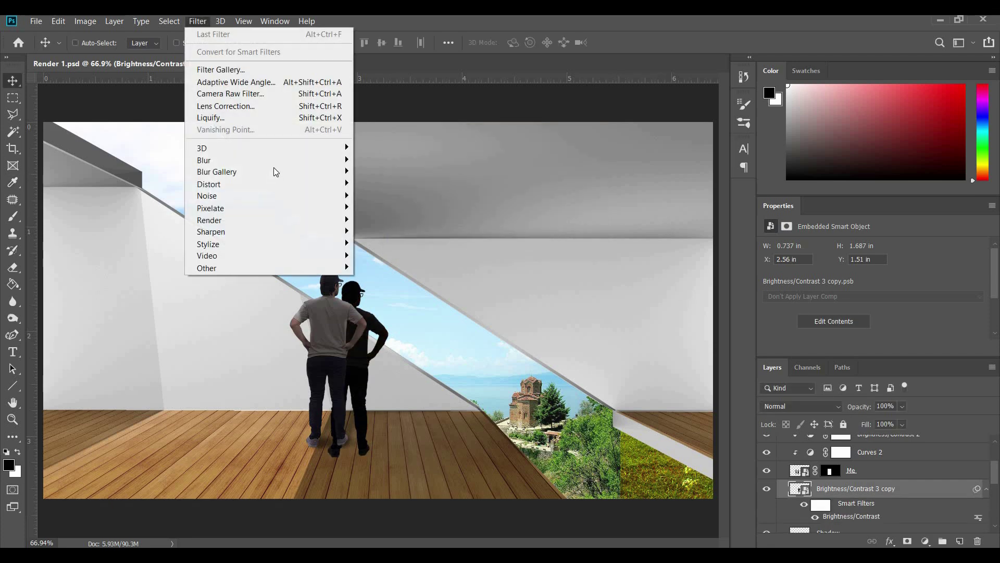
mouse_move(323, 160)
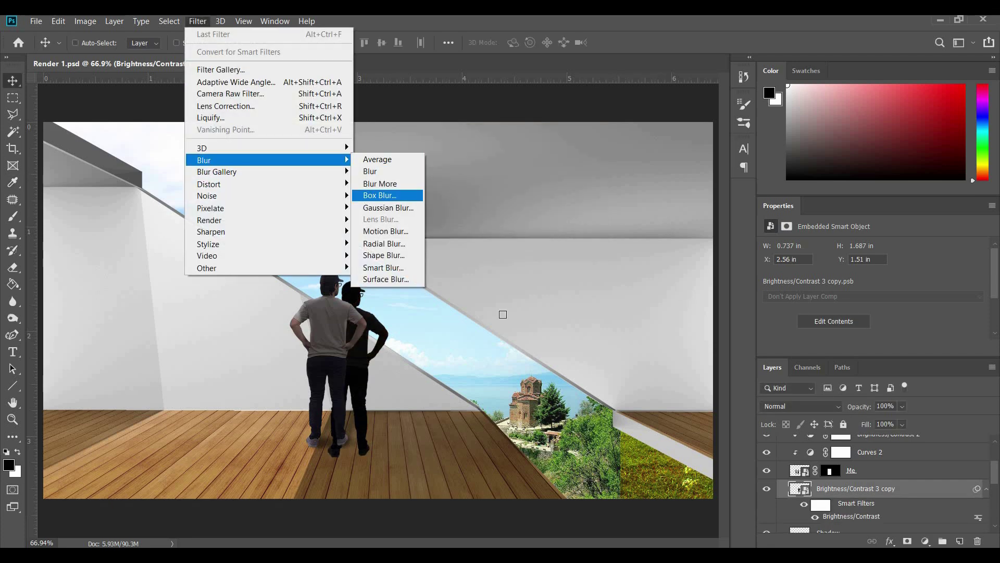
click(383, 196)
key(Return)
drag(865, 422, 870, 422)
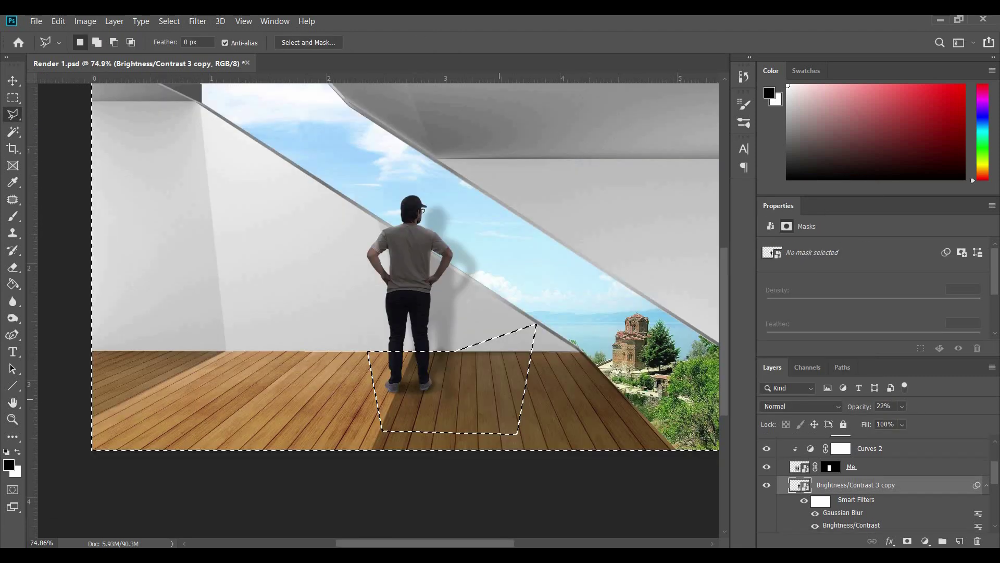
- Mask the blurred figure copy with the inverted lasso selection to hide its part over the floor
scroll(501, 366, up, 2)
click(908, 541)
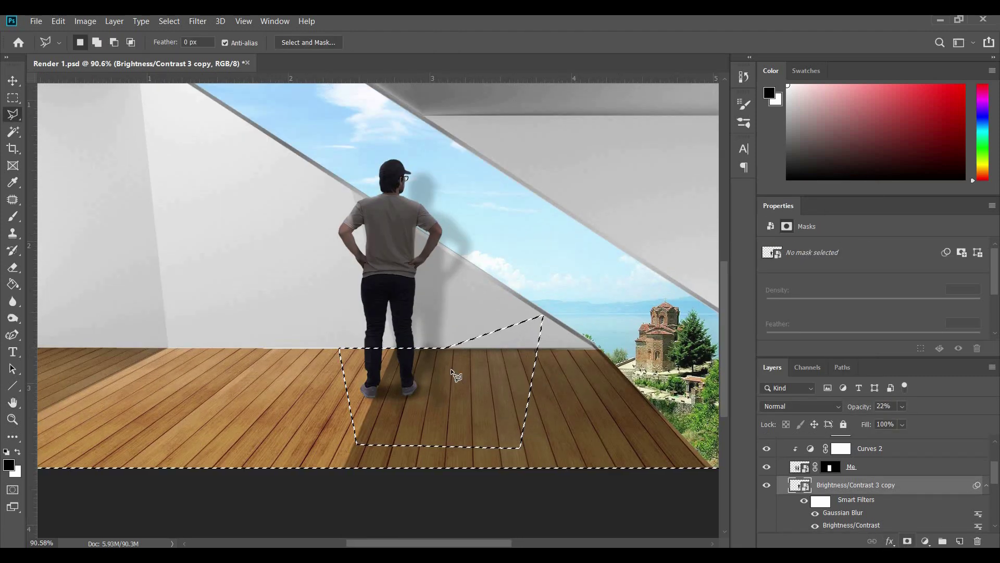
scroll(290, 243, up, 5)
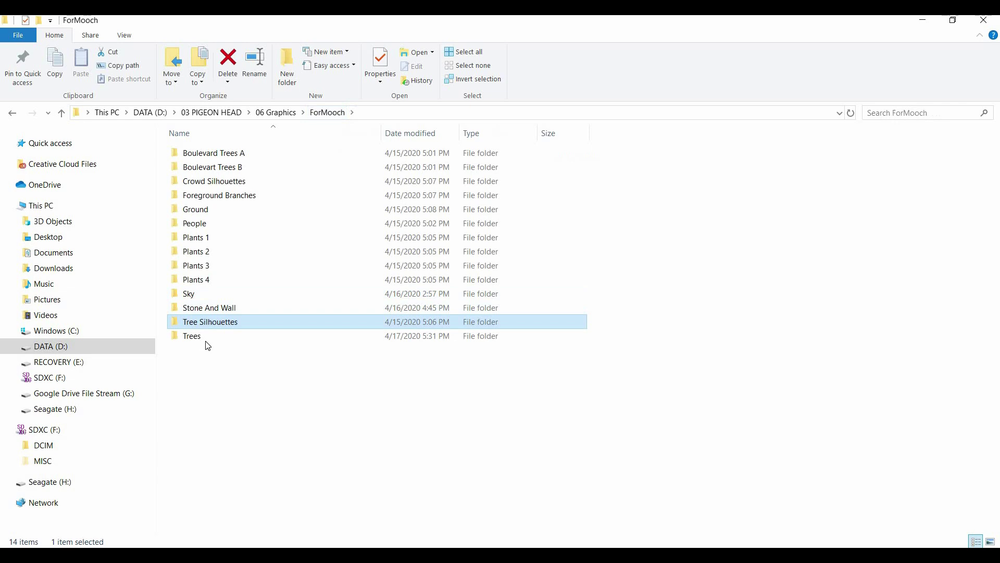
- In File Explorer, open Trees > CutoutTrees_Vol01 and place CutoutTree_Vol.01_06.png beneath Layer 1, over the lower end of the slanted opening
double_click(208, 334)
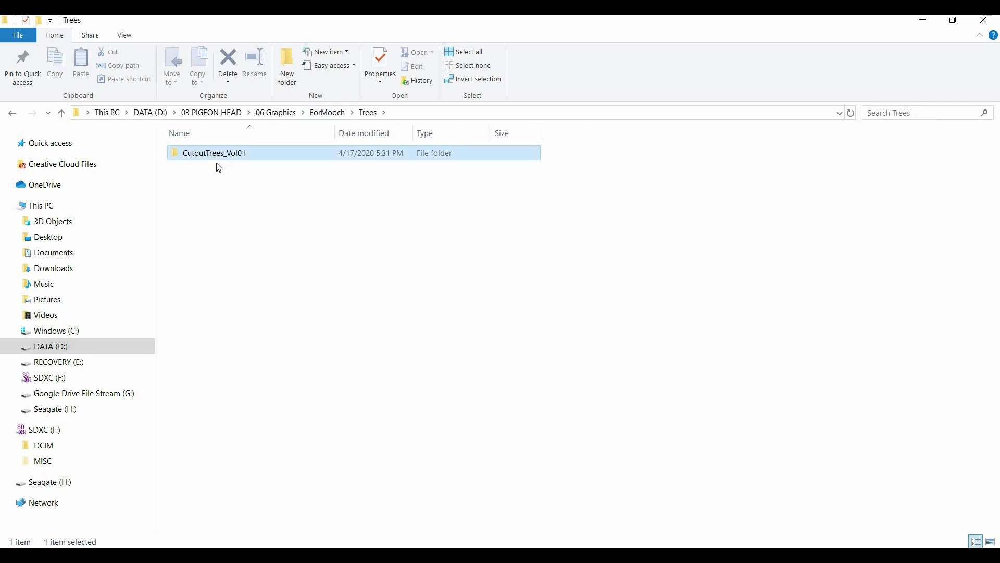
double_click(217, 163)
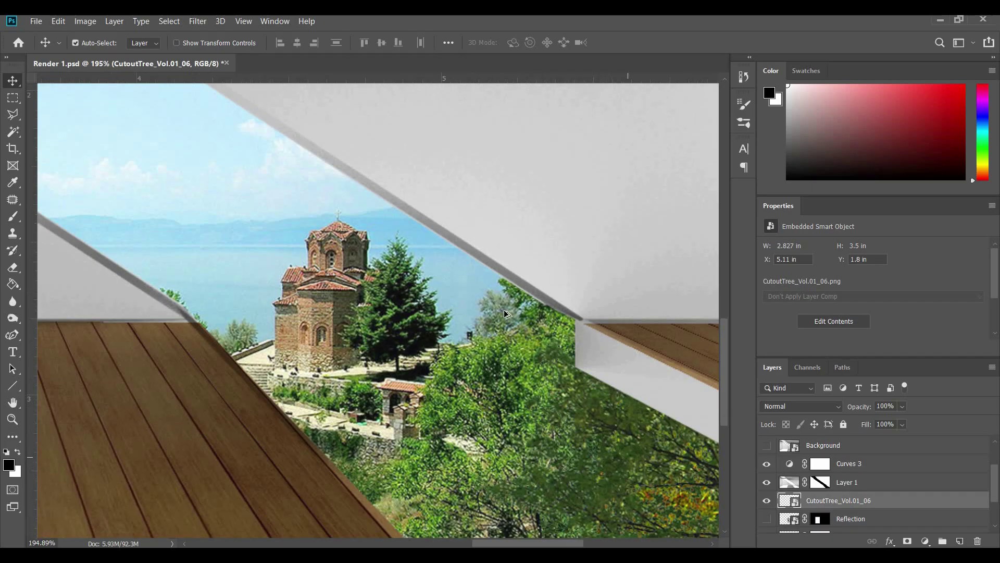
scroll(447, 276, up, 3)
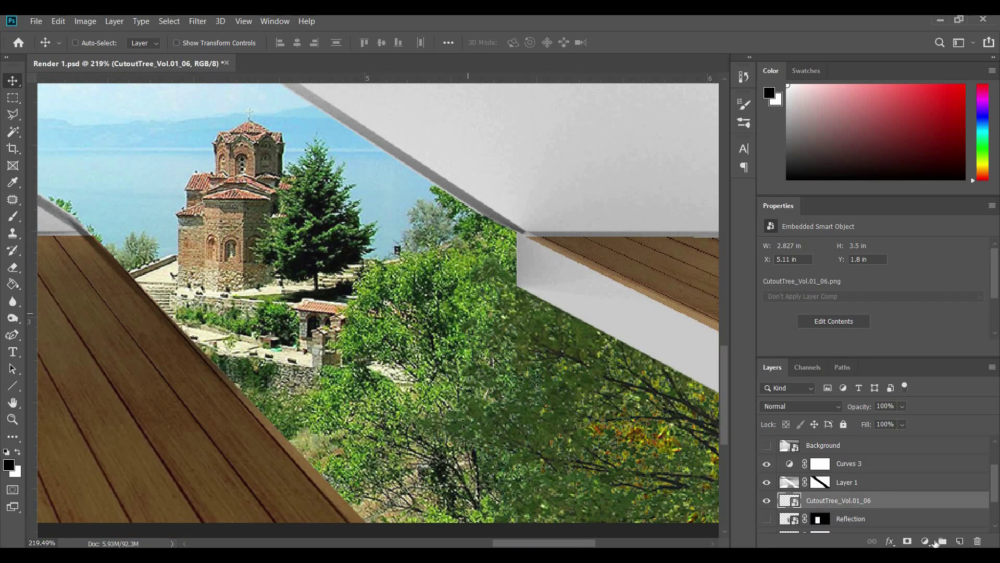
- Clip a Hue/Saturation adjustment with hue +18 and saturation +38 to the cutout tree and add a Curves adjustment
click(926, 543)
click(881, 332)
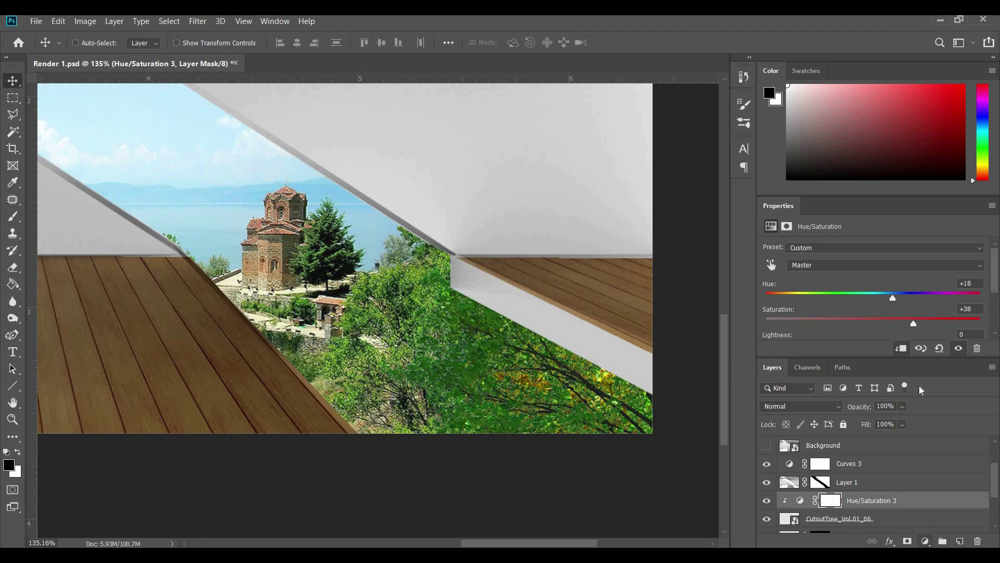
click(926, 543)
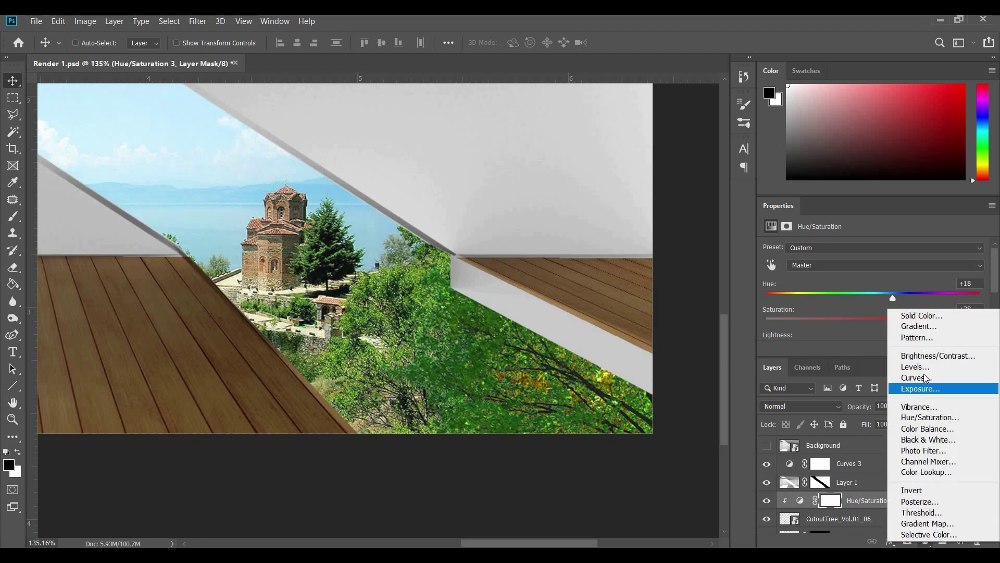
click(917, 377)
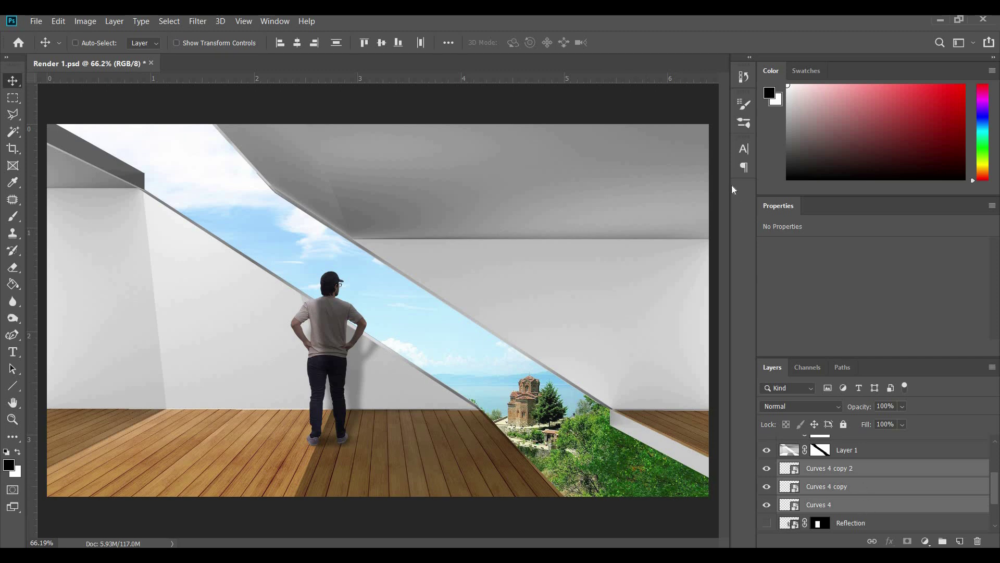
- Convert the three selected tree layers into one smart object and reduce its saturation with a Hue/Saturation adjustment
right_click(861, 486)
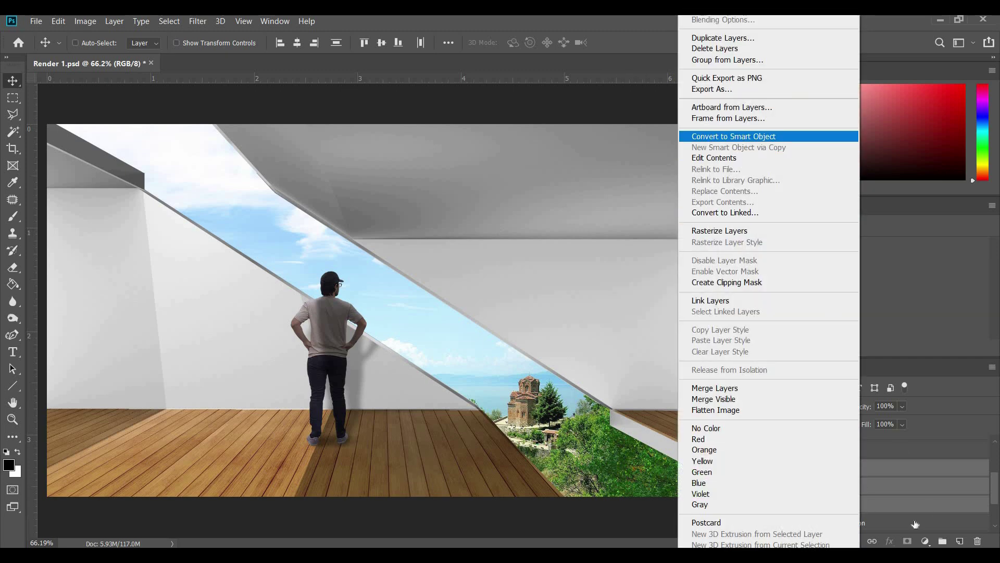
click(736, 137)
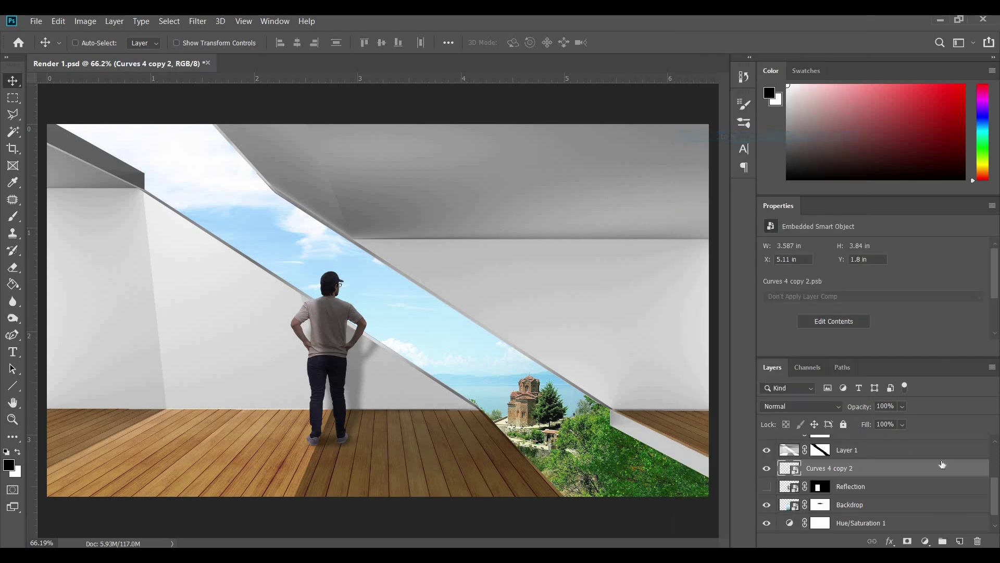
click(935, 420)
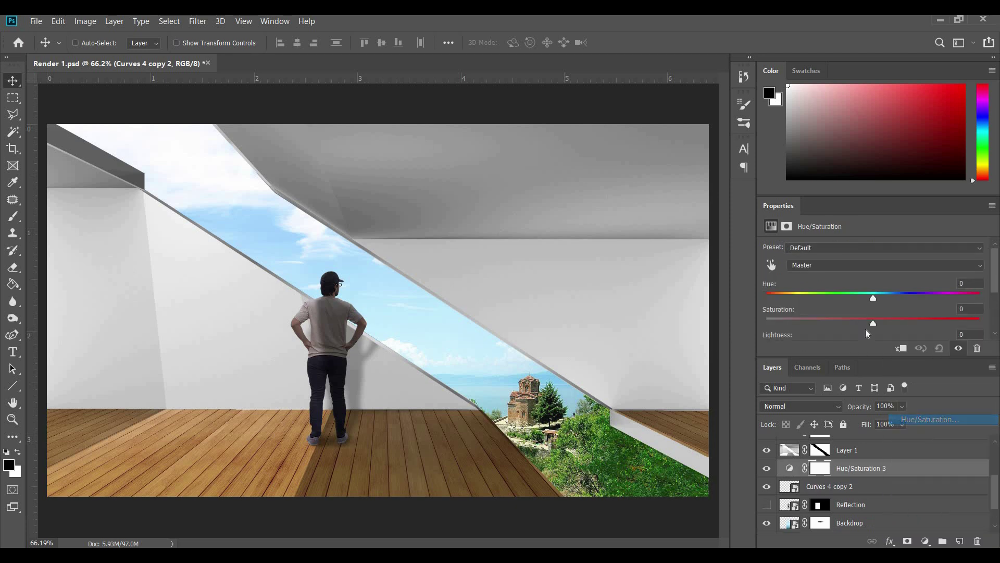
drag(874, 324, 827, 325)
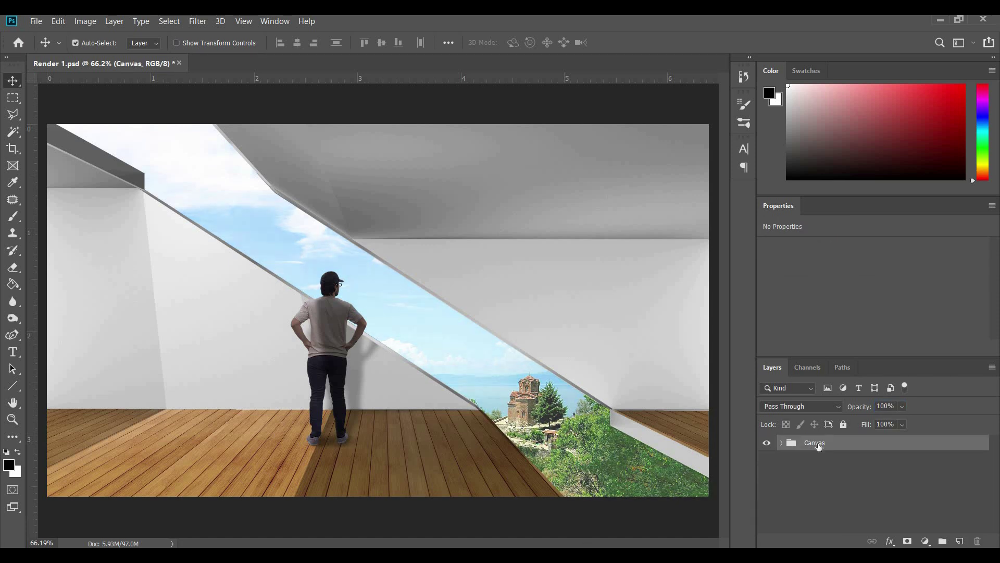
- Stamp the whole visible image into a new layer and clip it to the Glass layer
key(ctrl+shift+alt+e)
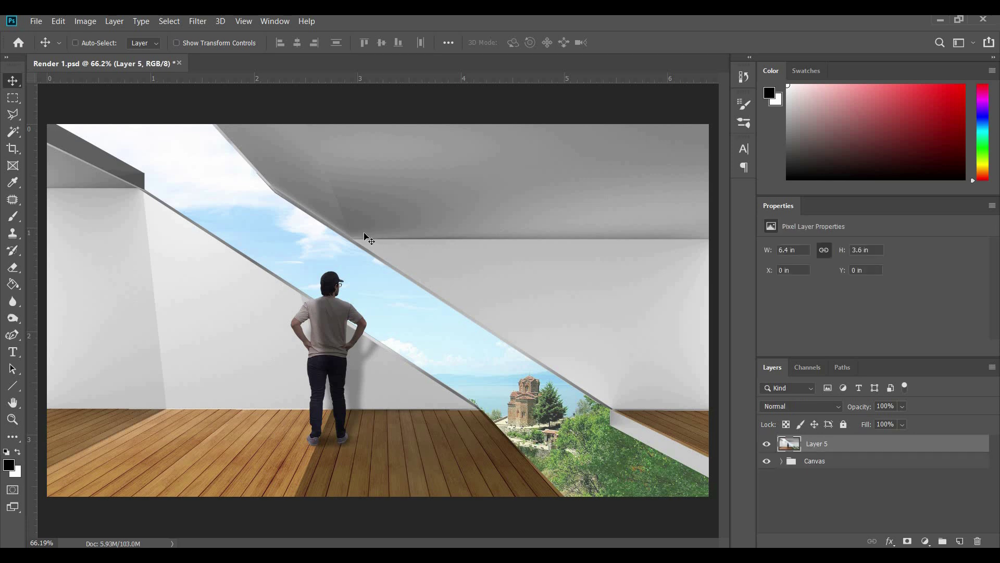
drag(820, 449, 837, 461)
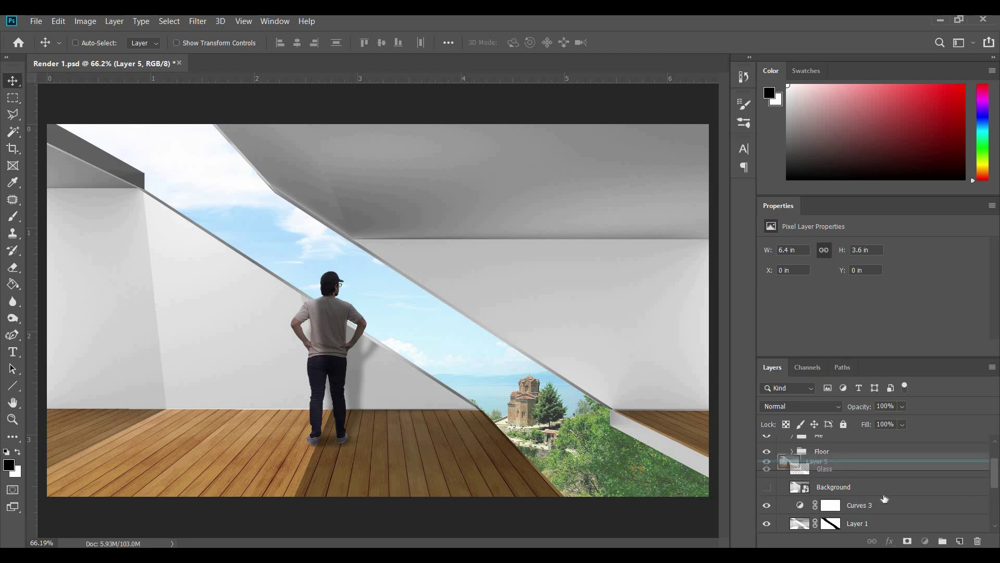
right_click(843, 451)
click(753, 252)
- Offset the stamped glass reflection and scale it up to about 7.94 by 4.47 in
drag(380, 269, 353, 282)
key(ctrl+t)
scroll(229, 187, down, 3)
scroll(568, 475, up, 5)
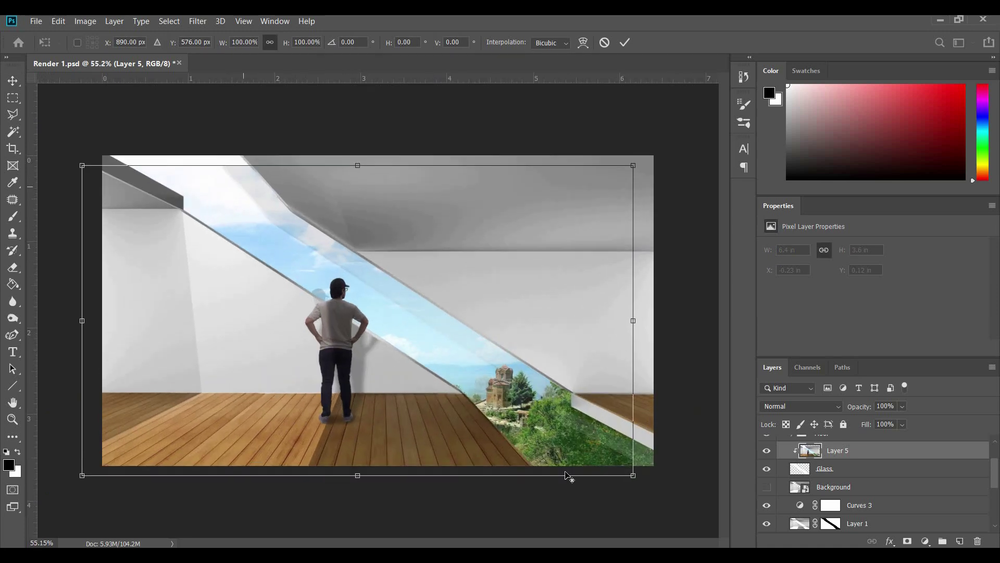
scroll(532, 471, down, 6)
drag(582, 447, 603, 451)
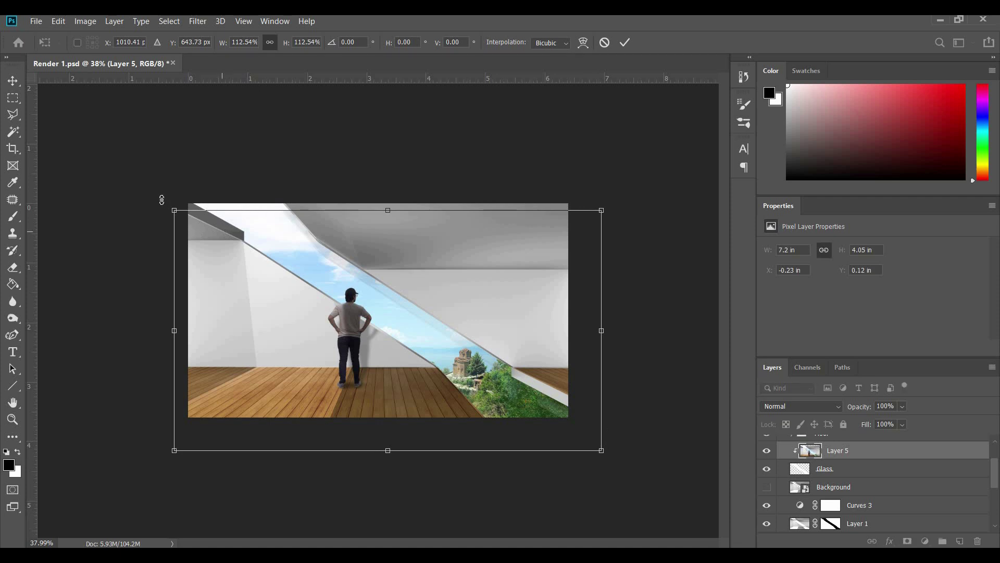
drag(166, 200, 161, 197)
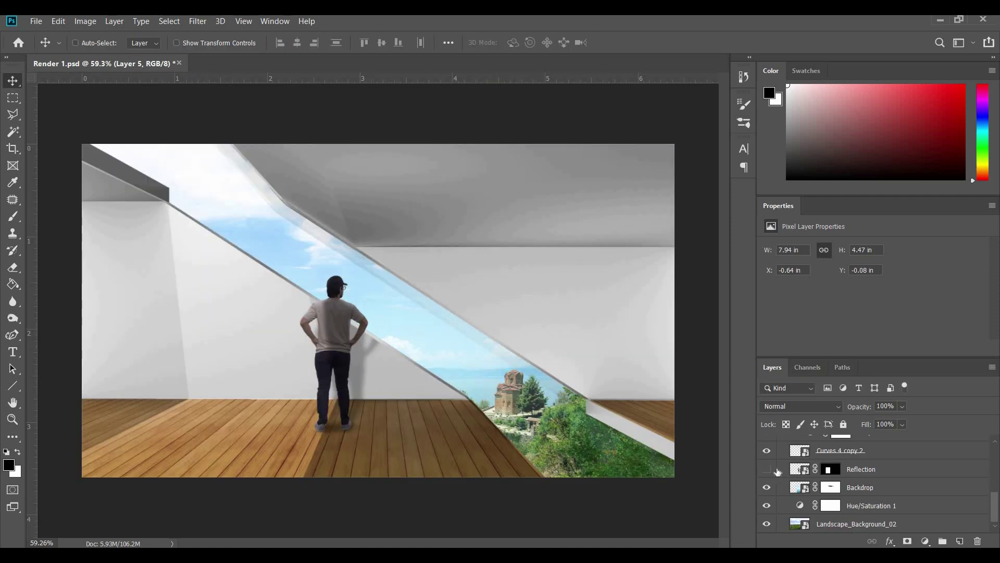
- Show the Reflection layer of the figure and set its blend mode to Screen
click(775, 469)
click(850, 483)
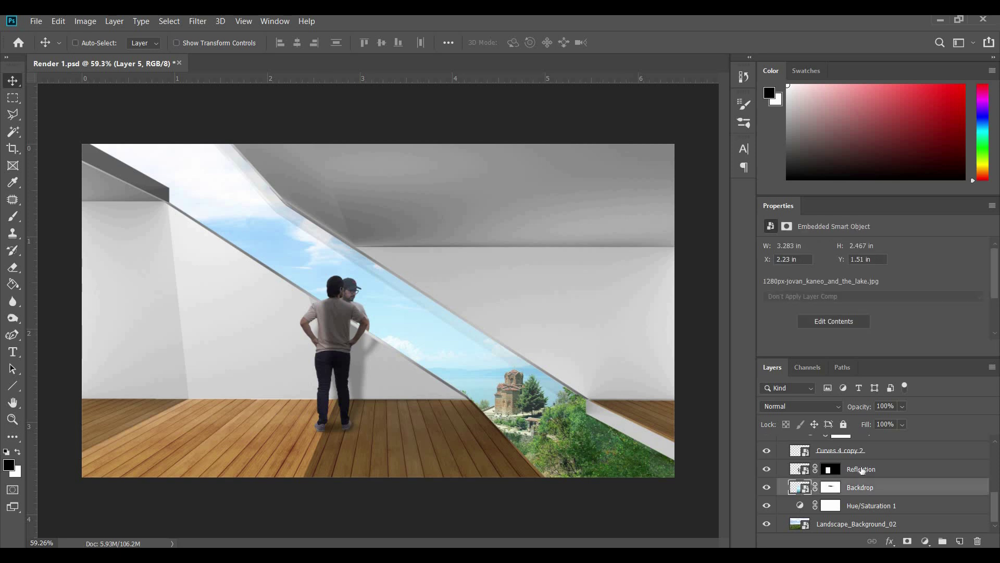
click(863, 471)
click(828, 408)
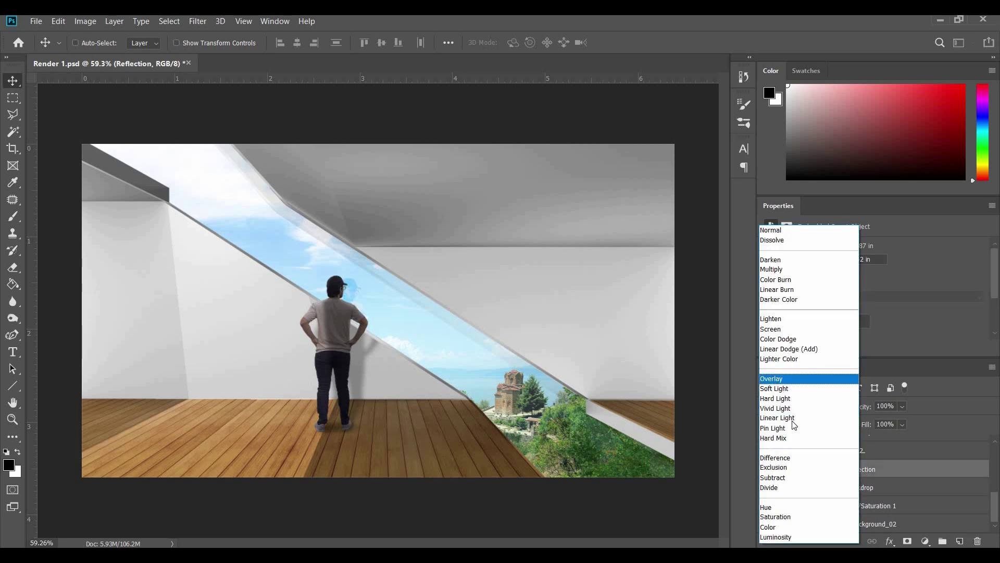
click(782, 328)
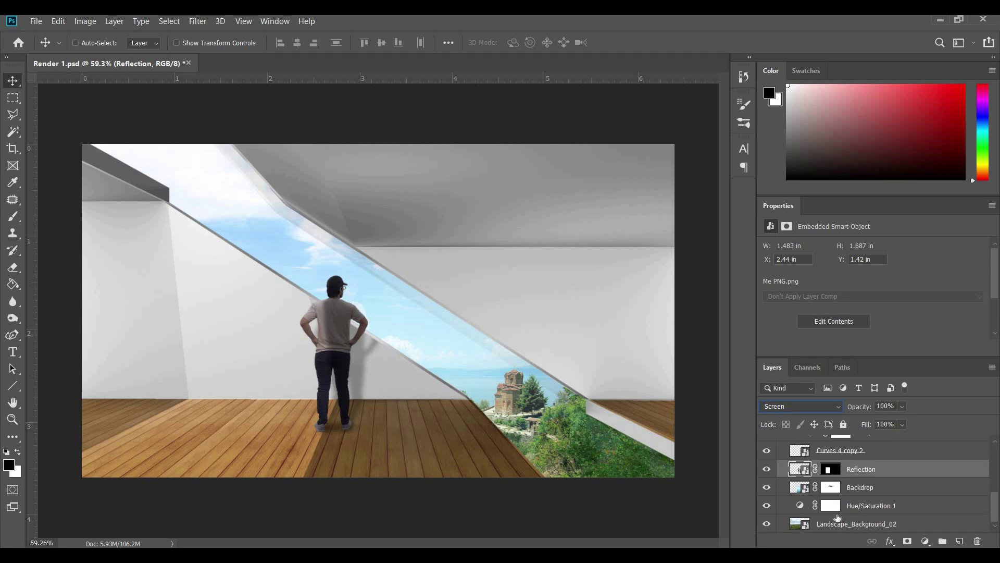
- Add a new layer clipped to the glass above Layer 5 and set the brush opacity to 74% for painting on it
scroll(836, 518, up, 2)
scroll(839, 496, down, 2)
scroll(841, 508, up, 3)
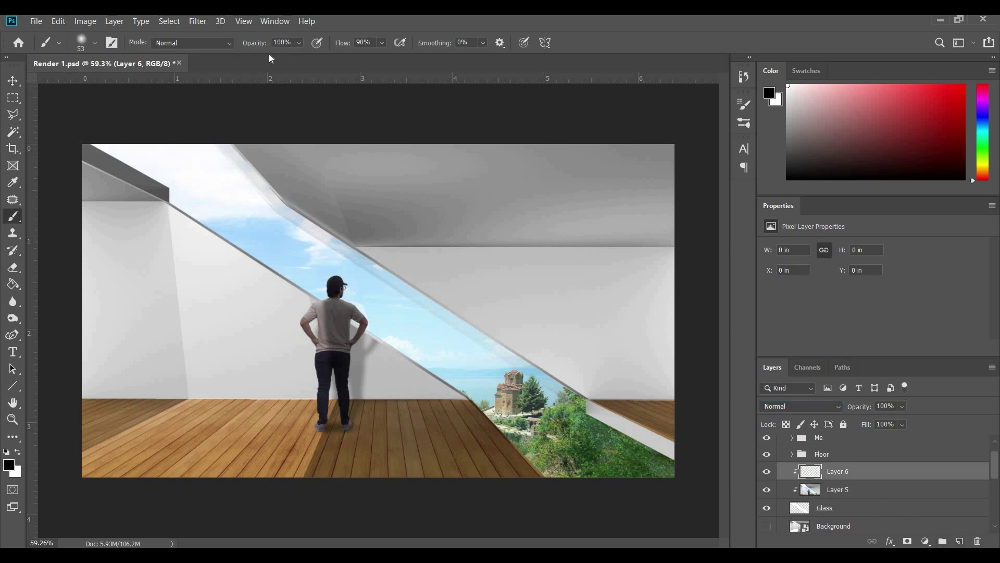
click(299, 43)
click(259, 56)
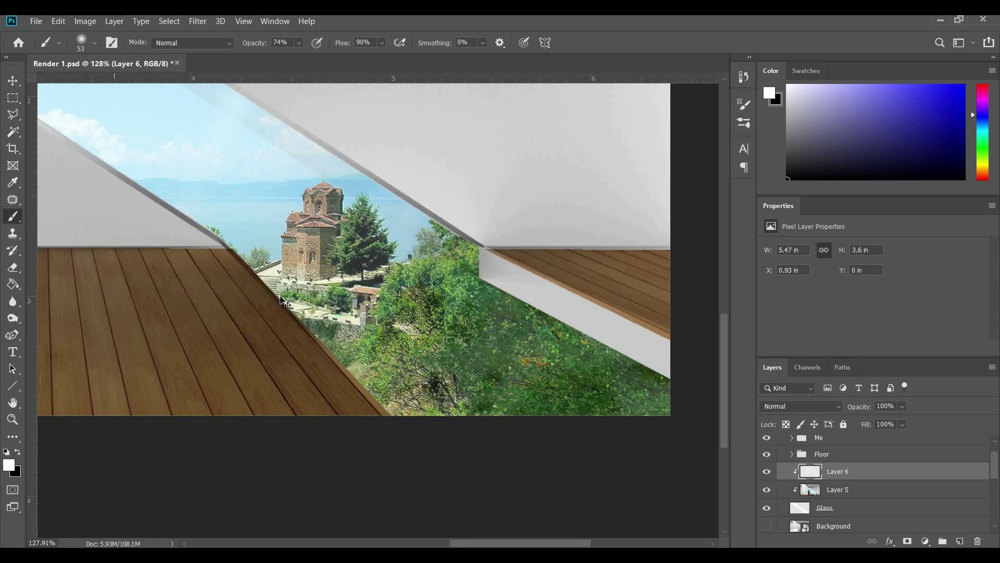
- Outline the tree area at the lower end of the opening with the Polygonal Lasso and fill it on a new layer
click(13, 115)
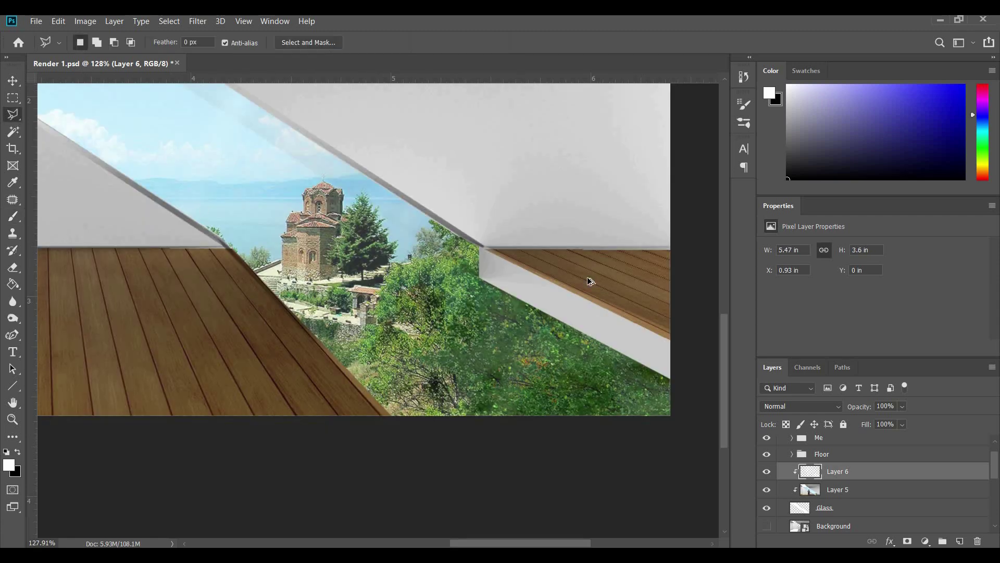
scroll(588, 280, up, 4)
click(524, 258)
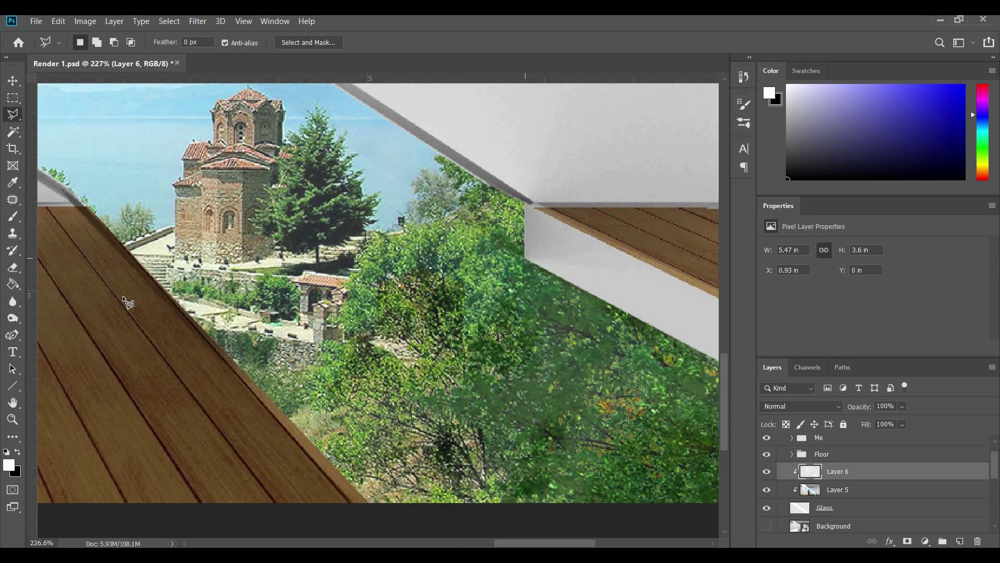
shift+click(136, 263)
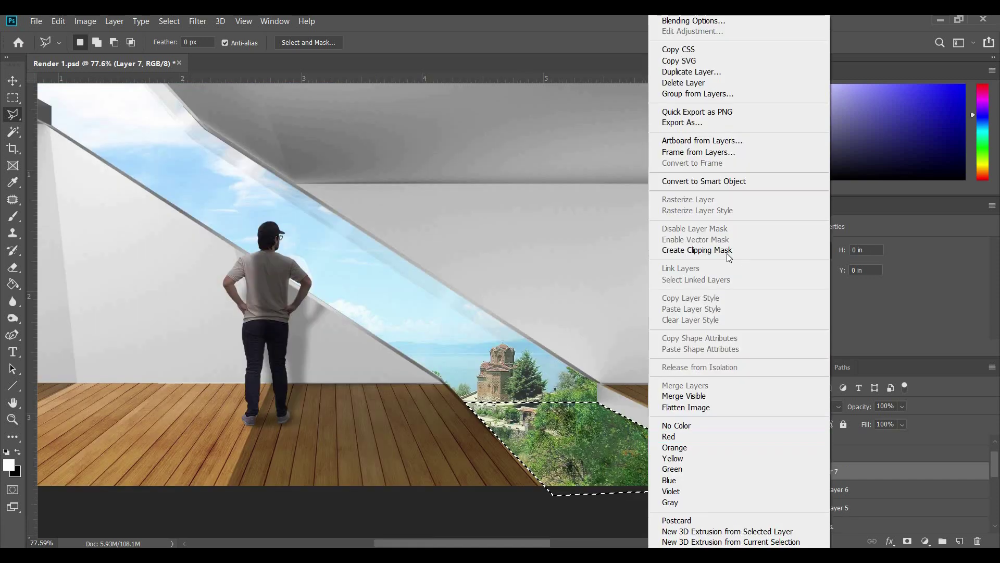
key(Escape)
key(g)
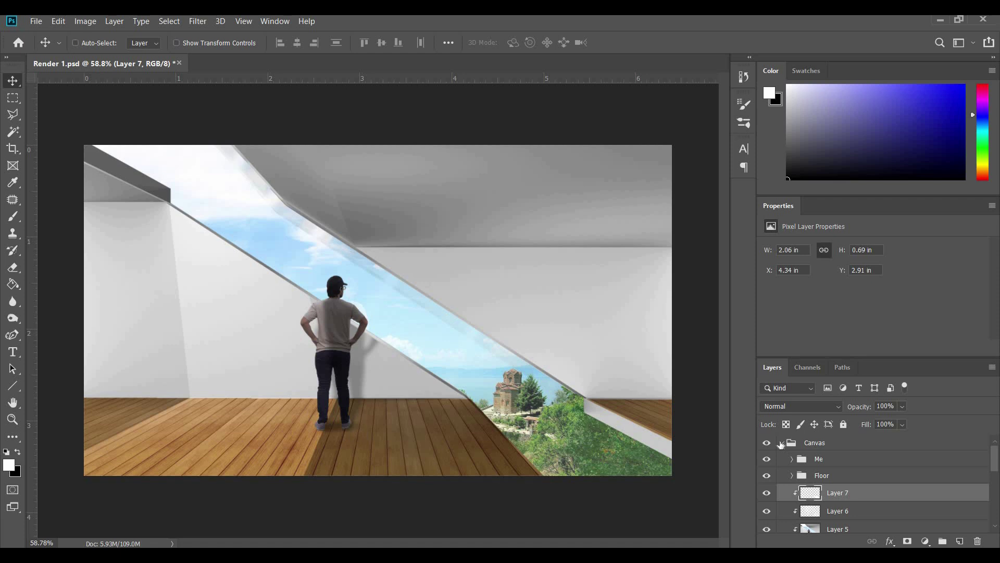
- Stamp the visible image into another layer clipped above Layer 7 and shift it down about 0.22 in
click(826, 447)
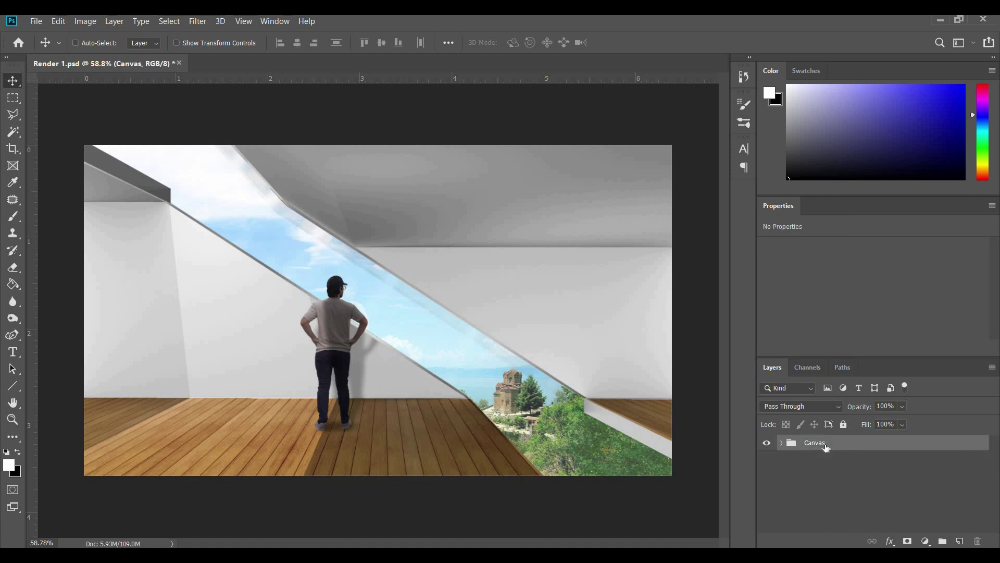
key(ctrl)
key(ctrl+shift+alt+e)
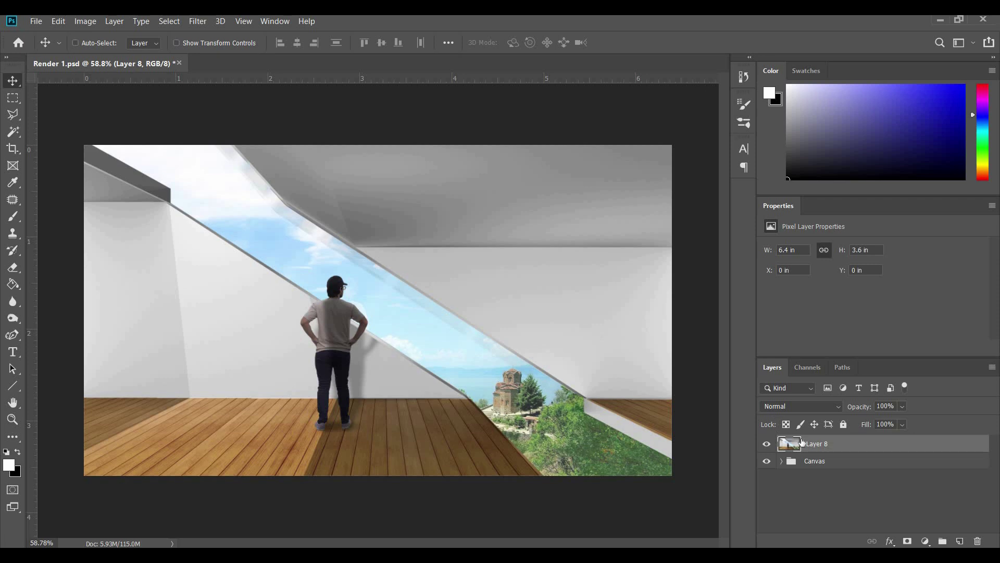
drag(820, 448, 825, 473)
right_click(825, 472)
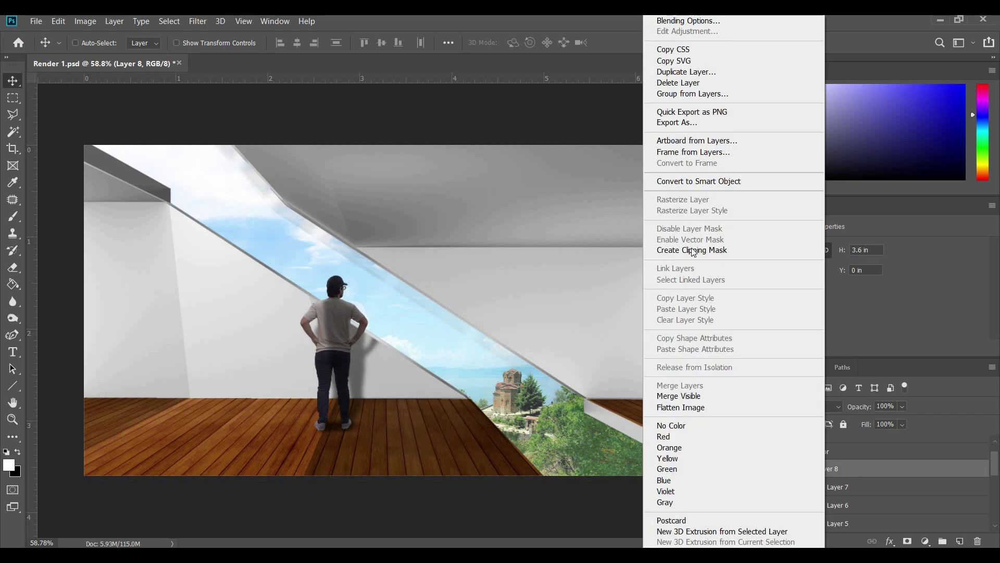
click(691, 252)
drag(613, 413, 605, 435)
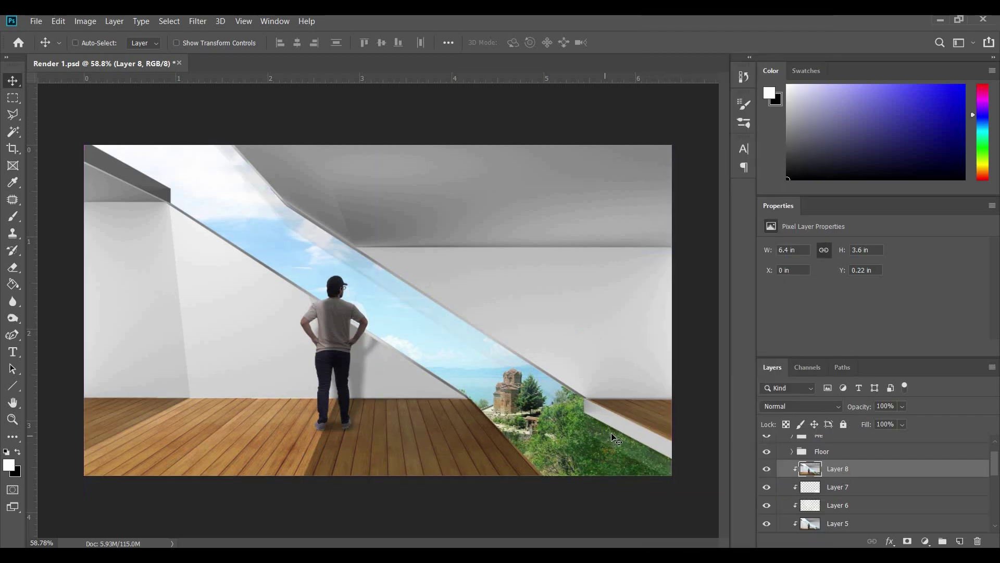
- Release Layer 7 from the glass clipping mask and set its opacity to 32%
click(865, 503)
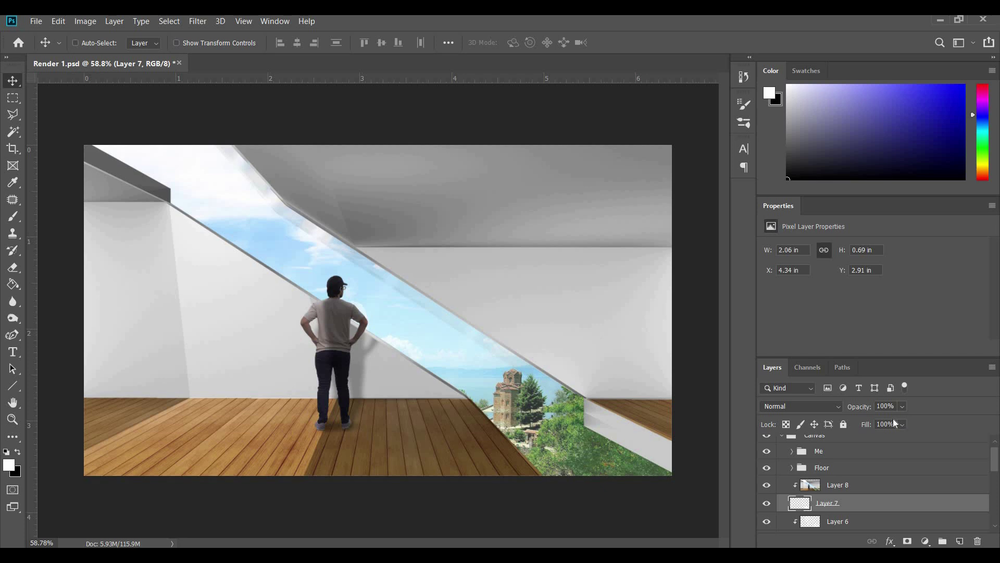
click(902, 406)
drag(919, 421, 874, 423)
- Add a layer mask to Layer 7 and brush away part of the reflection over the trees
click(908, 540)
click(12, 219)
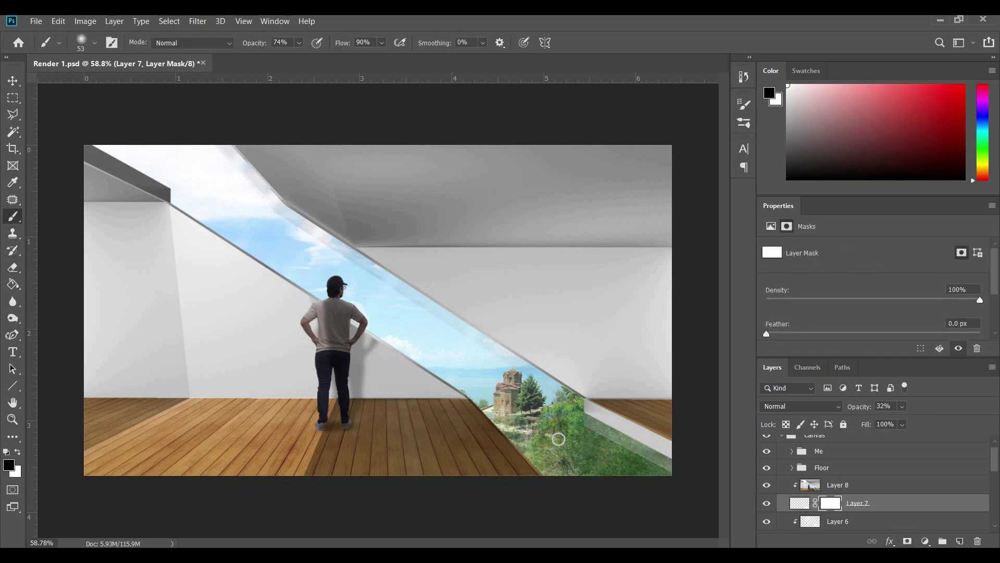
mouse_move(614, 448)
mouse_down()
mouse_move(604, 438)
mouse_move(673, 470)
mouse_move(571, 422)
mouse_up()
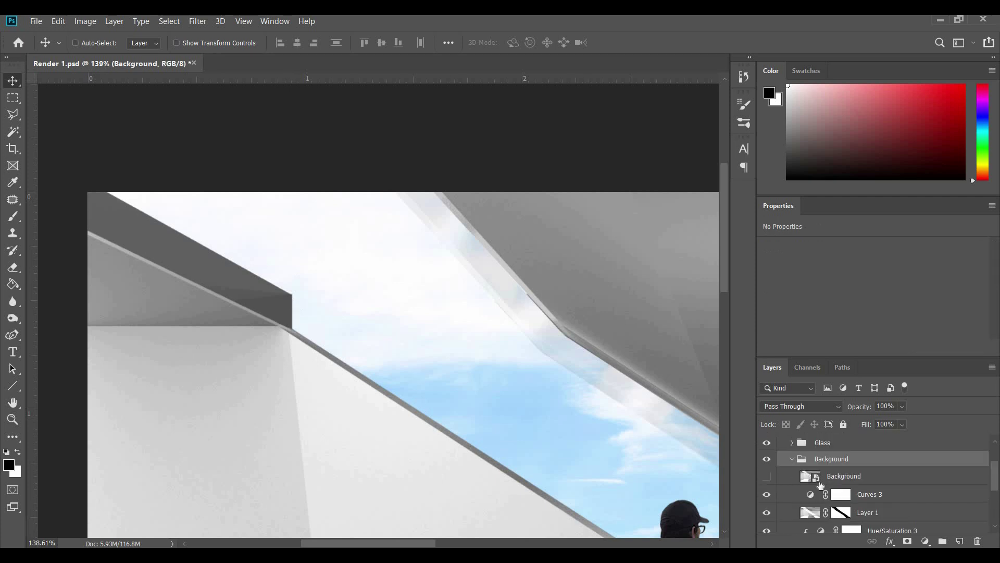
- Create a new layer below Hue/Saturation 1 in the Background group and name it Joint
scroll(819, 485, down, 5)
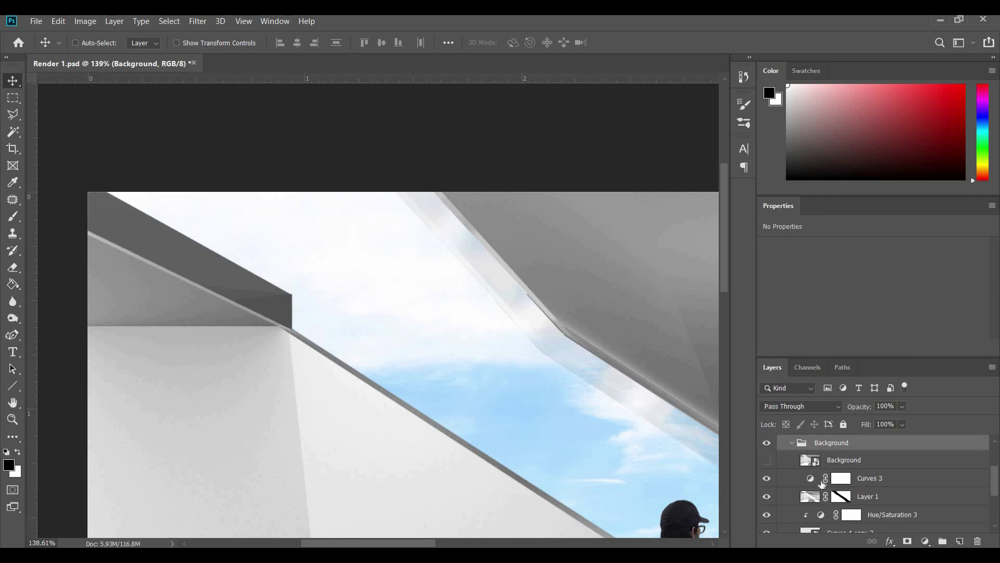
scroll(809, 504, down, 3)
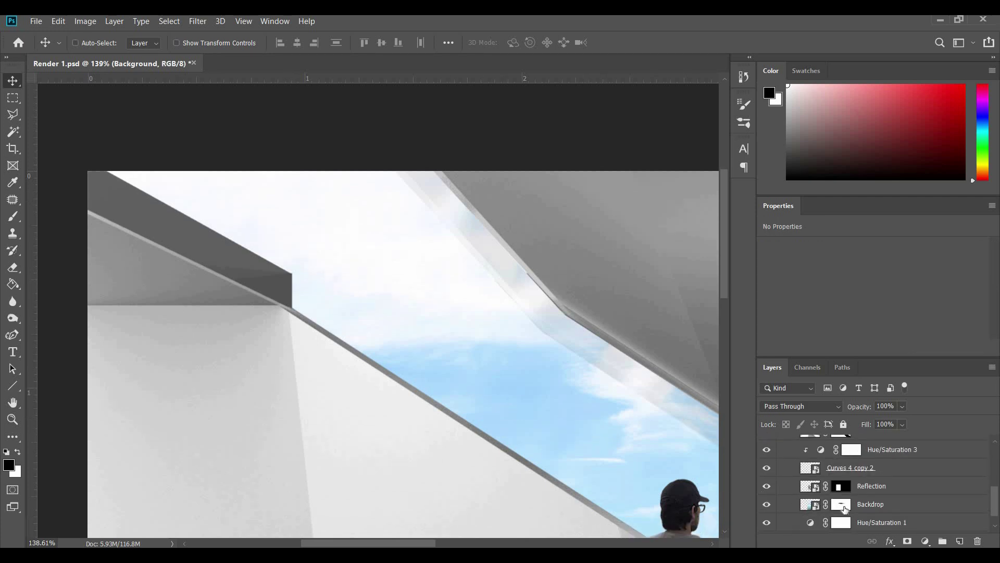
double_click(838, 522)
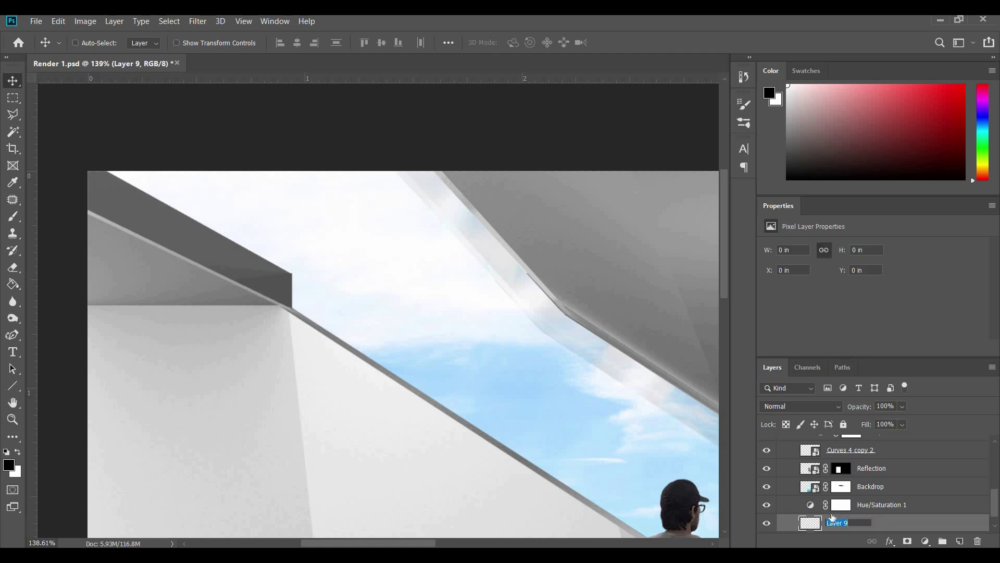
text(Joint)
key(Return)
- Draw a 5 px black horizontal line across the sky from the dark beam's corner to the ceiling edge and nudge it down
scroll(381, 258, up, 4)
key(u)
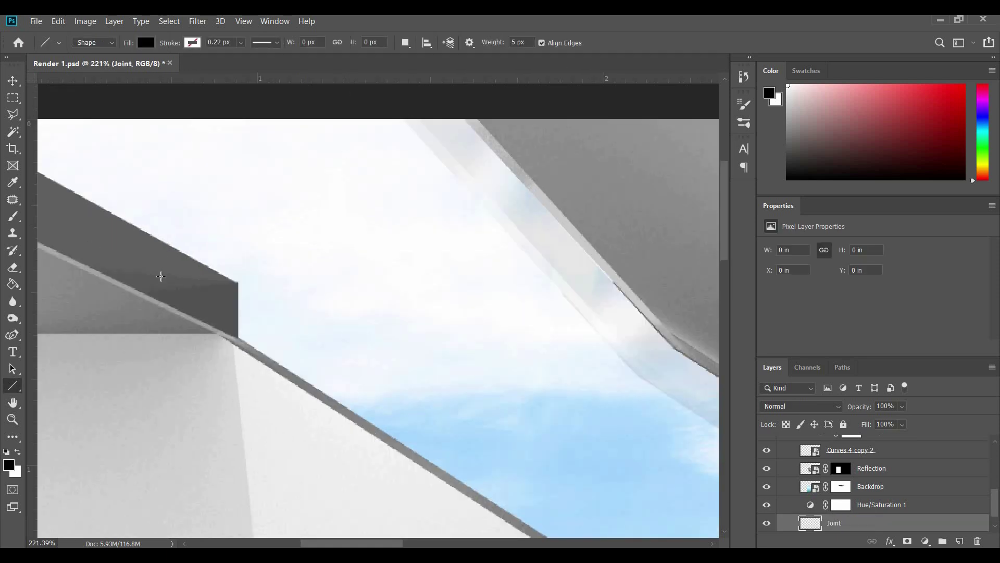
drag(230, 282, 650, 282)
click(9, 80)
key(Down)
key(Down)
- Set the Joint line's opacity to 25% and raise its layer above Backdrop
click(902, 407)
double_click(885, 405)
text(25)
key(Return)
key(ctrl+])
key(ctrl+])
key(l)
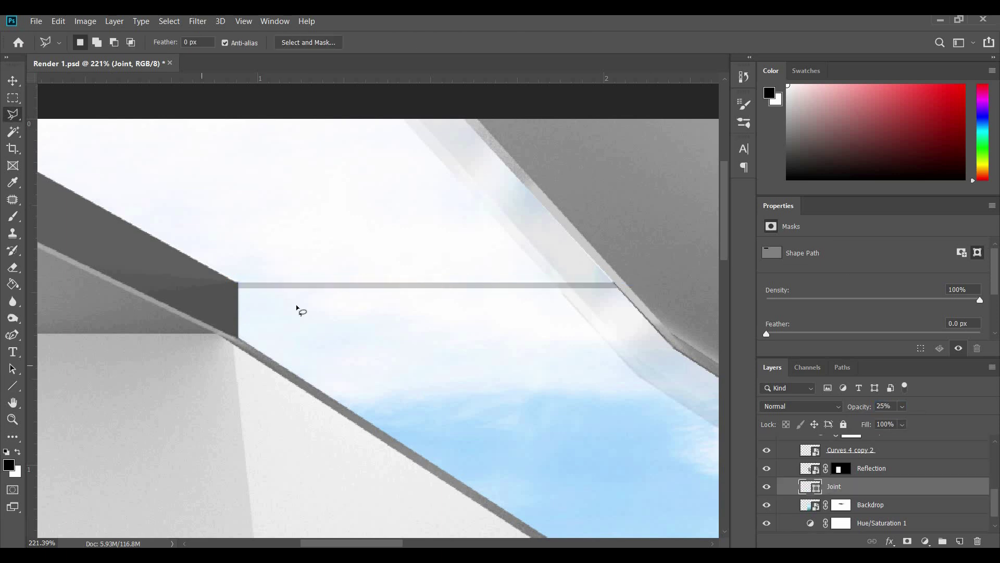
click(295, 316)
key(Escape)
- Duplicate the Joint line twice with a slight downward offset
key(v)
scroll(318, 282, up, 5)
mouse_move(300, 301)
mouse_down()
mouse_move(301, 315)
mouse_move(301, 305)
mouse_up()
scroll(407, 331, down, 5)
- Select the three Joint layers and convert them into a single smart object
shift+click(847, 504)
right_click(847, 504)
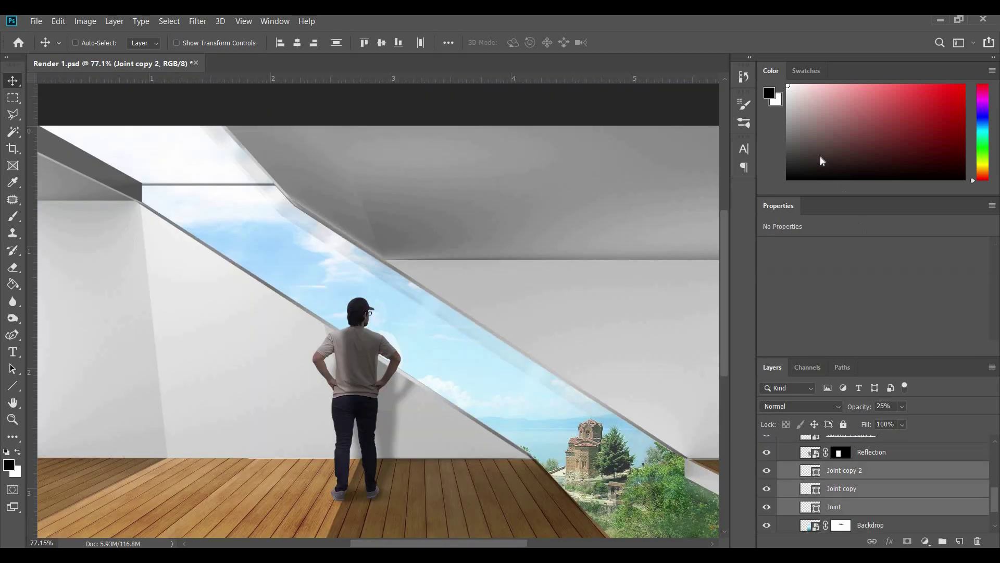
click(780, 182)
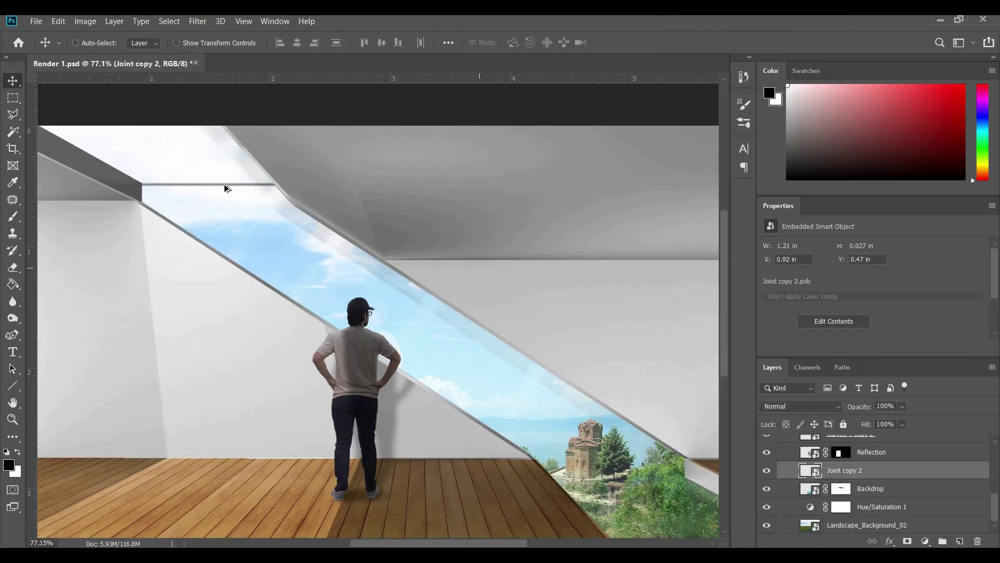
- Place a copy of the glass joint line across the lower part of the slanted opening near the trees
drag(712, 502, 615, 462)
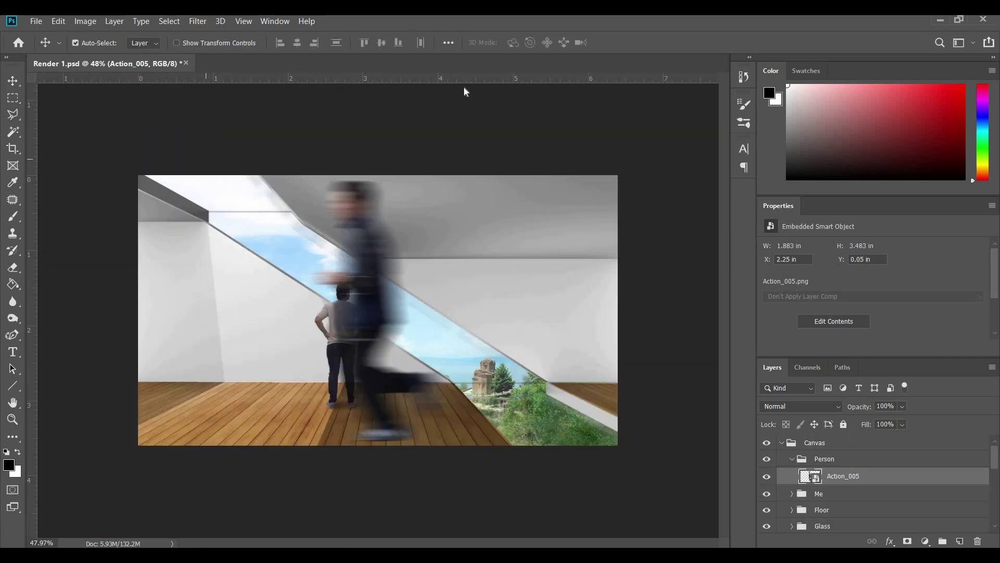
- Scale down the blurred walking figure and stand it on the wood floor to the left of the standing man
key(ctrl+t)
drag(451, 174, 370, 306)
drag(361, 359, 269, 321)
drag(285, 274, 265, 306)
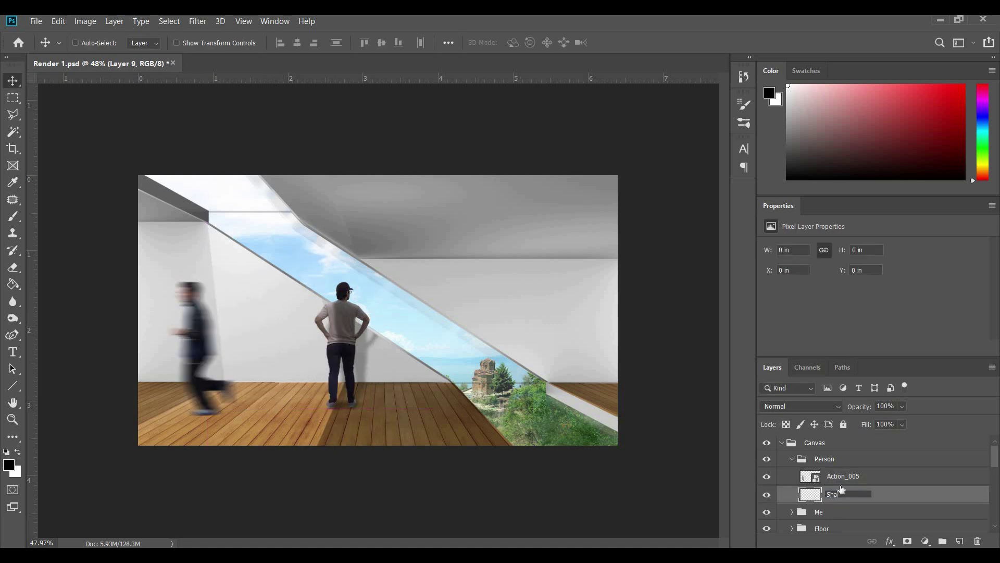
- Name the new layer beneath the walking figure Shadow and paint a soft black shadow at its feet with 17% brush opacity
text(dow)
key(Return)
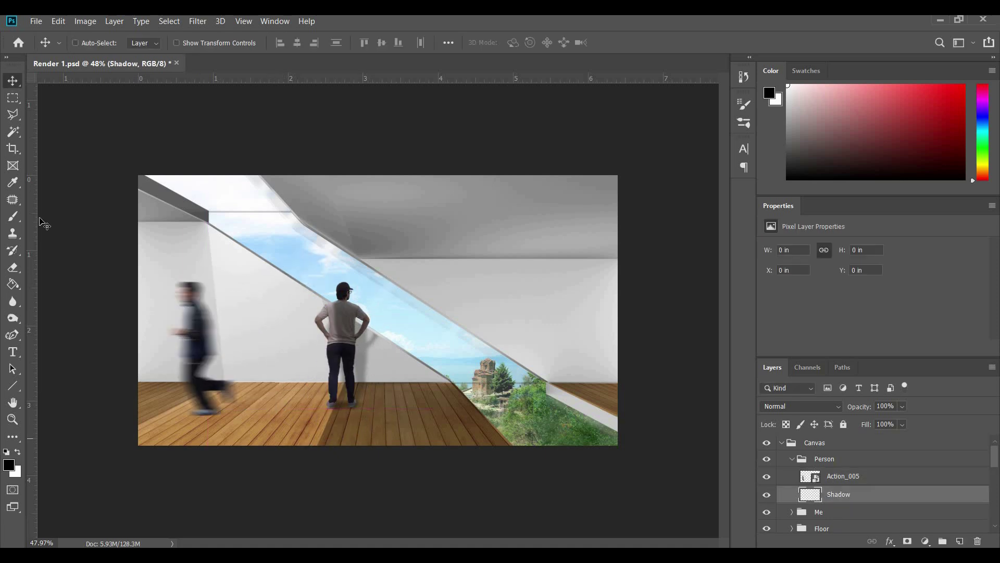
click(13, 216)
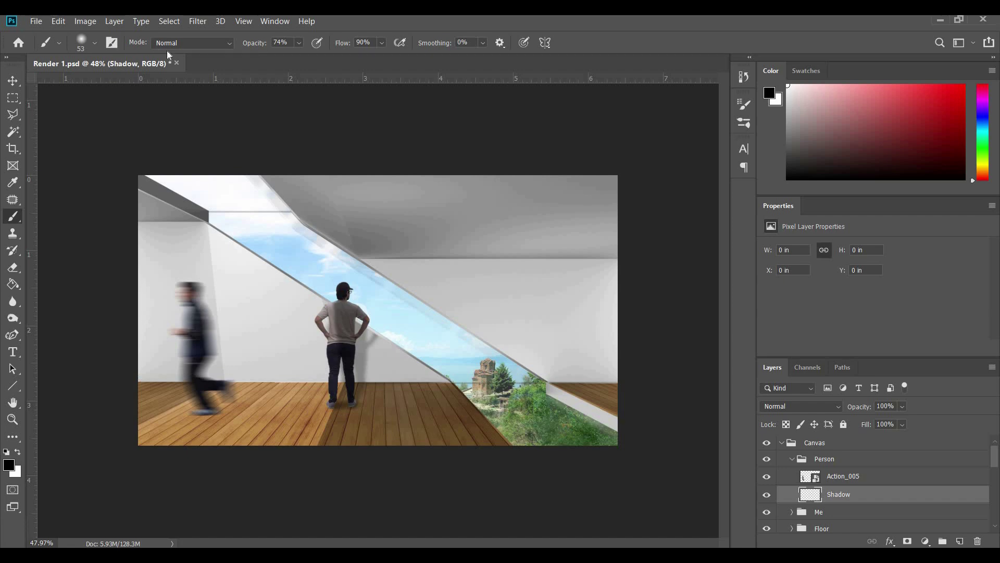
click(299, 43)
click(276, 56)
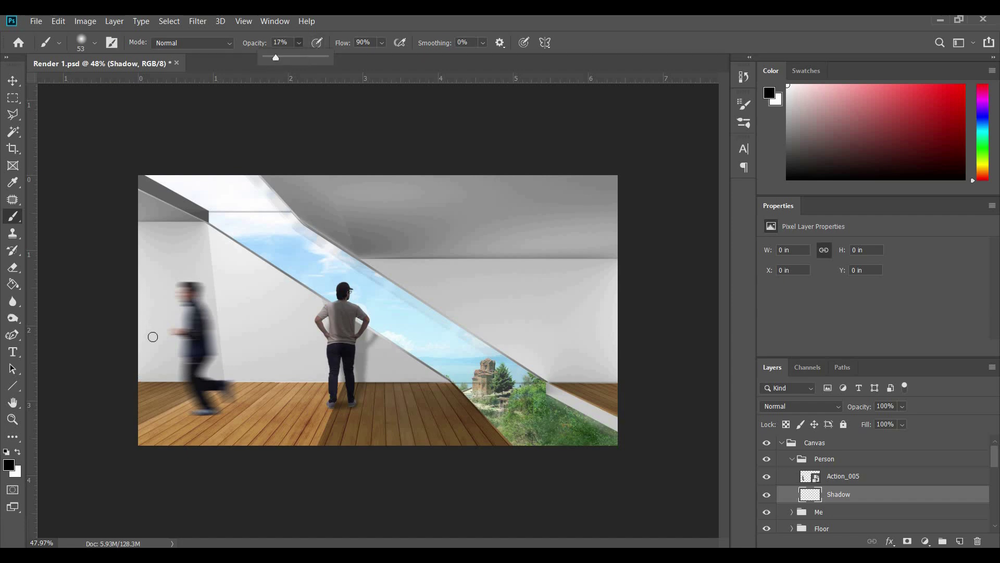
scroll(131, 466, up, 11)
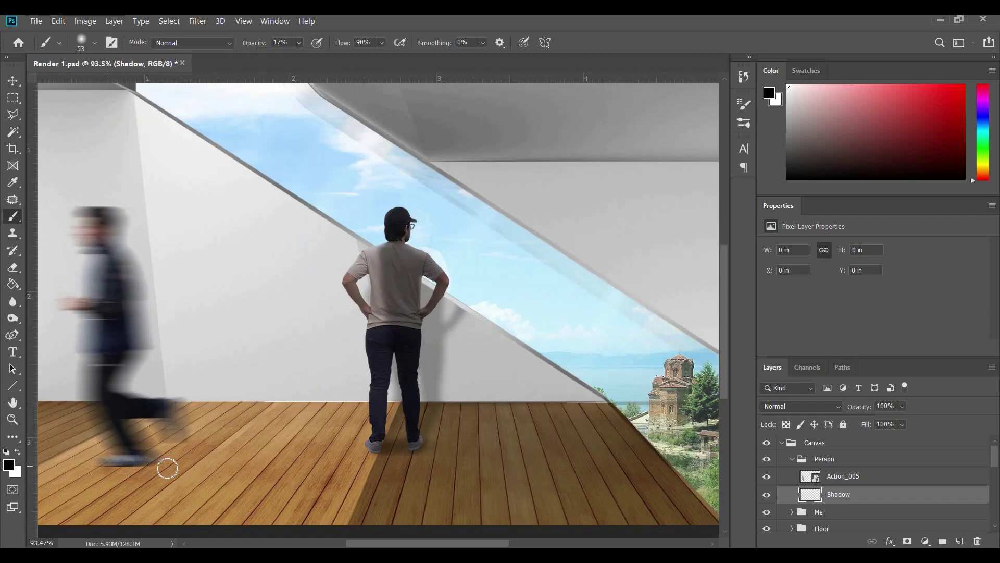
drag(176, 465, 421, 383)
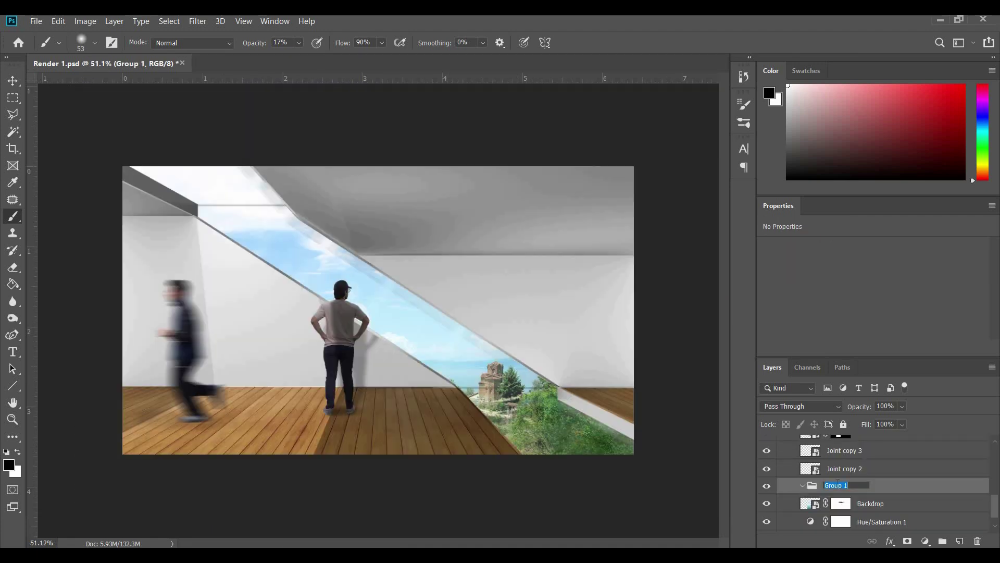
- Rename the new group above Backdrop as Details and place the birds image at a small scale in the sky
text(Details)
key(Return)
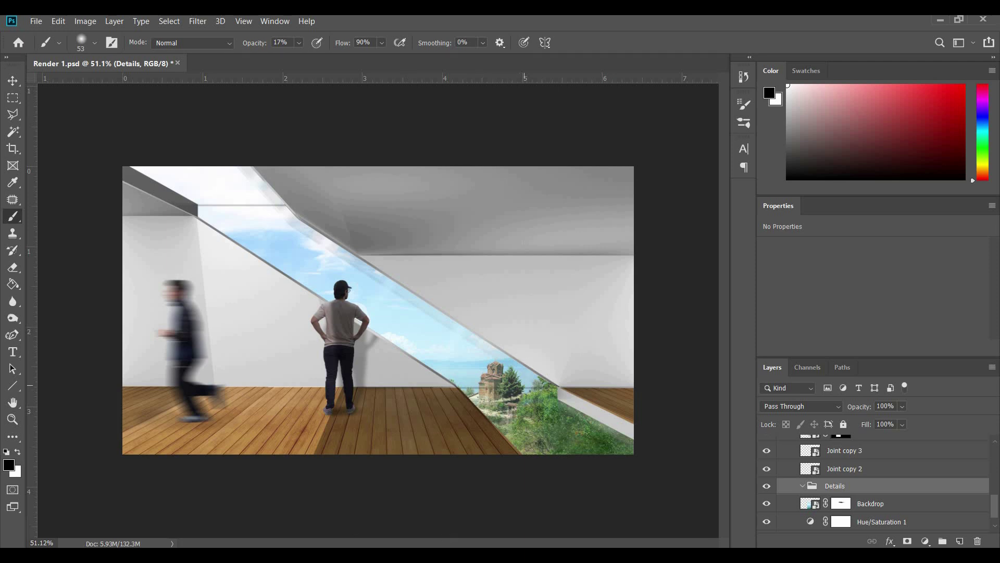
drag(235, 203, 305, 252)
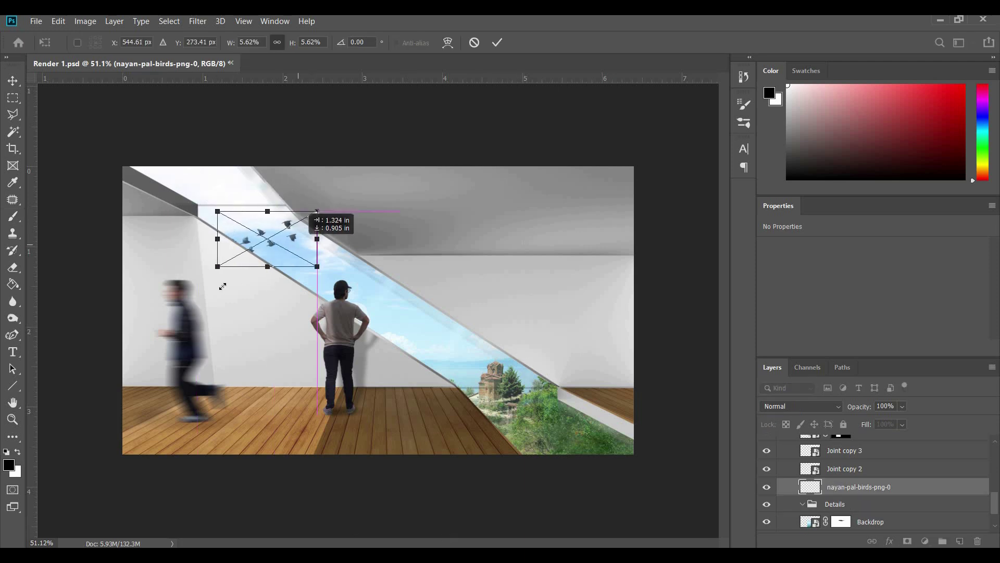
mouse_move(223, 283)
mouse_down()
mouse_move(307, 240)
mouse_move(294, 244)
mouse_move(316, 221)
mouse_up()
key(Return)
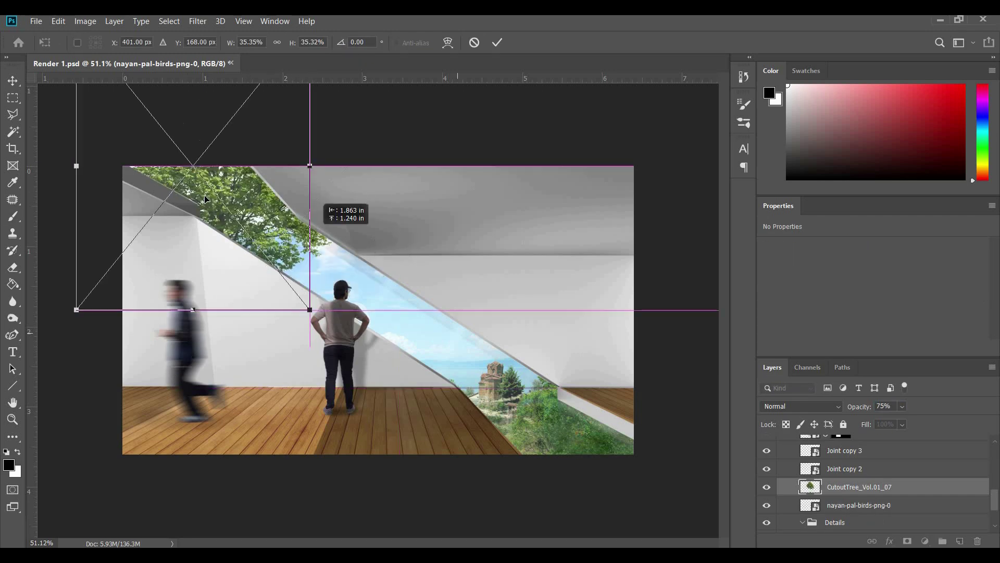
- Shrink the cutout tree into the opening's upper-left corner as overhanging foliage and darken it with a Curves adjustment
drag(312, 308, 226, 263)
mouse_move(202, 178)
mouse_down()
mouse_move(215, 172)
mouse_move(210, 187)
mouse_up()
drag(207, 177, 201, 195)
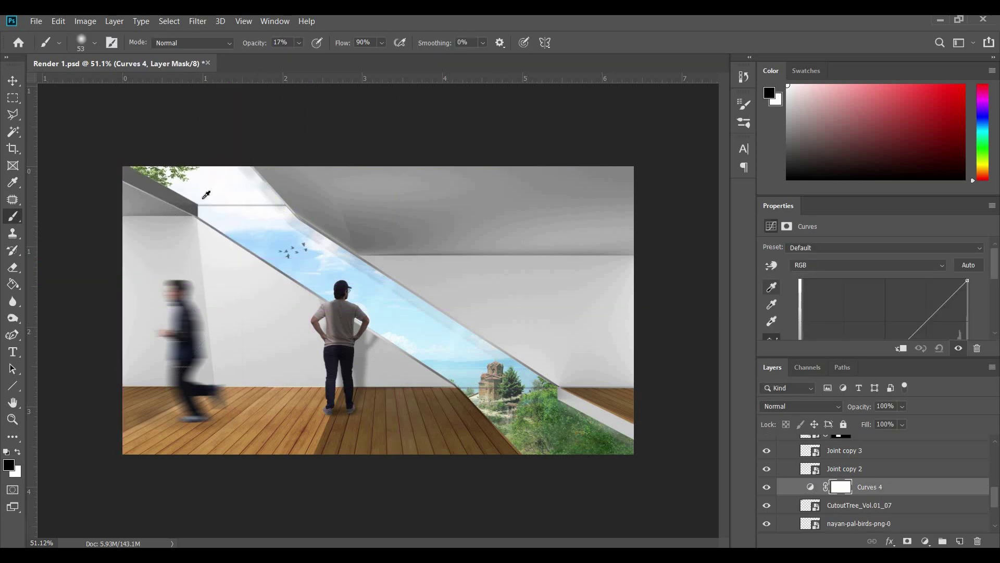
click(771, 265)
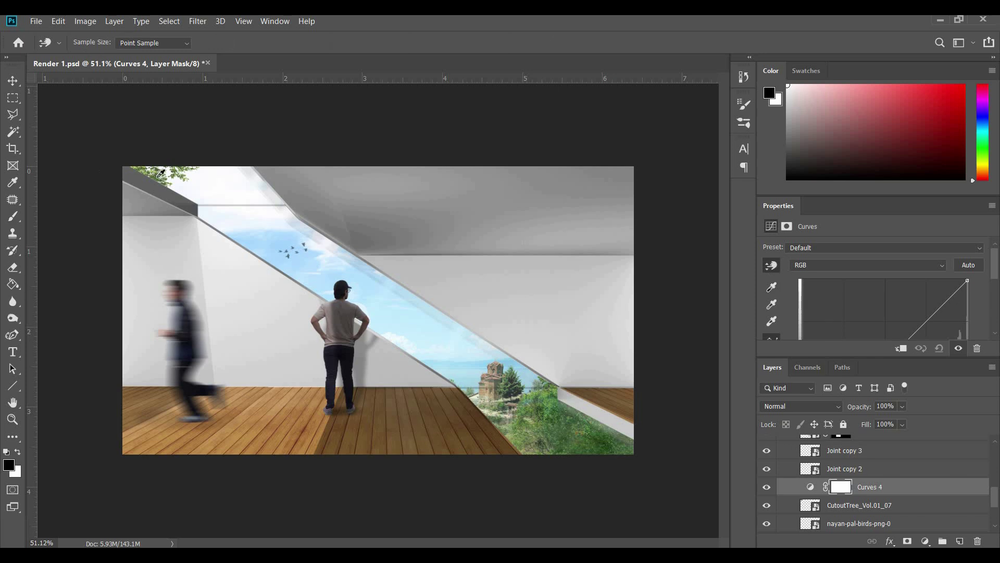
mouse_move(151, 206)
mouse_down()
mouse_move(151, 235)
mouse_move(152, 211)
mouse_up()
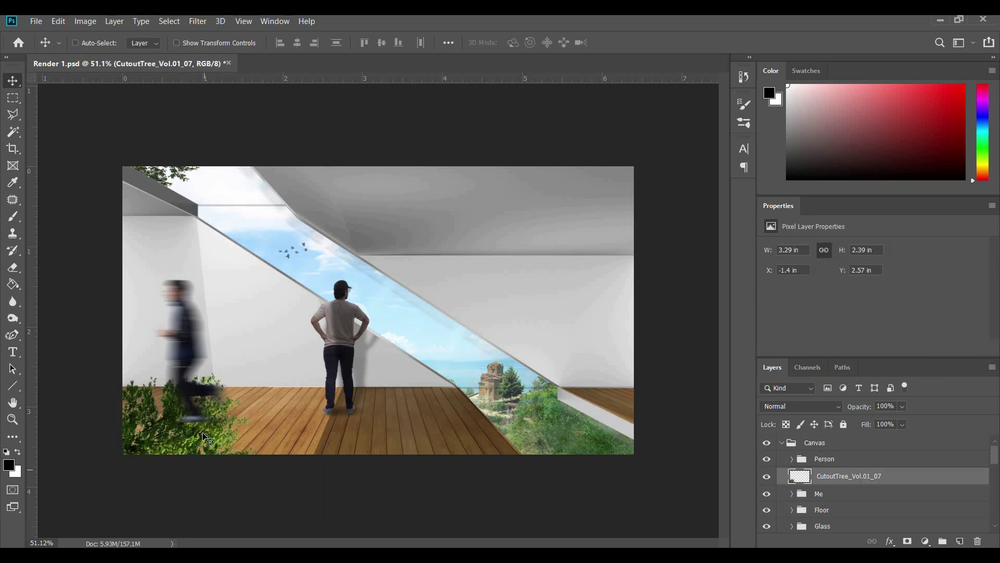
- Open the image adjustments for the tree copy placed over the left corner of the wood floor
click(83, 21)
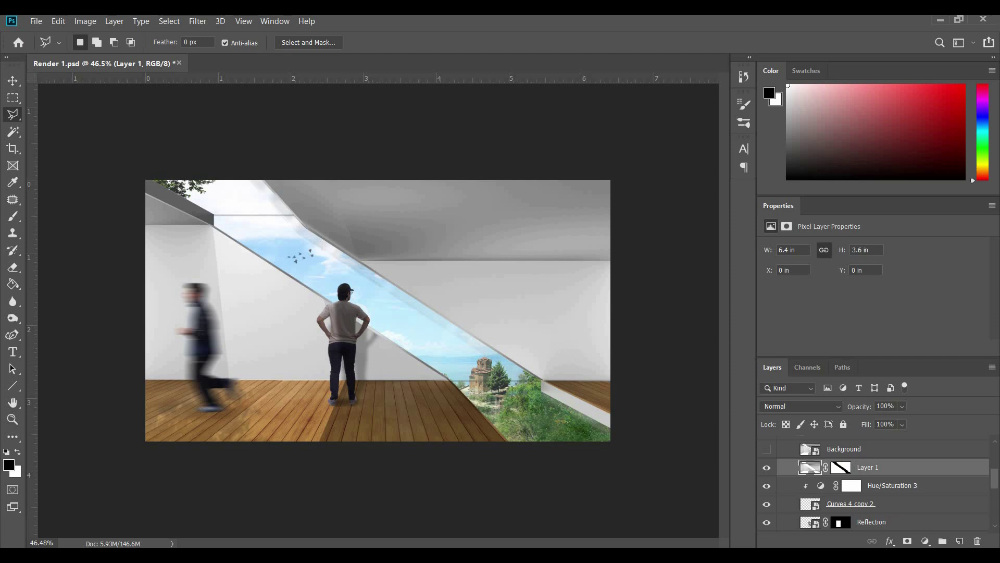
- Brighten the walls with a Curves adjustment clipped to Layer 1 and compare the image with and without it
click(926, 542)
click(907, 379)
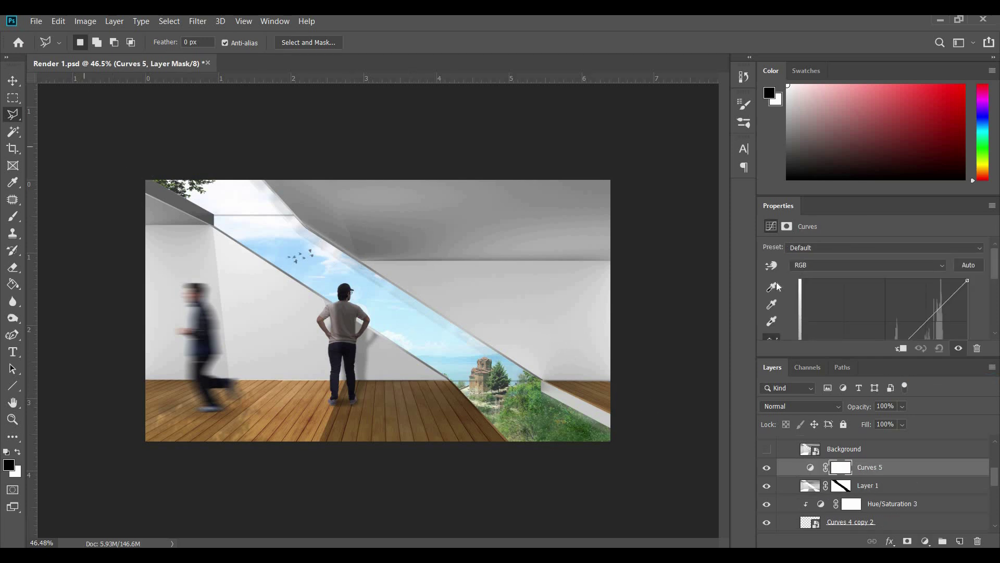
drag(458, 289, 460, 282)
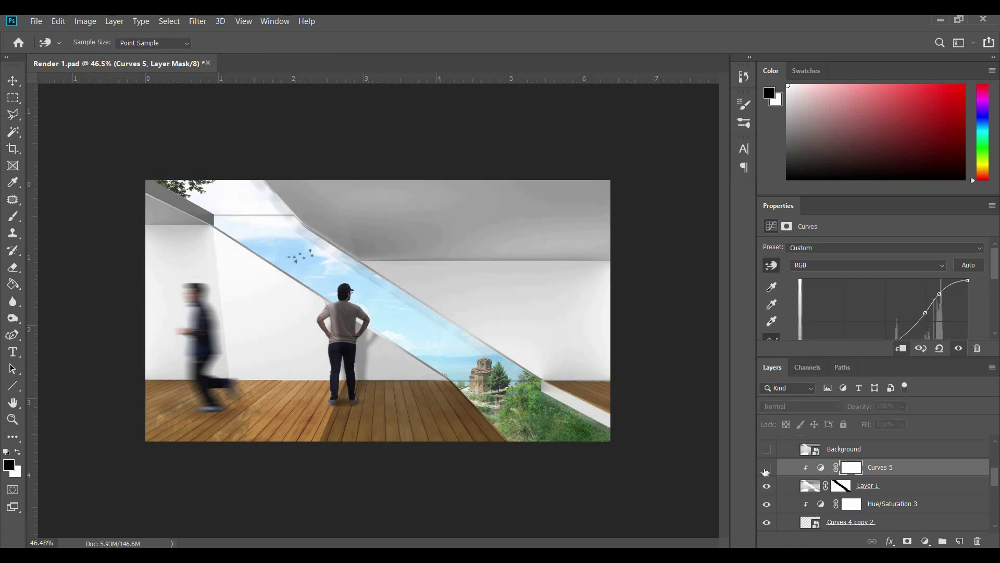
click(765, 469)
click(765, 469)
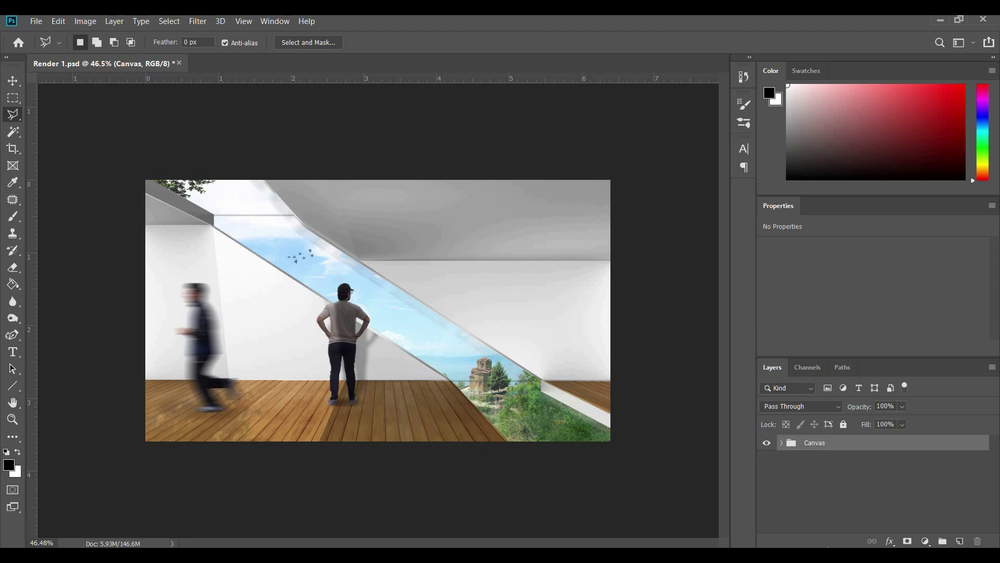
- Stamp all visible content into a new layer above the Canvas group and open it in the Camera Raw filter
key(ctrl+shift+alt+e)
click(198, 21)
click(236, 96)
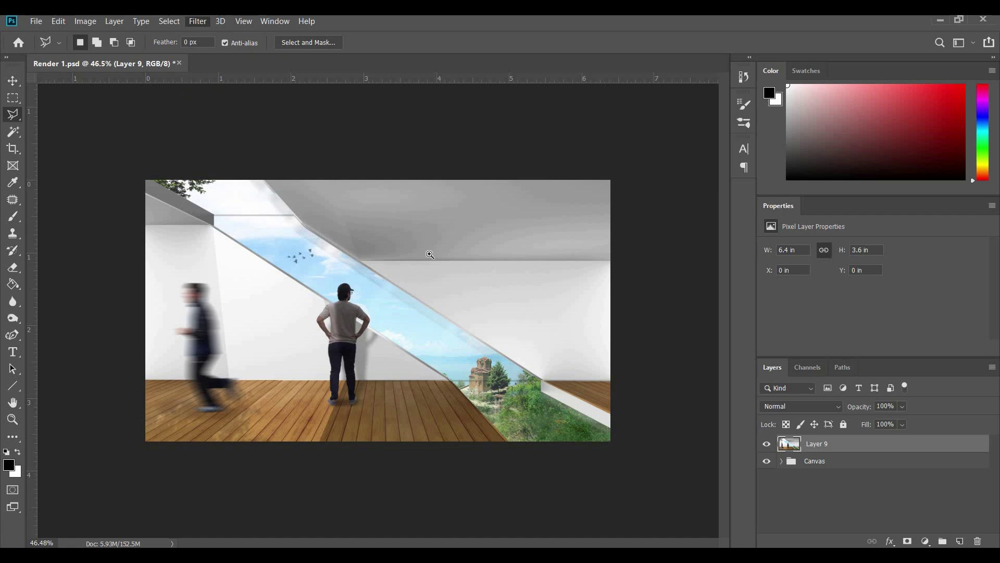
scroll(550, 304, up, 3)
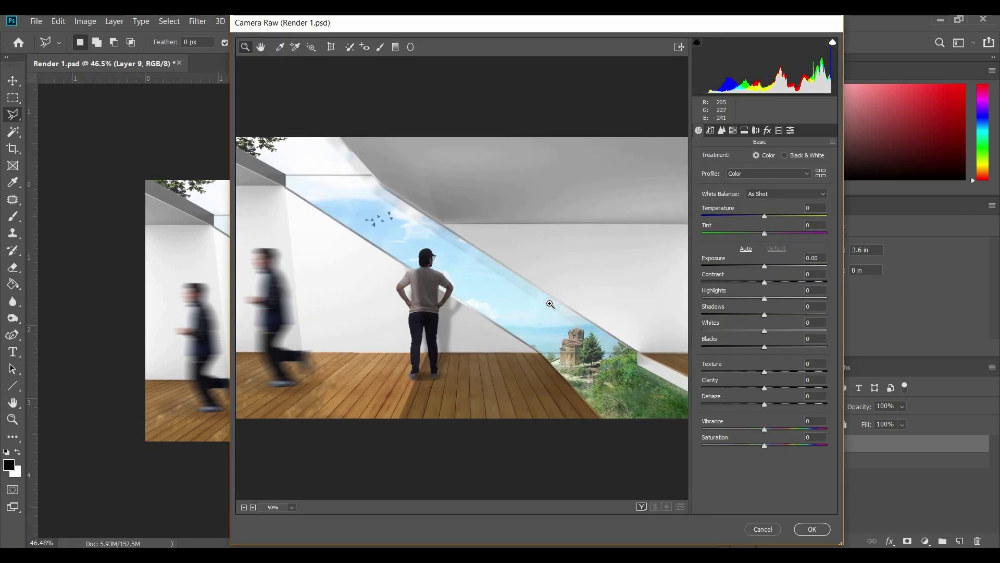
- Set Texture to +8, Clarity to +11, Shadows and Highlights to -8, and Contrast to -12 in the basic adjustments
mouse_move(764, 372)
mouse_down()
mouse_move(839, 386)
mouse_move(769, 373)
mouse_up()
drag(764, 388, 771, 389)
drag(765, 347, 709, 333)
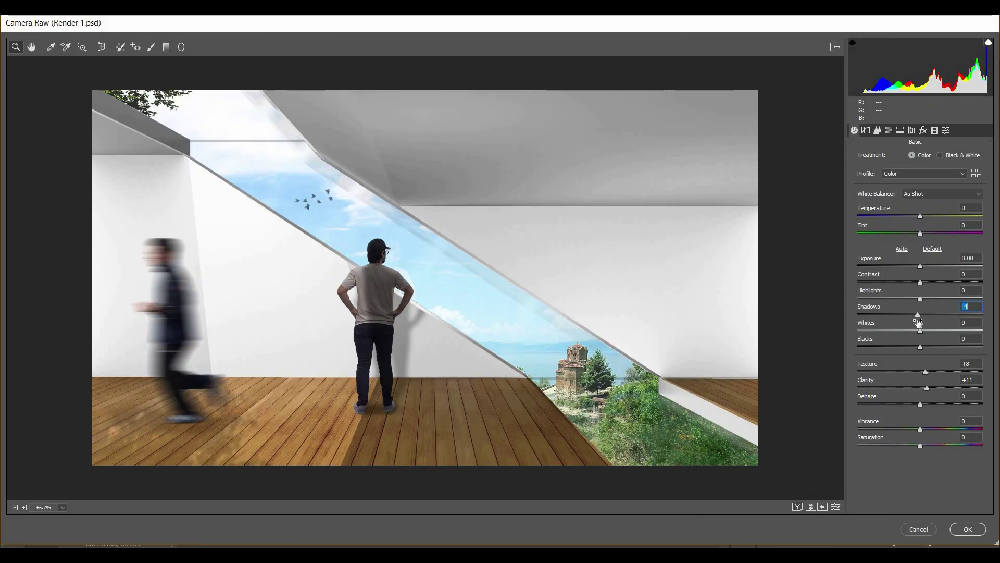
drag(918, 322, 912, 285)
click(919, 300)
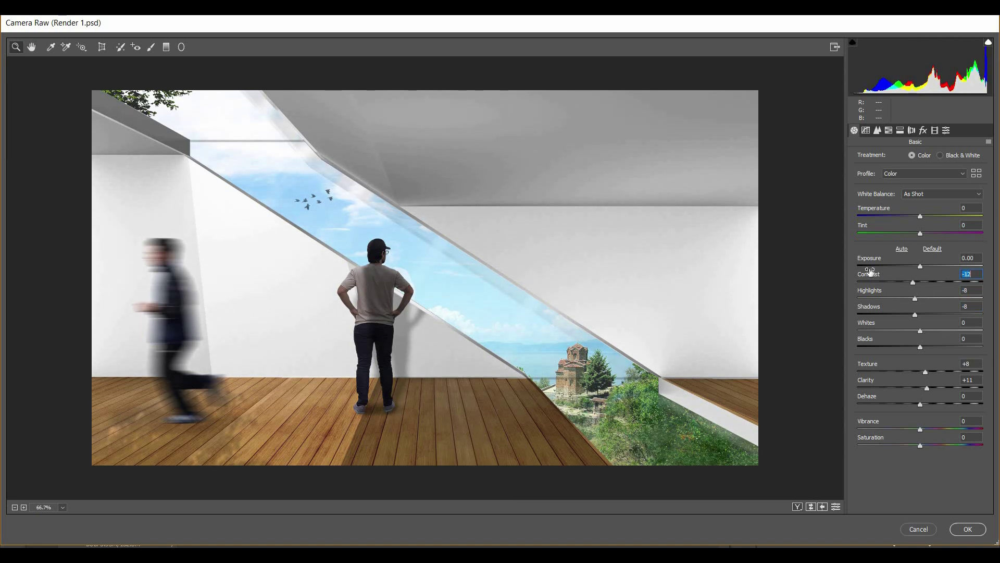
- Raise the sharpening amount in the Camera Raw detail settings and check its effect close up on the standing man
click(878, 130)
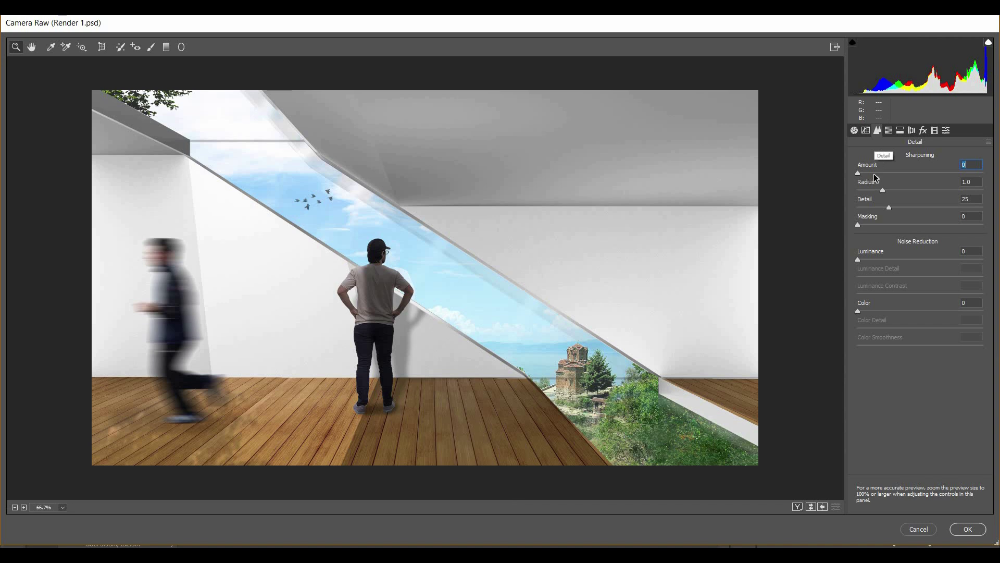
drag(870, 175, 877, 175)
drag(999, 184, 884, 173)
scroll(492, 314, up, 2)
scroll(764, 174, down, 2)
- Set the grain effect's amount to 12 after trying it at the maximum of 100 and resetting it to 0
click(922, 134)
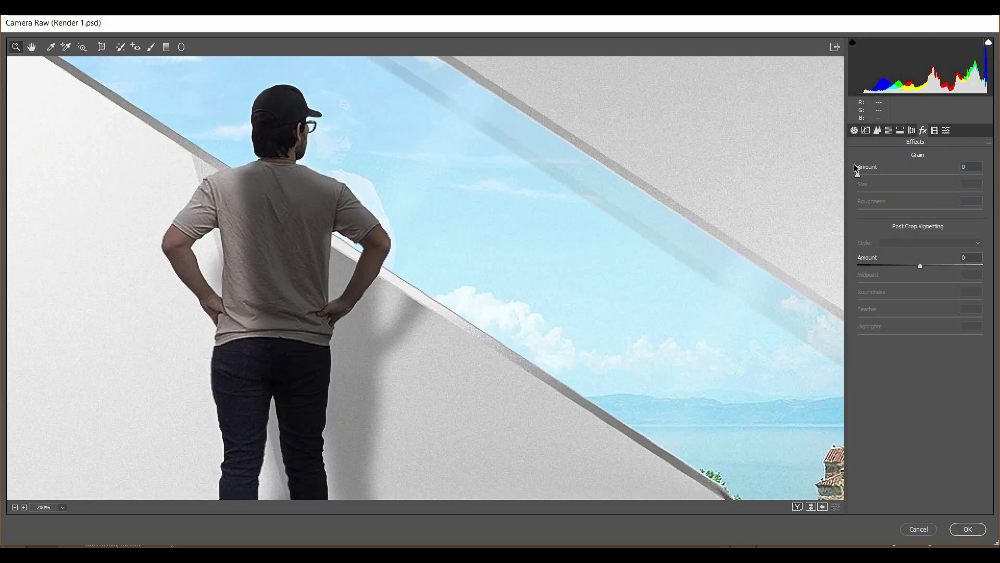
drag(861, 173, 996, 178)
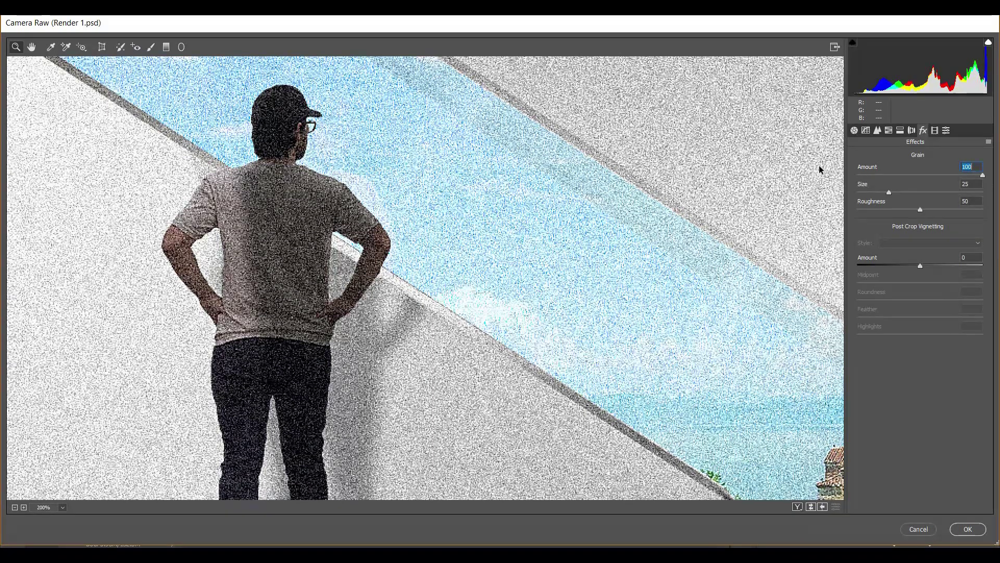
text(0)
key(Return)
mouse_move(859, 176)
mouse_down()
mouse_move(909, 174)
mouse_move(876, 176)
mouse_up()
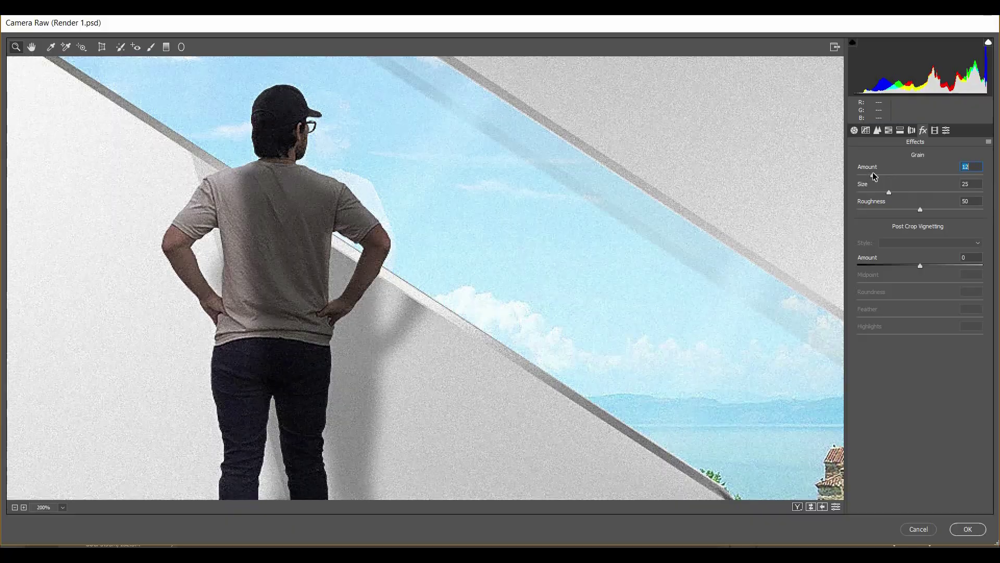